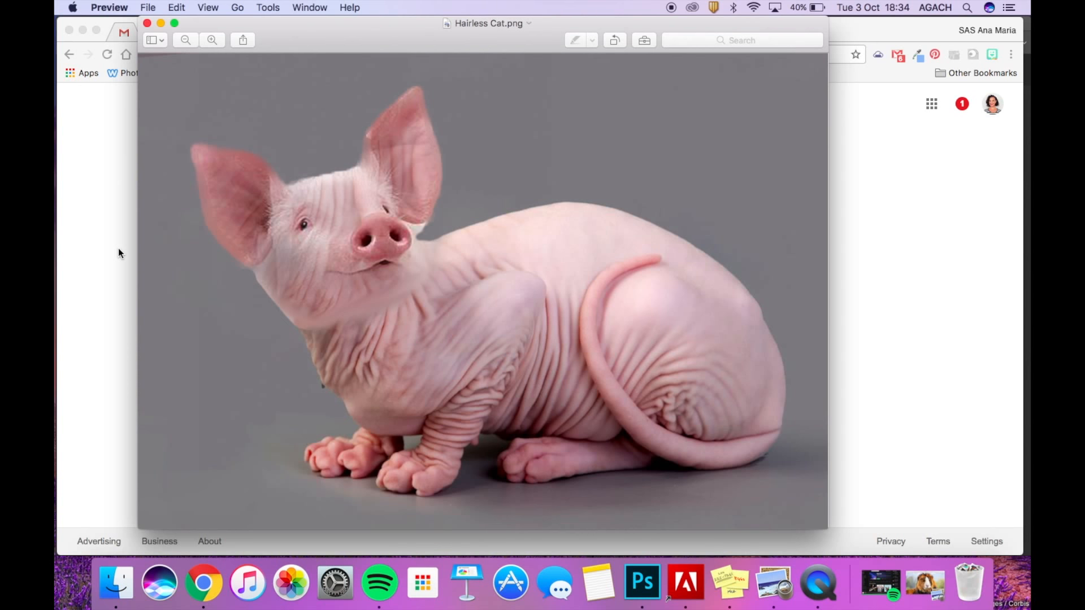
# Restore the minimised Guilion.png preview, then shrink and arrange the Guilion.png and Hairless Cat.png windows side by side for comparison.
pyautogui.click(924, 591)
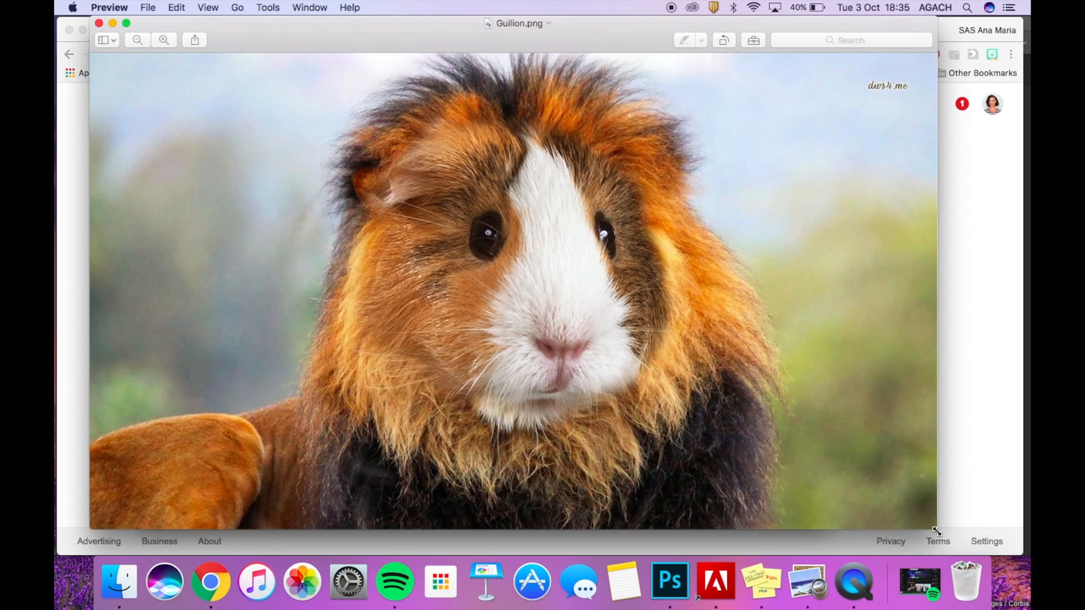
pyautogui.moveTo(935, 529); pyautogui.dragTo(662, 382)
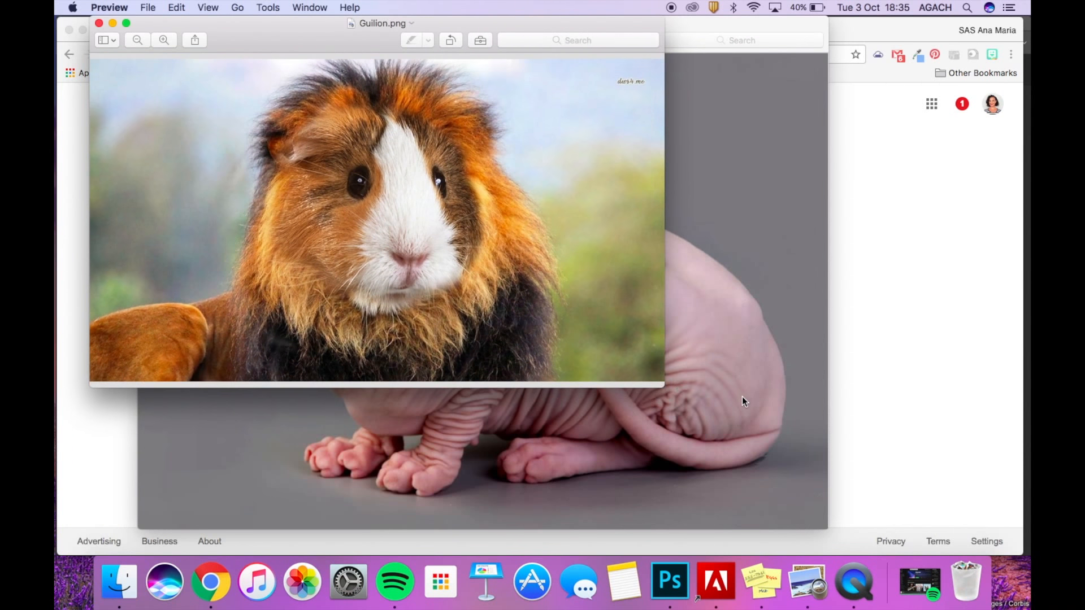
pyautogui.click(741, 395)
pyautogui.moveTo(525, 41); pyautogui.dragTo(727, 40)
pyautogui.moveTo(343, 527); pyautogui.dragTo(514, 405)
pyautogui.moveTo(676, 36); pyautogui.dragTo(619, 48)
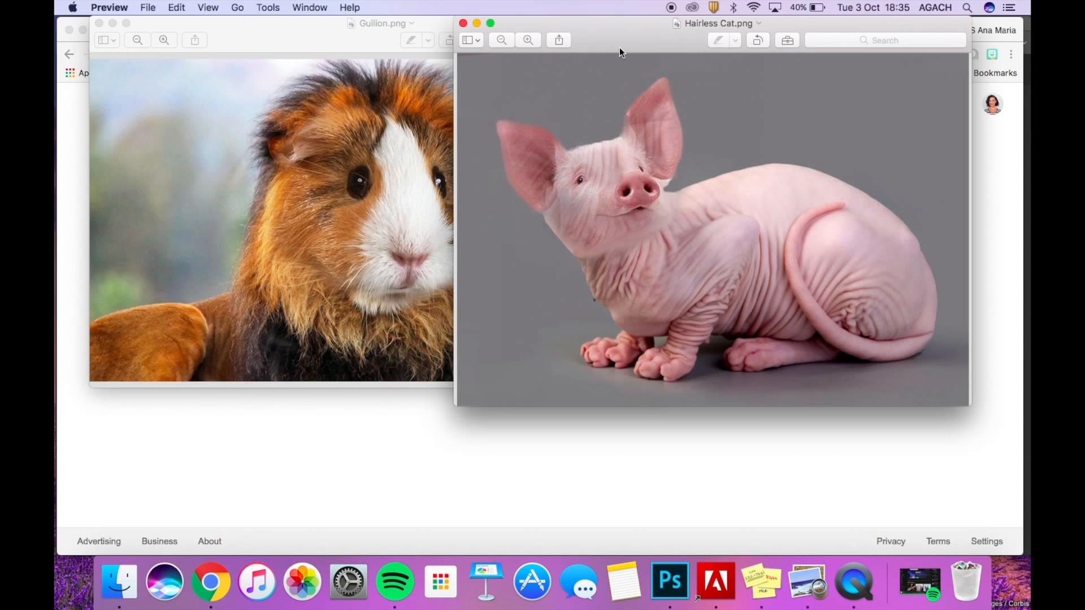
pyautogui.click(323, 43)
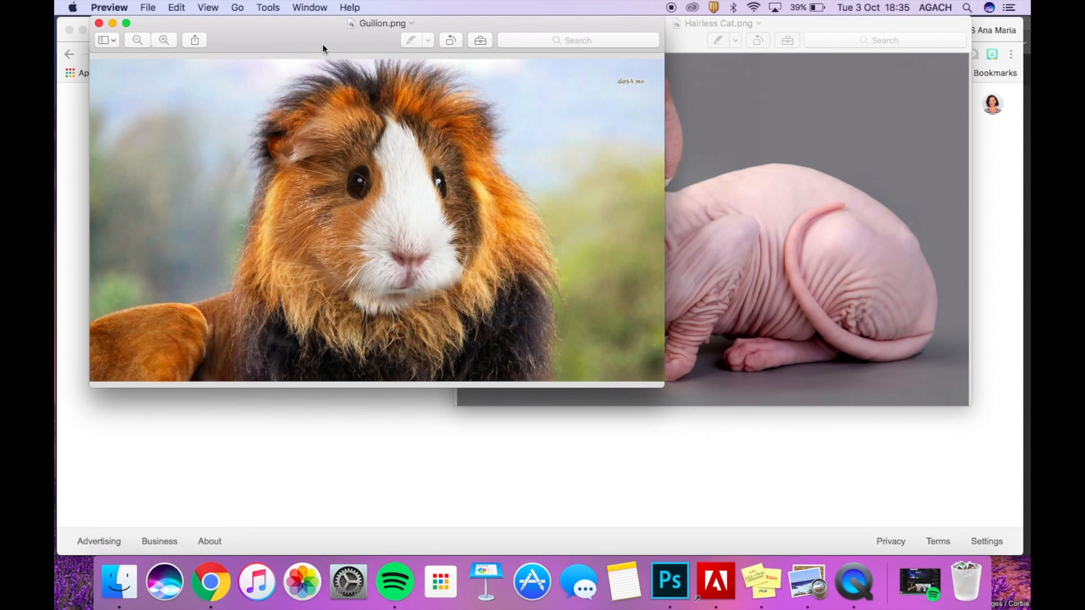
pyautogui.moveTo(315, 45); pyautogui.dragTo(289, 46)
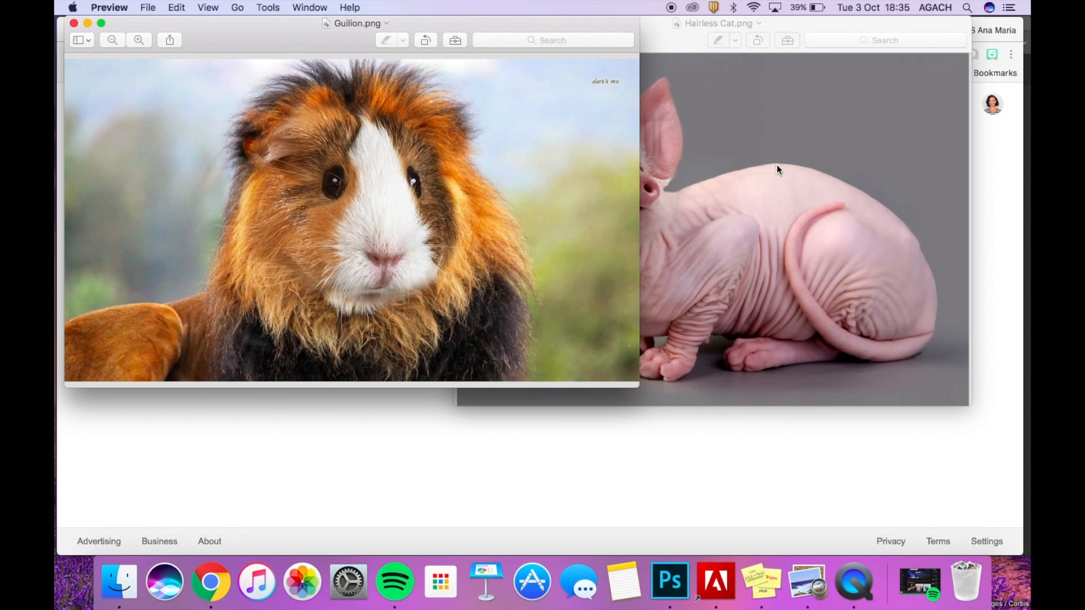
# Switch to the browser and search Google Images for "lion", dismissing the microphone request.
pyautogui.click(646, 485)
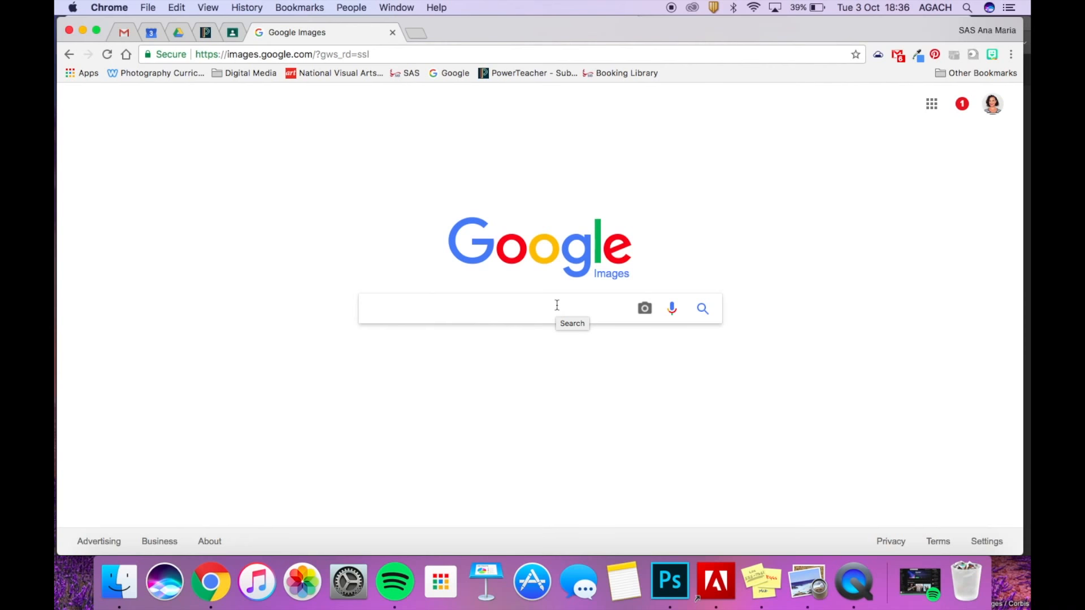
pyautogui.write('lion')
pyautogui.press('Return')
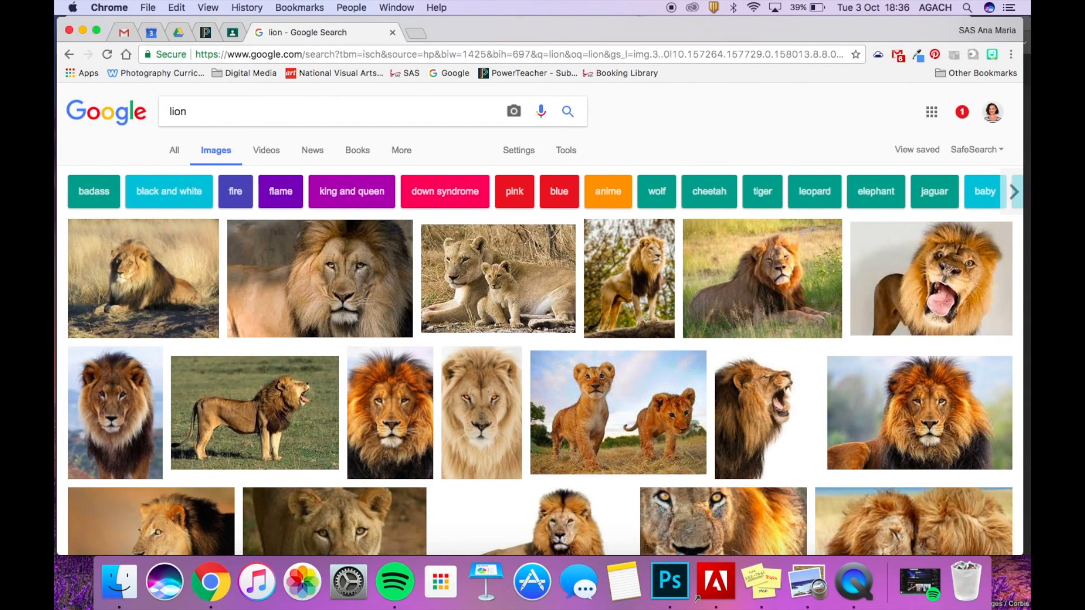
pyautogui.click(543, 114)
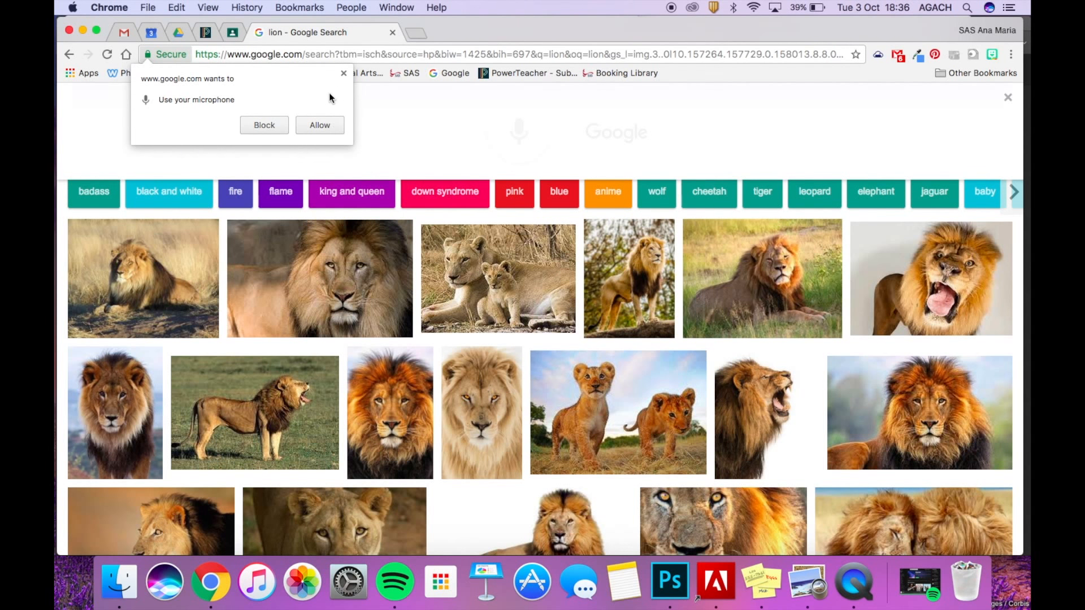
pyautogui.click(343, 73)
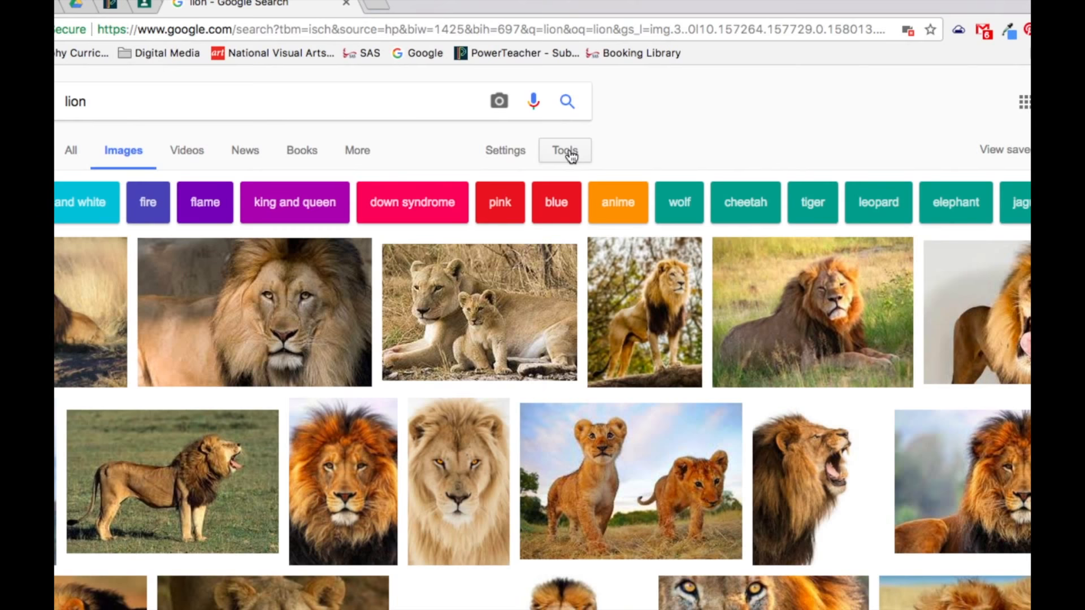
# Filter the lion image results to show only the Large size.
pyautogui.click(566, 151)
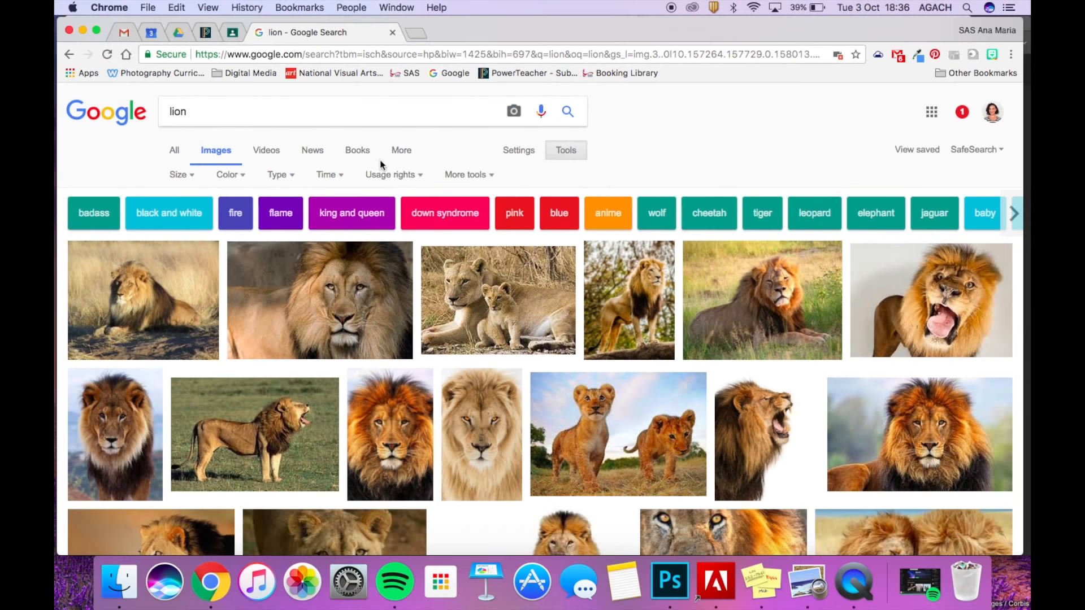
pyautogui.click(190, 175)
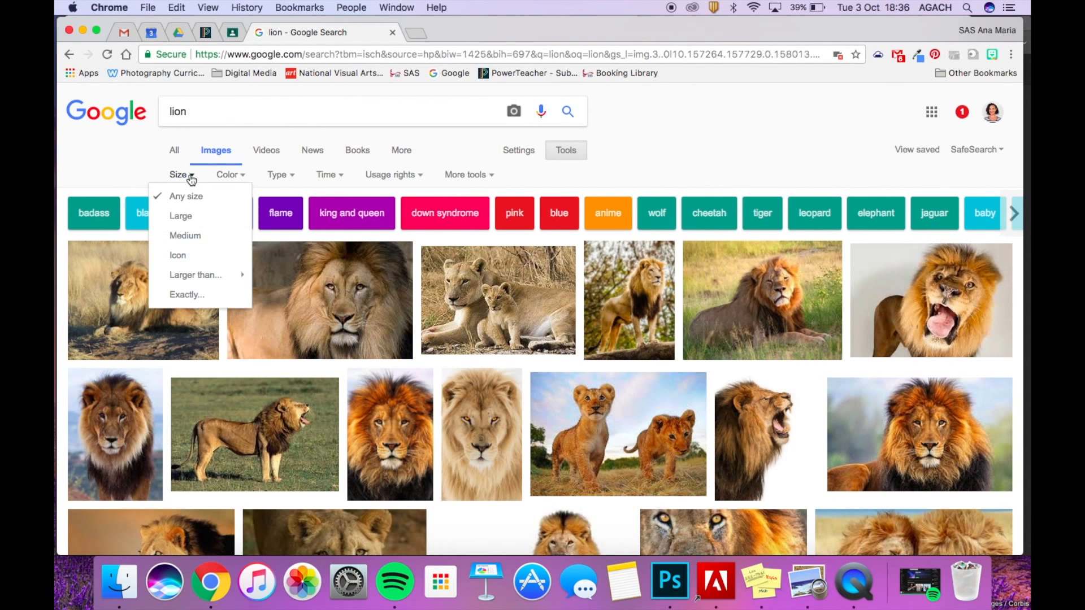
pyautogui.click(193, 220)
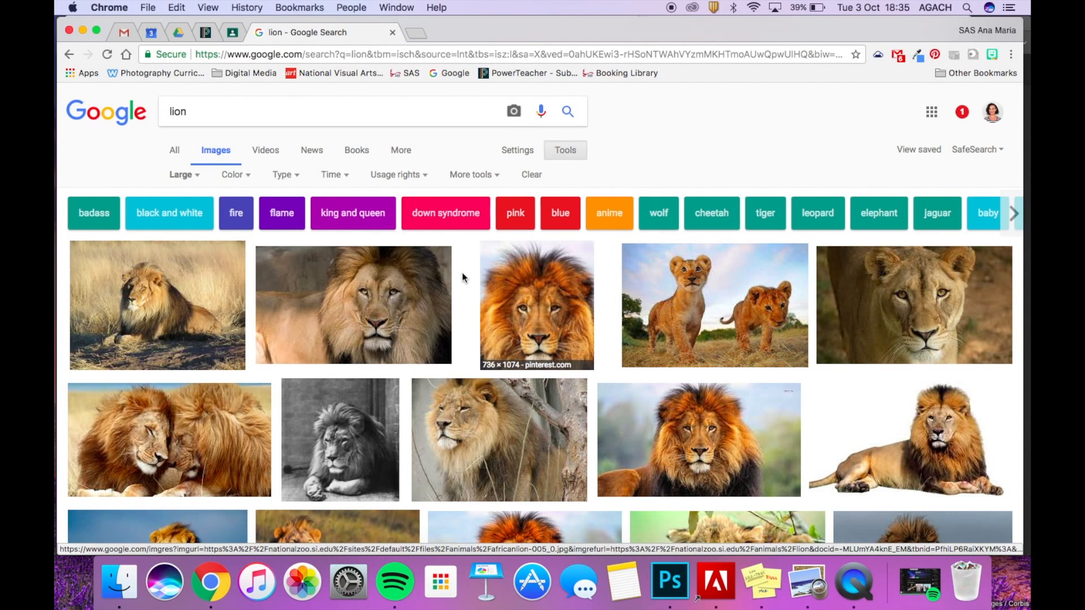
# Find the 1600 × 900 front-facing lion photo from dreamatico.com in the results and open its enlarged preview.
pyautogui.moveTo(522, 296)
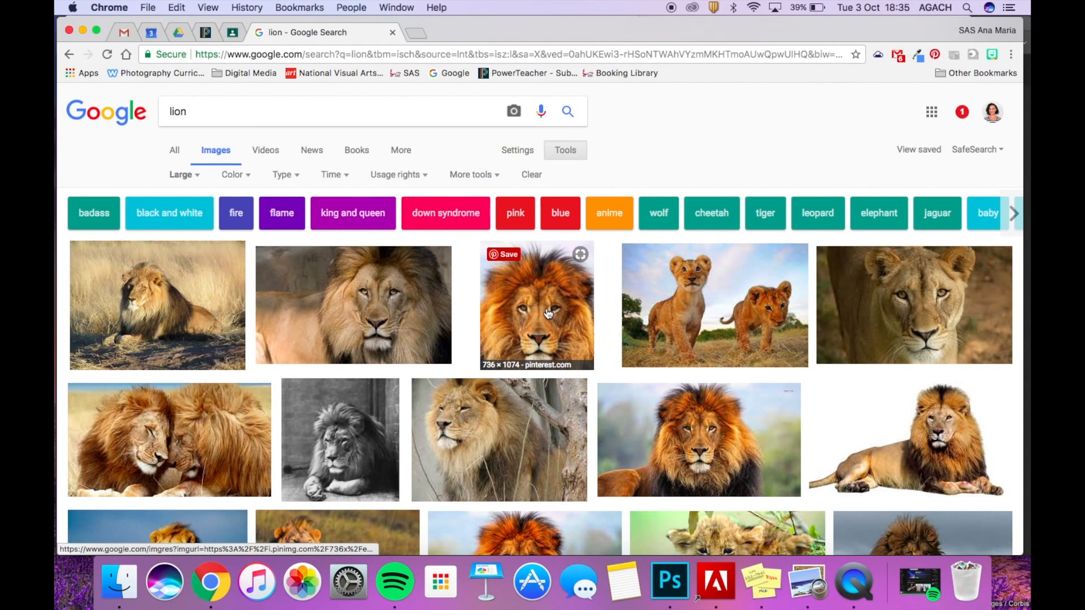
pyautogui.scroll(-3, 547, 312)
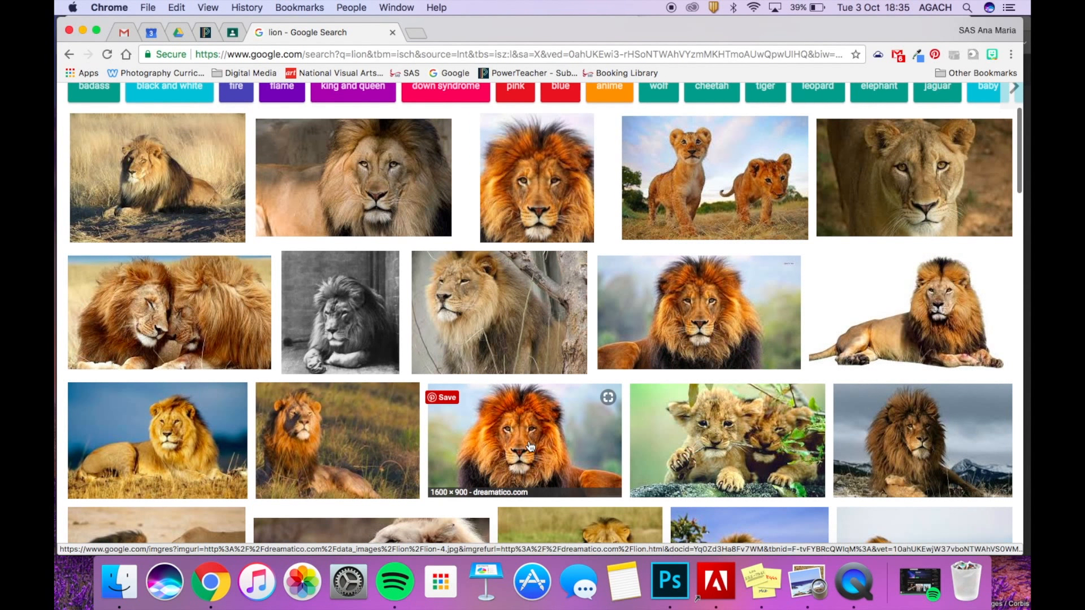
pyautogui.click(530, 446)
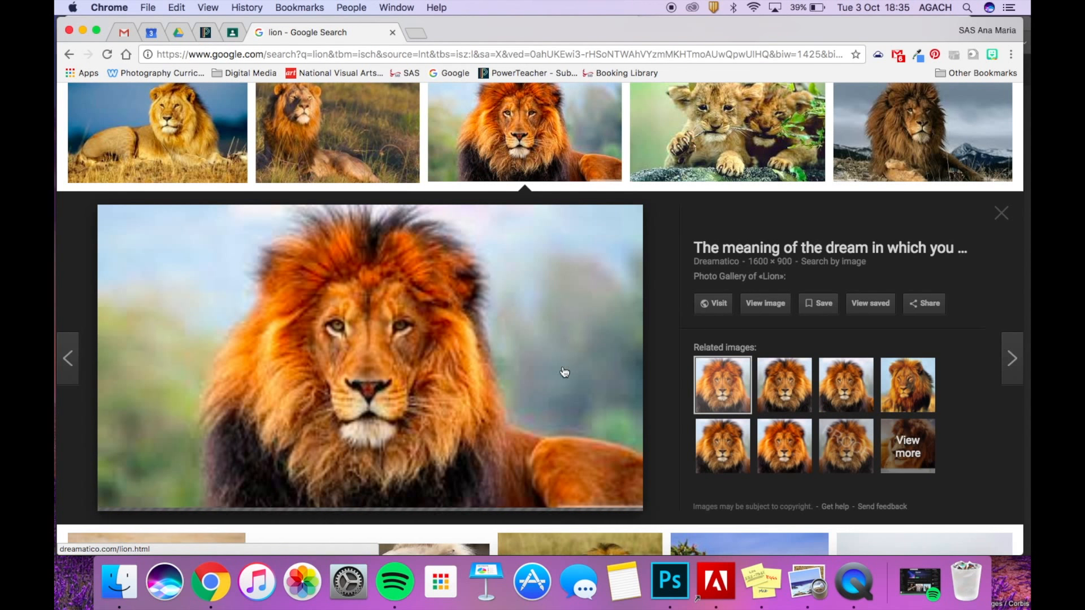
pyautogui.rightClick(492, 424)
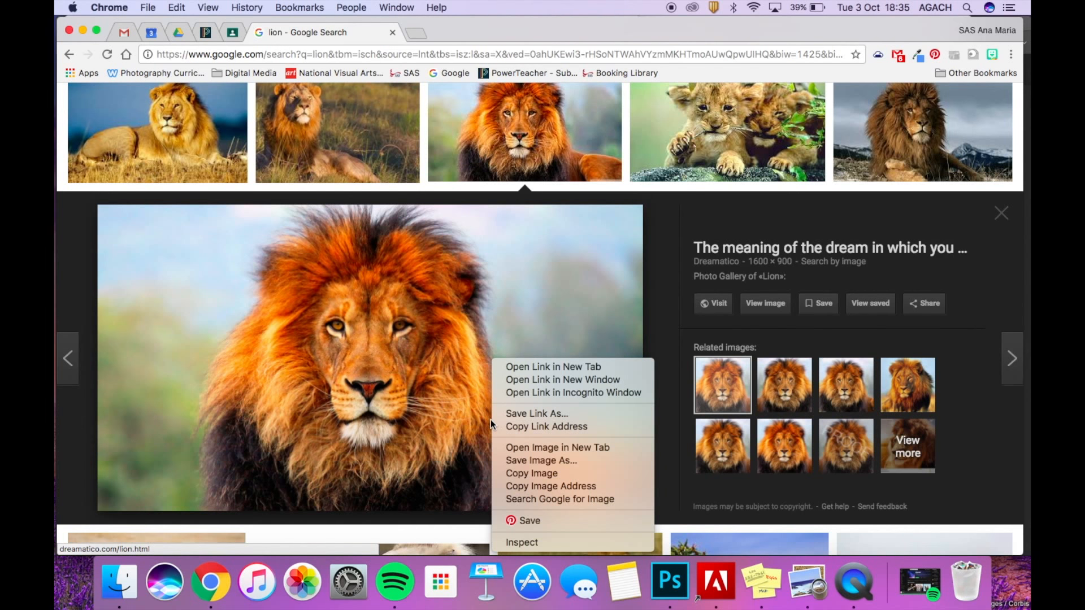
pyautogui.click(511, 460)
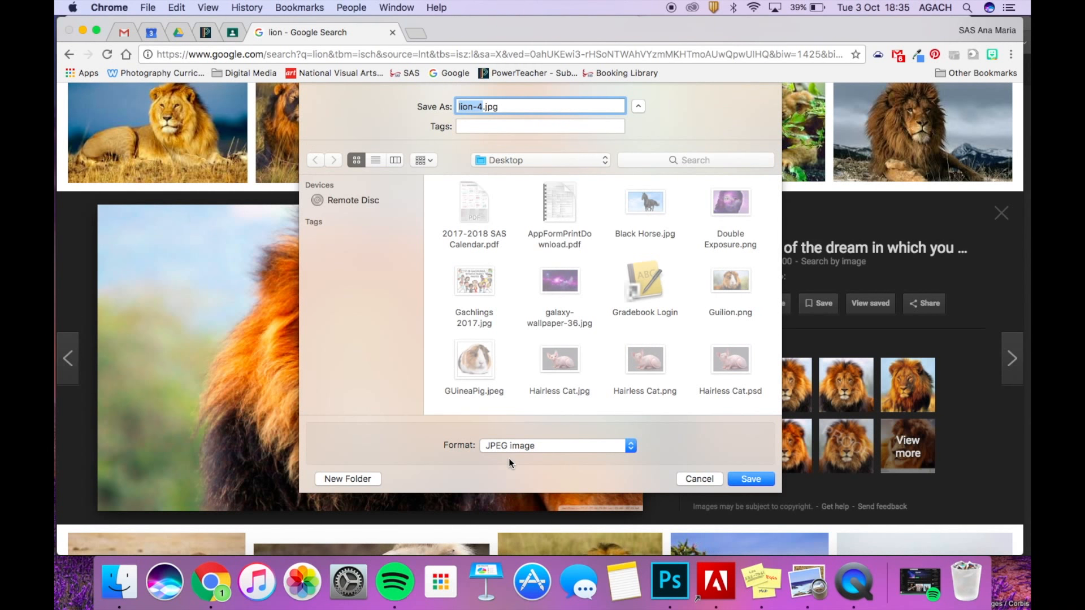
pyautogui.click(703, 479)
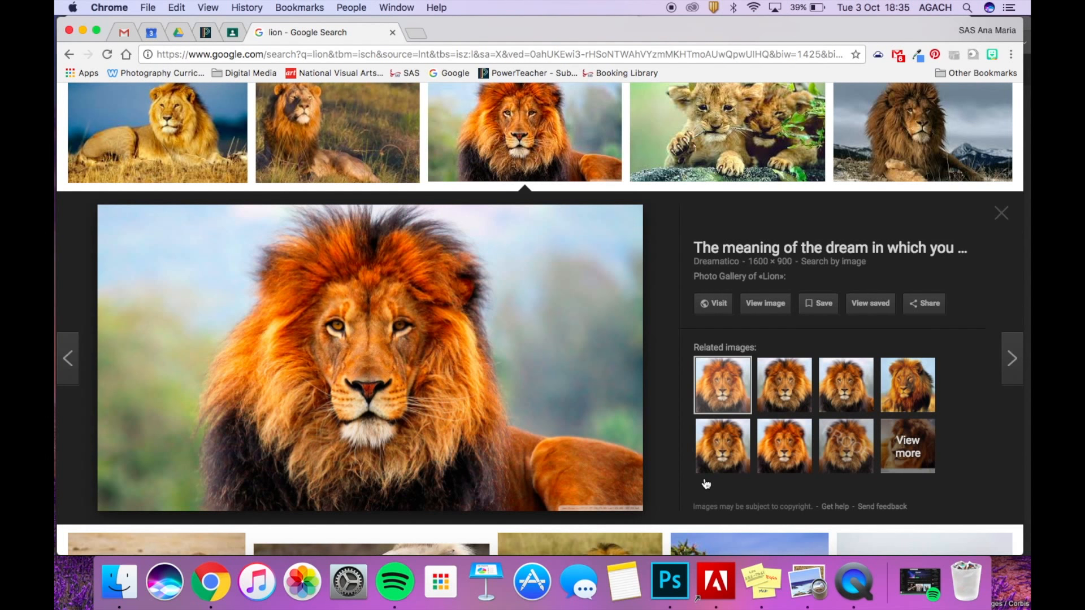
# Switch to Photoshop and create a blank portrait document from the A5 print preset, 148 x 210 mm at 300 ppi.
pyautogui.click(677, 574)
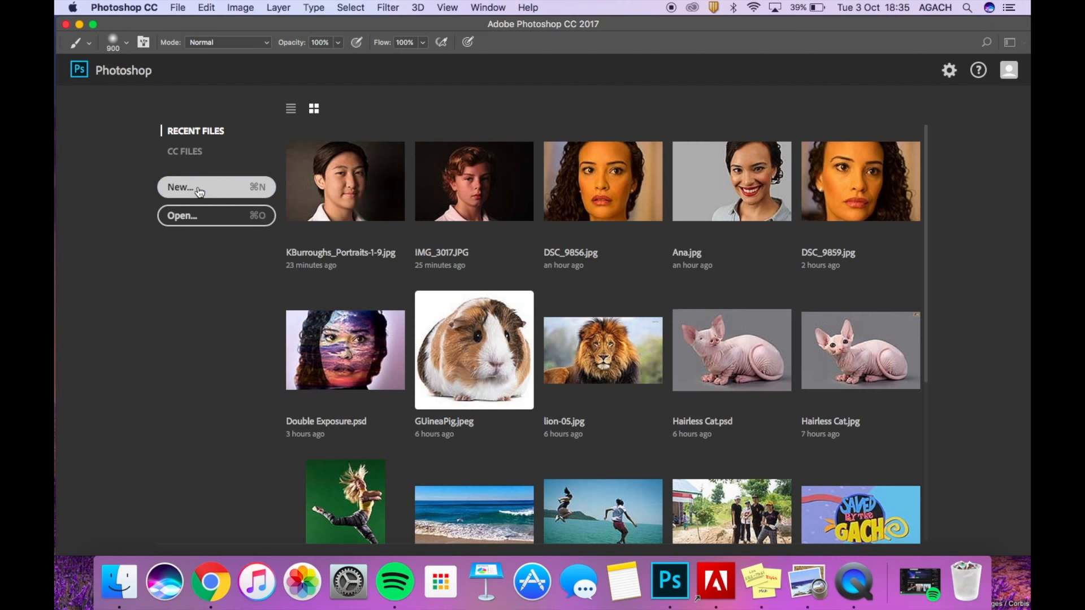
pyautogui.click(237, 192)
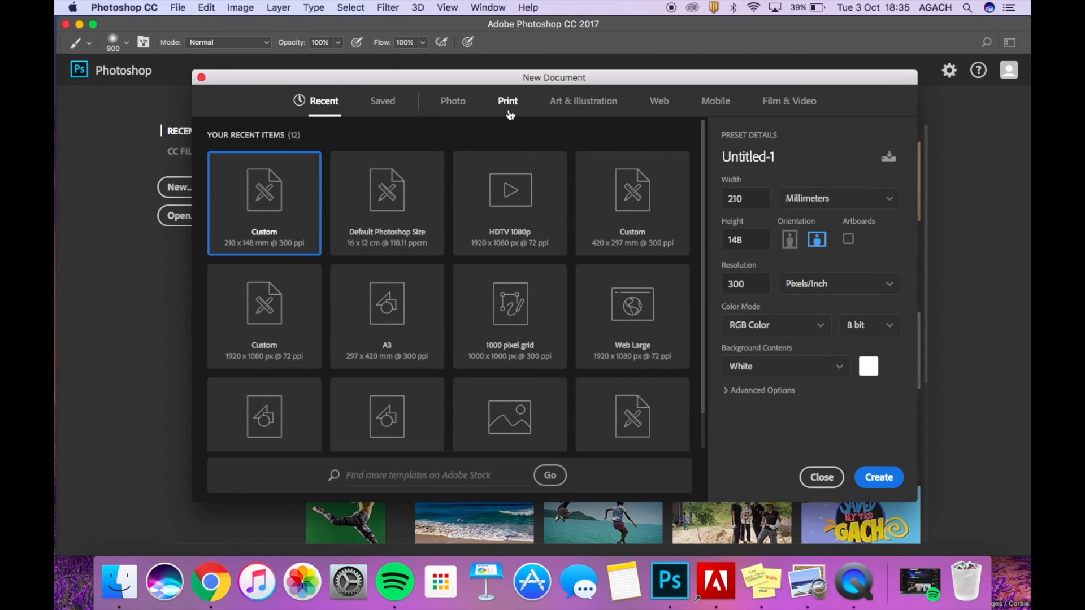
pyautogui.click(508, 110)
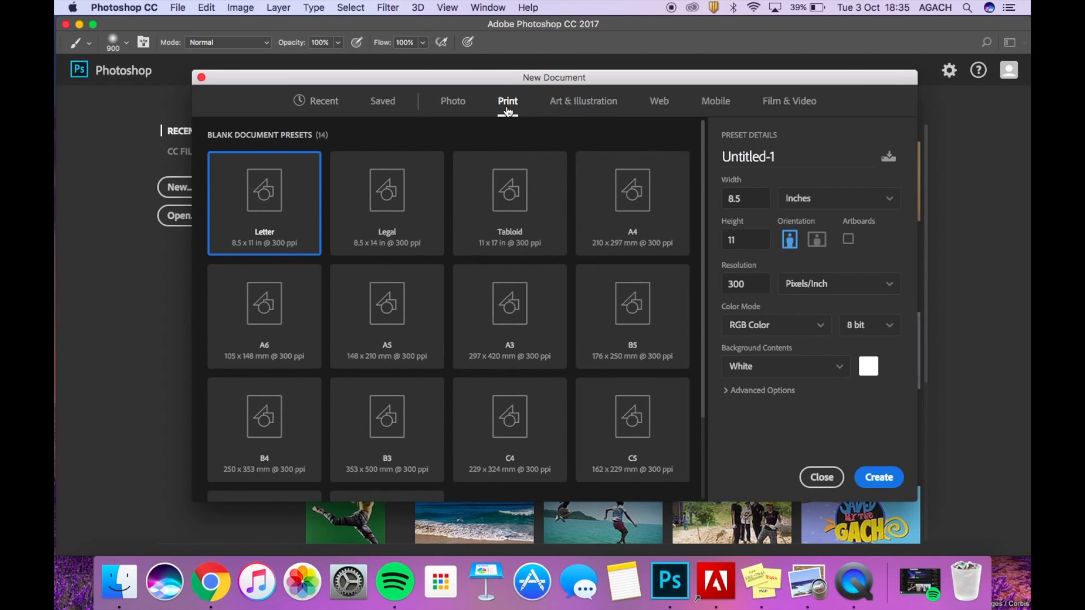
pyautogui.doubleClick(412, 343)
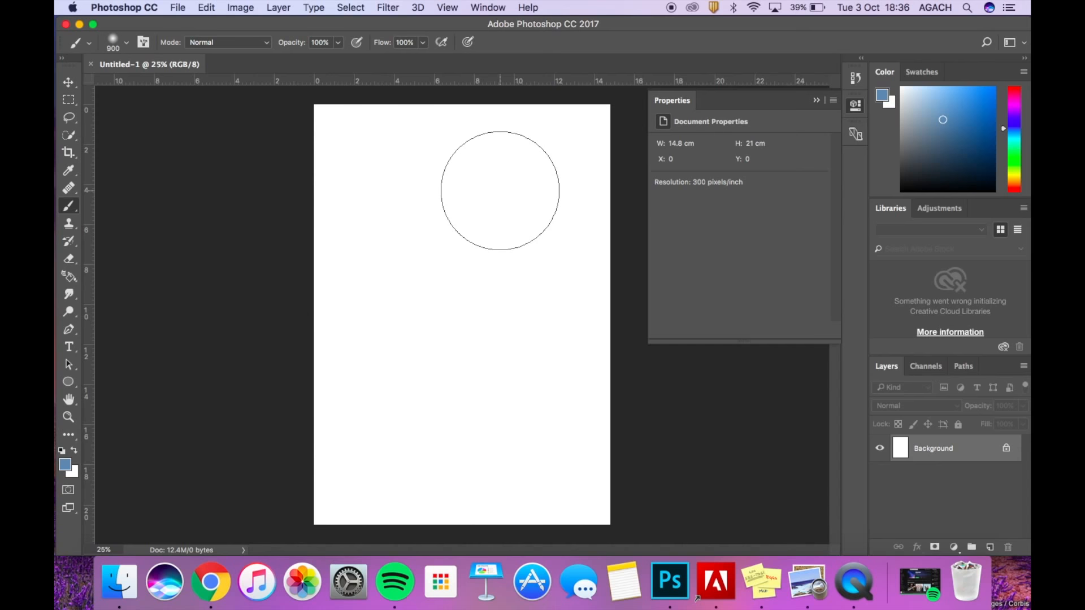
# Close the blank untitled portrait document.
pyautogui.click(177, 7)
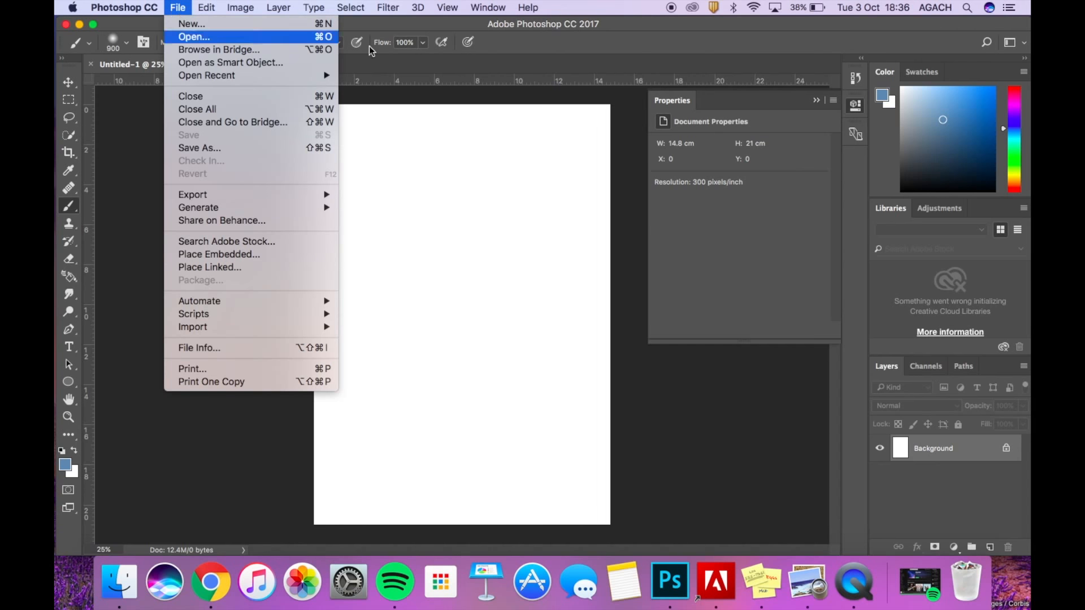
pyautogui.click(402, 66)
pyautogui.click(91, 64)
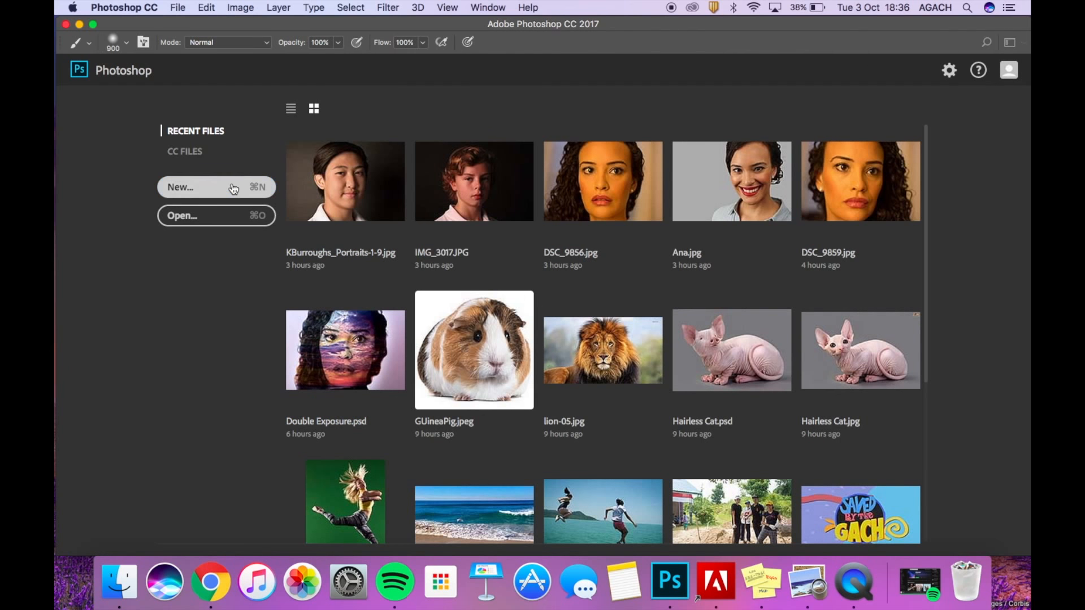
# Create a landscape A5 document named Playing Darwin, 210 x 148 mm at 300 ppi, in RGB Color with a white background.
pyautogui.click(233, 188)
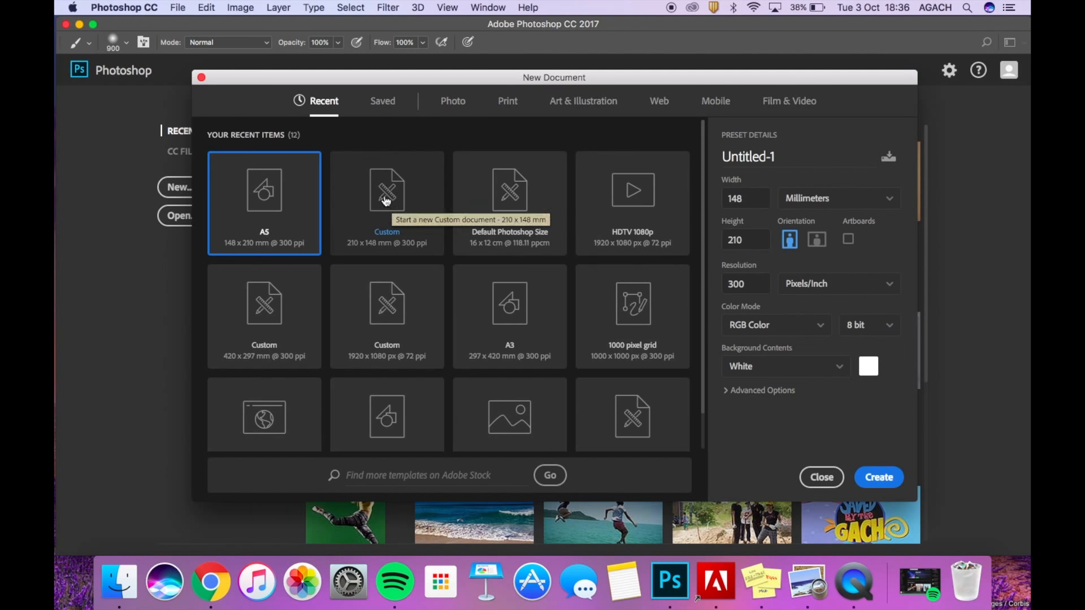
pyautogui.click(821, 240)
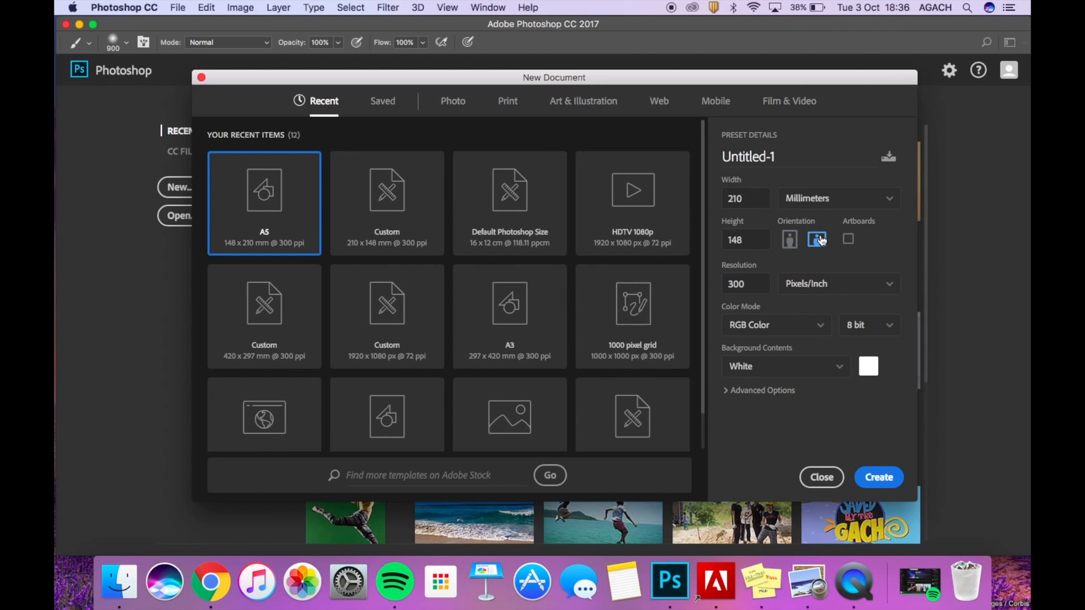
pyautogui.click(777, 160)
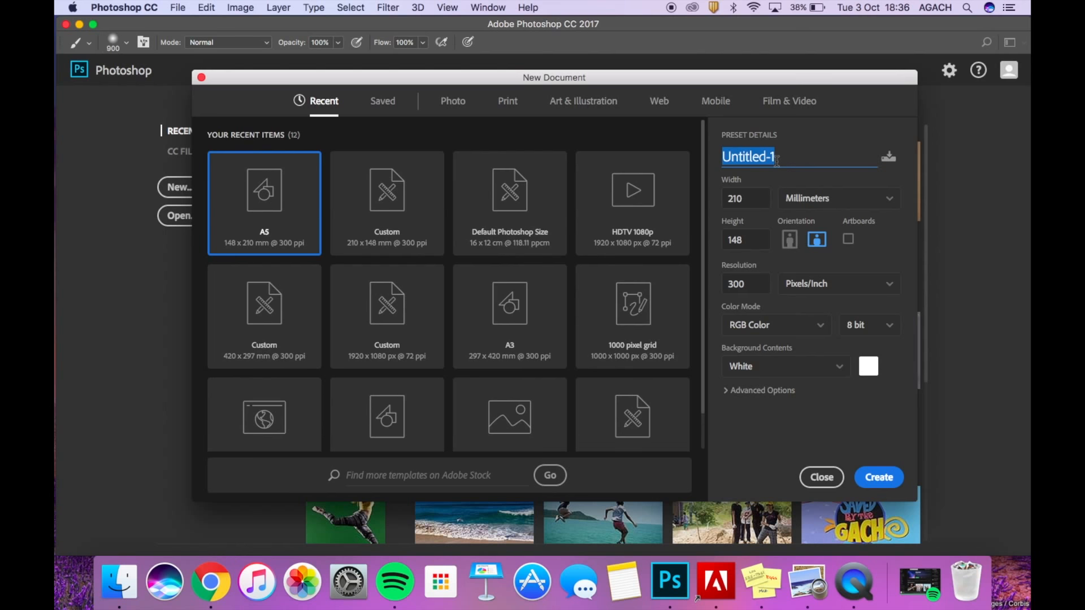
pyautogui.write('Playing Da')
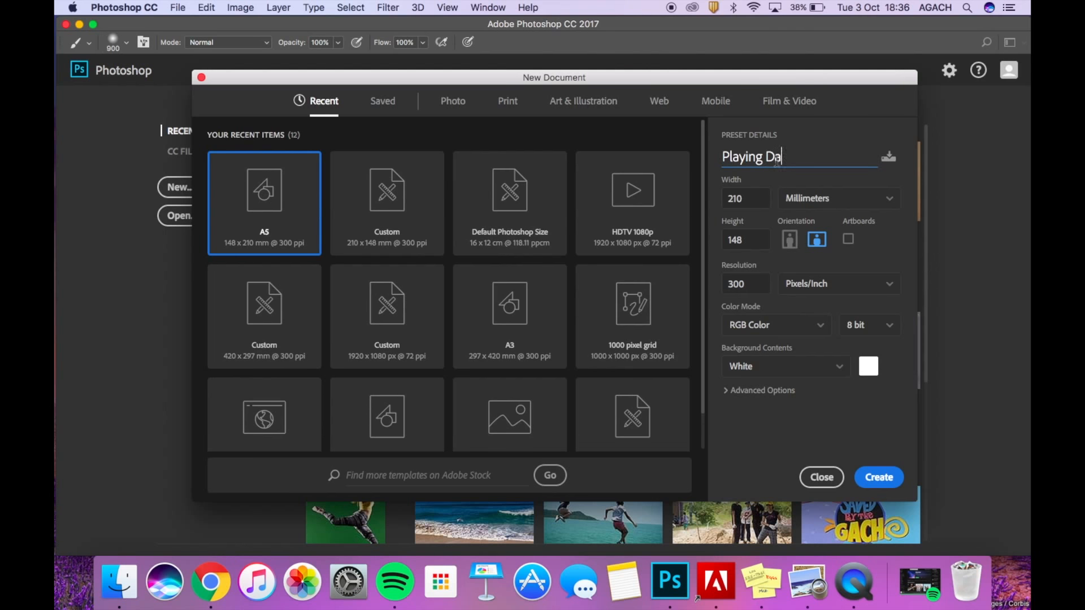
pyautogui.write('rwin')
pyautogui.click(834, 367)
pyautogui.scroll(-2, 829, 423)
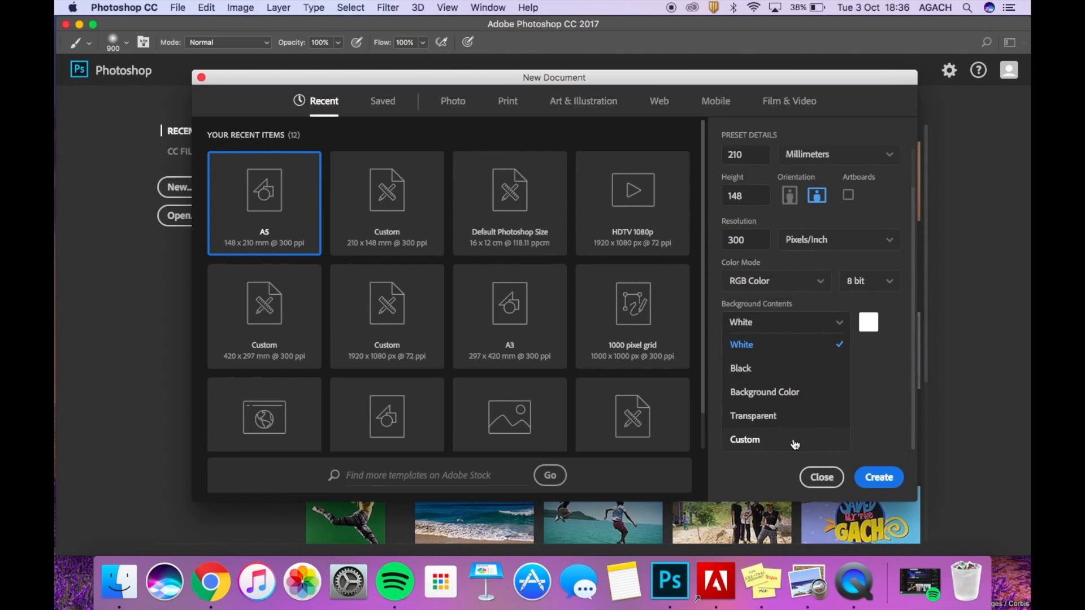
pyautogui.click(877, 382)
pyautogui.click(877, 479)
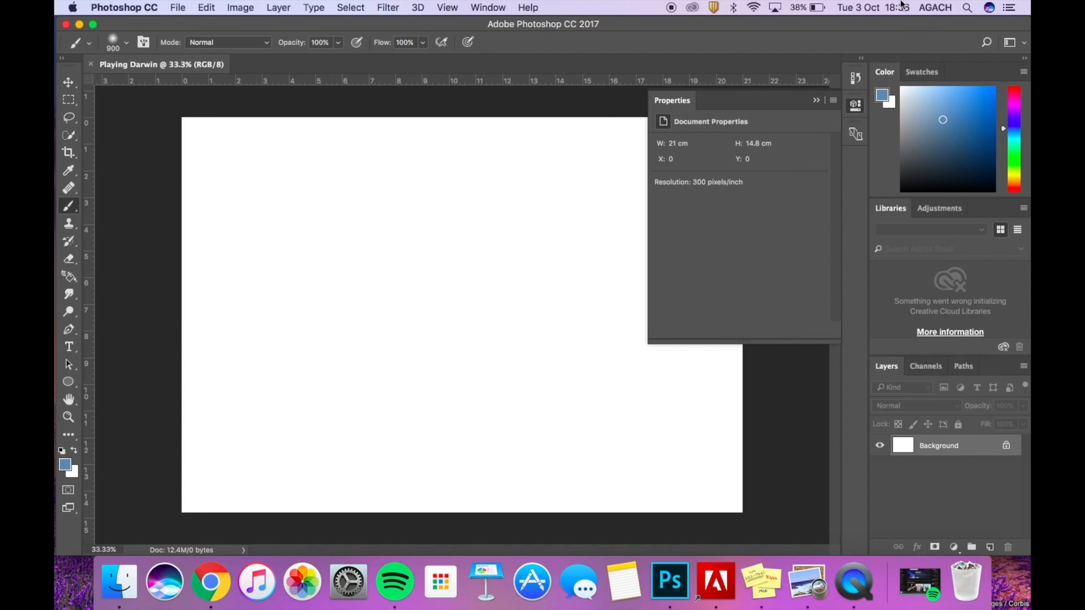
# Collapse the document properties, activate the Move tool, and place lion-05.jpg from the Desktop folder onto the canvas.
pyautogui.click(816, 100)
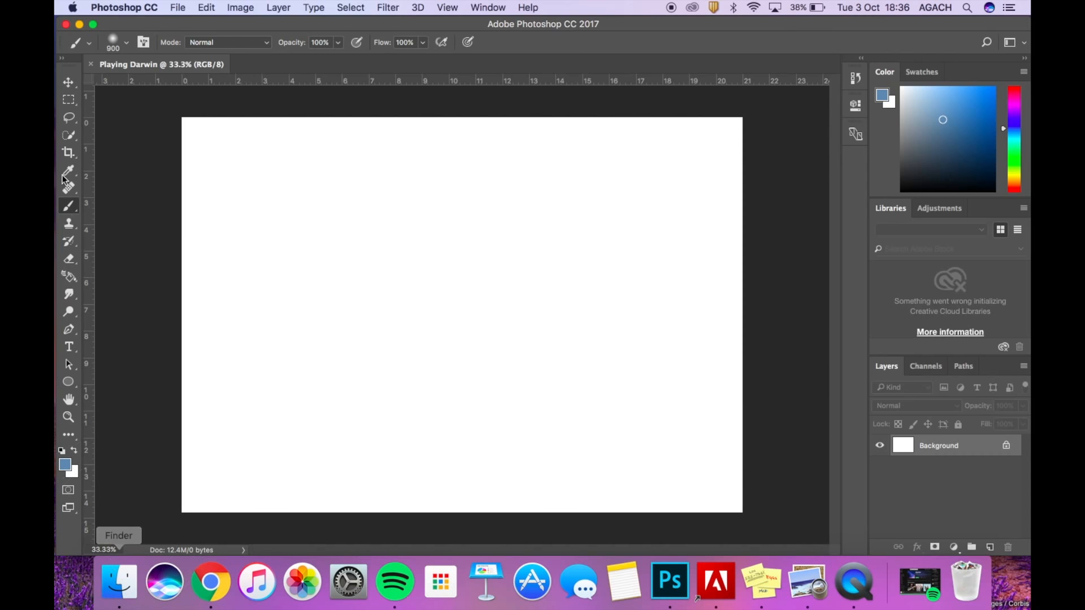
pyautogui.click(68, 82)
pyautogui.click(109, 596)
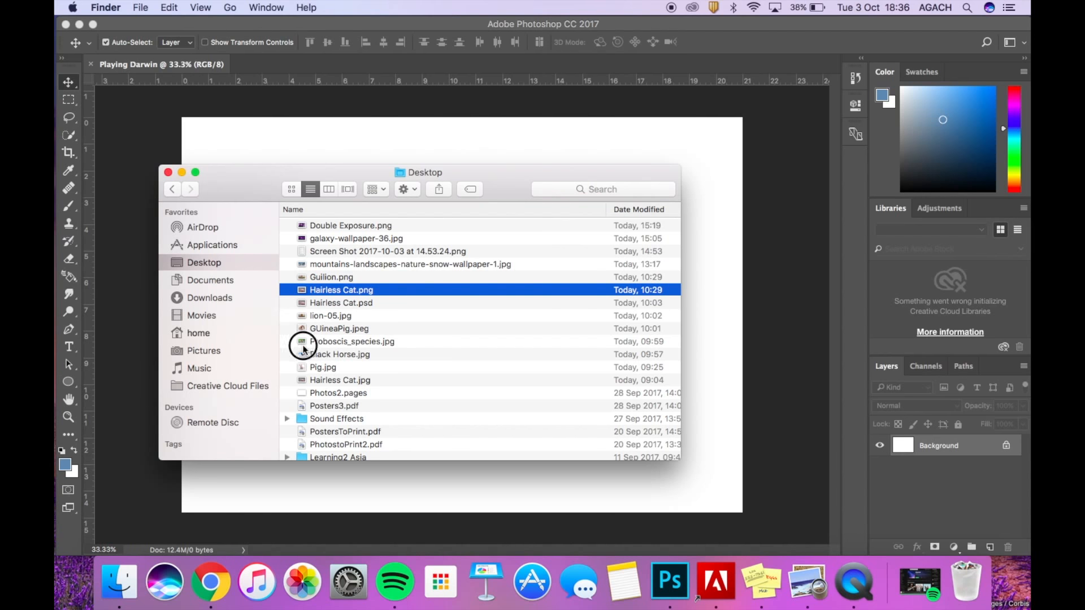
pyautogui.click(348, 503)
pyautogui.moveTo(348, 503); pyautogui.dragTo(345, 497)
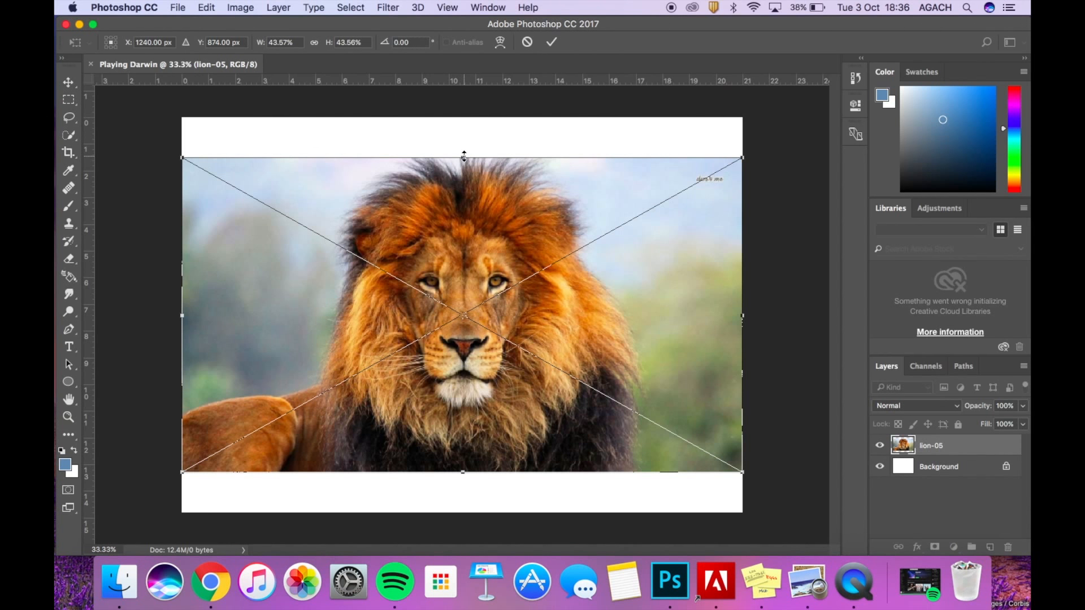
# Stretch the placed lion photo to 42.33% width and 52.72% height, leaving a narrow white border around the canvas.
pyautogui.moveTo(464, 157); pyautogui.dragTo(464, 123)
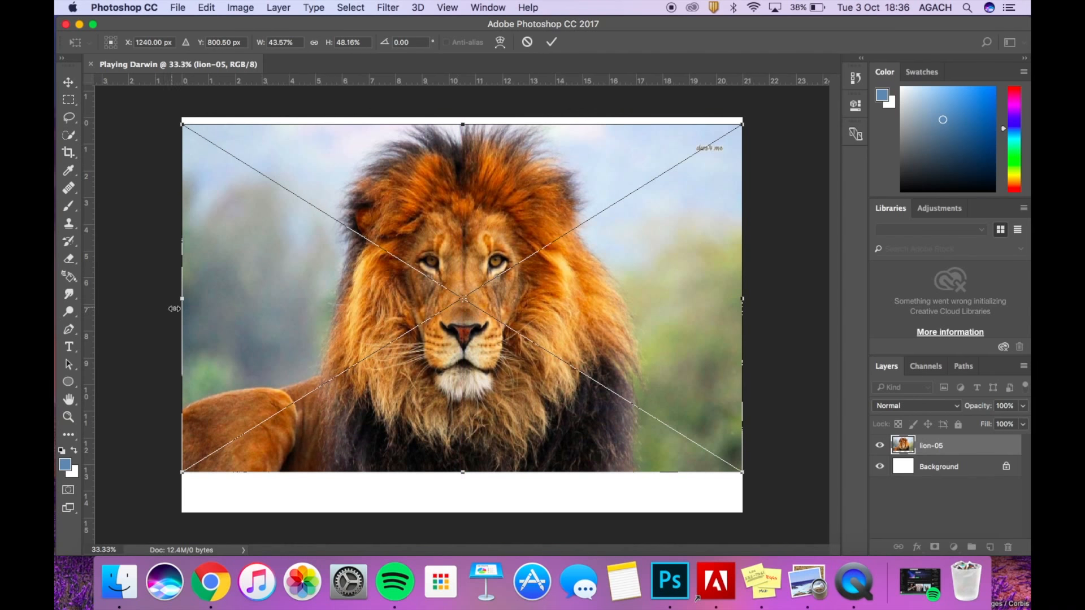
pyautogui.moveTo(174, 308); pyautogui.dragTo(189, 300)
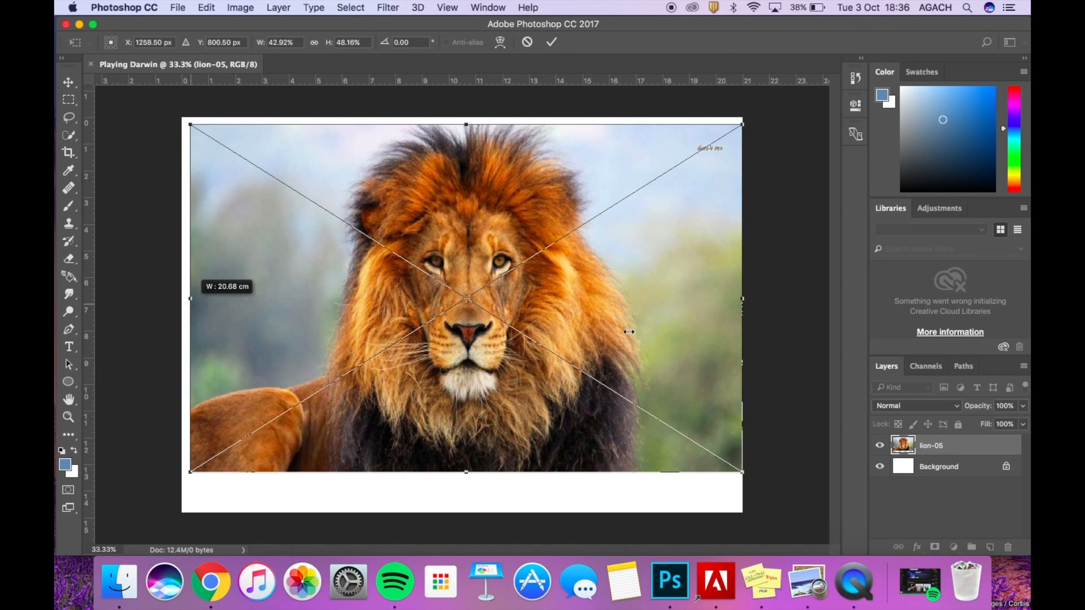
pyautogui.moveTo(741, 298); pyautogui.dragTo(734, 298)
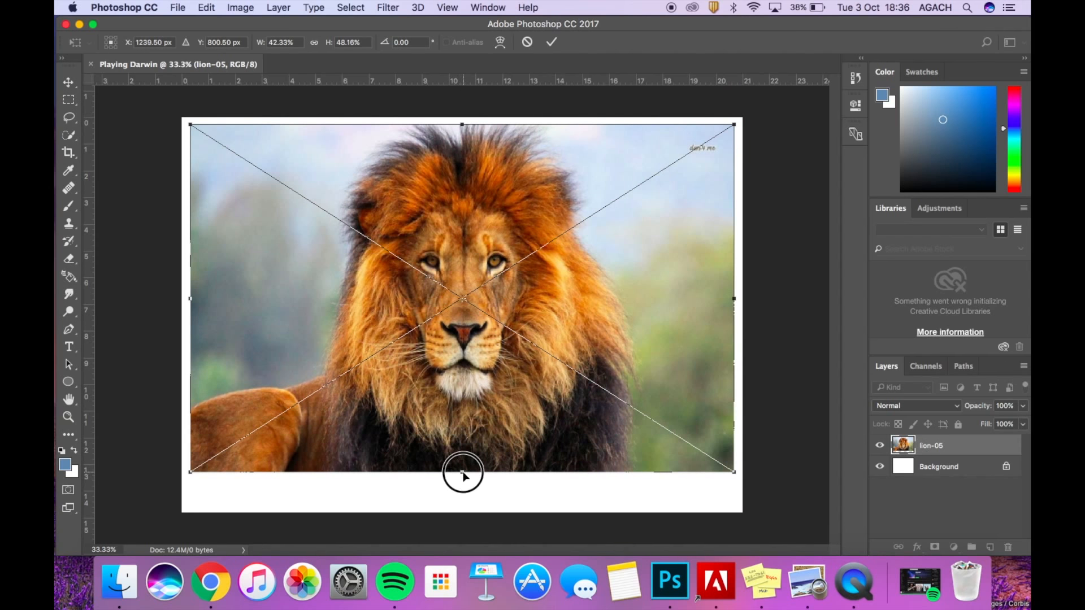
pyautogui.moveTo(462, 474); pyautogui.dragTo(463, 505)
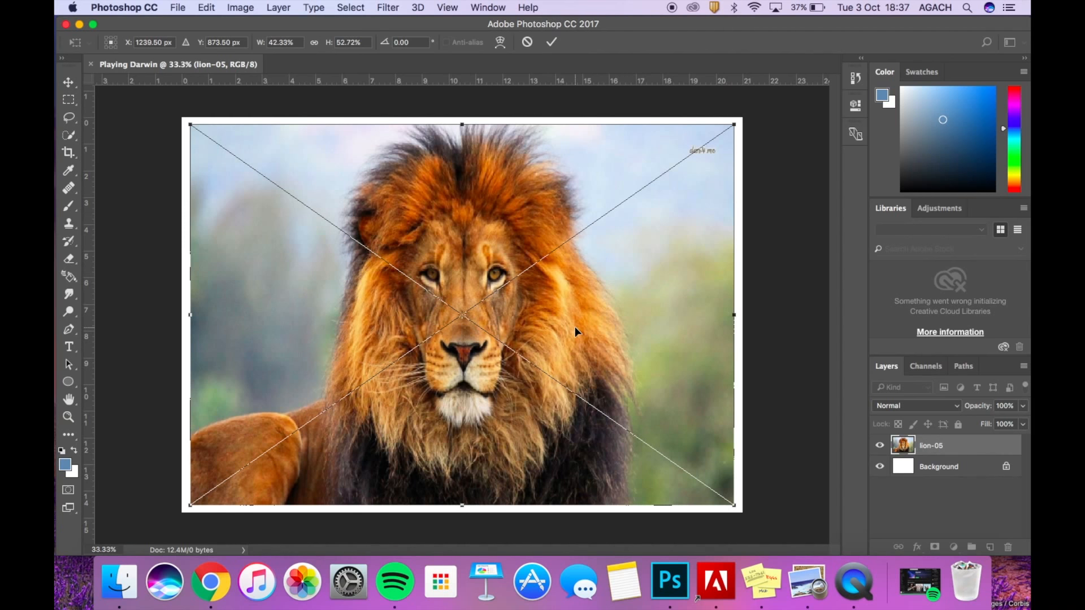
pyautogui.press('Return')
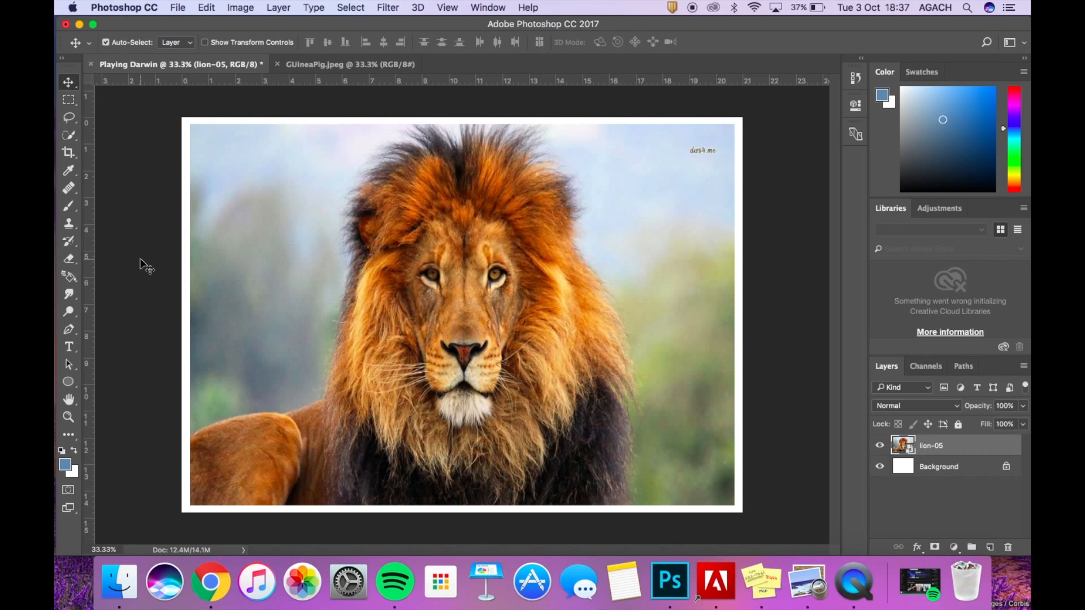
# Place the GUineaPig image from Finder over the lion and scale it down to about 19.19% width and 20.22% height.
pyautogui.click(118, 585)
pyautogui.moveTo(295, 332); pyautogui.dragTo(475, 491)
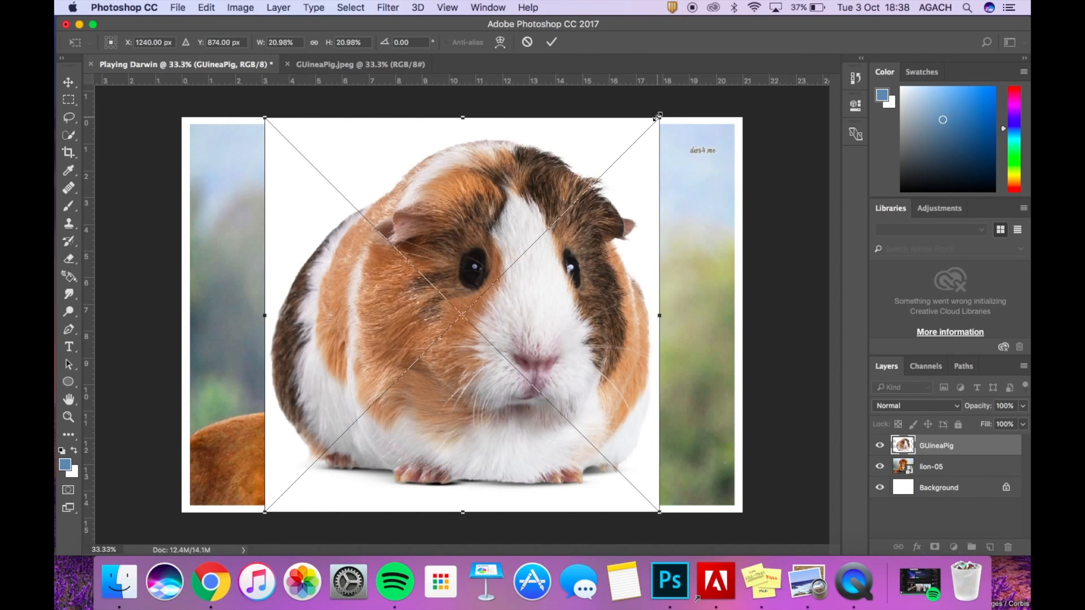
pyautogui.moveTo(658, 116); pyautogui.dragTo(626, 132)
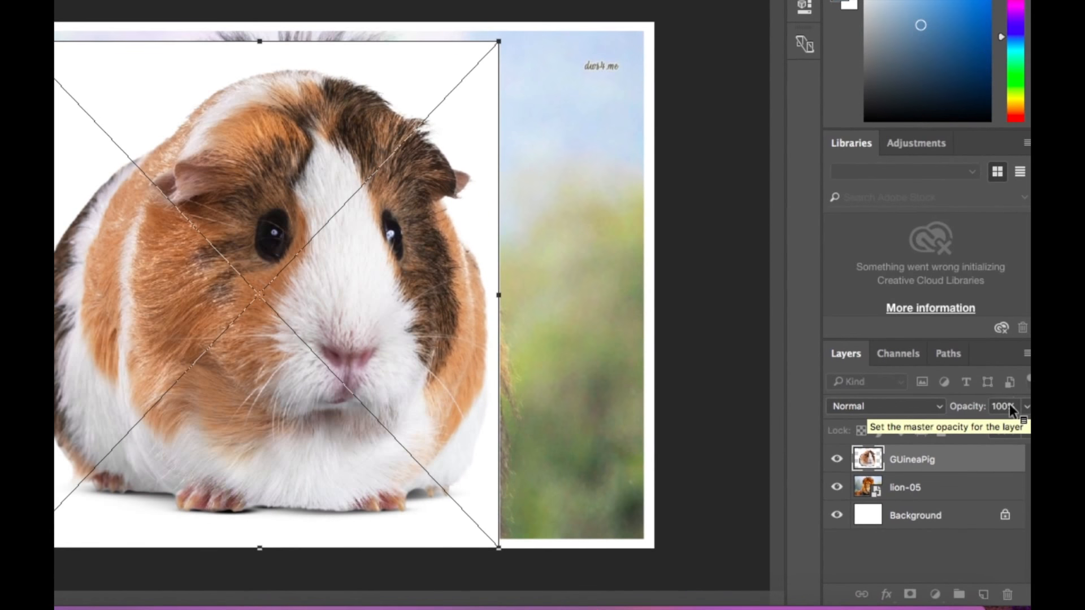
# Lower the GUineaPig layer's opacity to 80% so the lion shows through for alignment.
pyautogui.click(1005, 405)
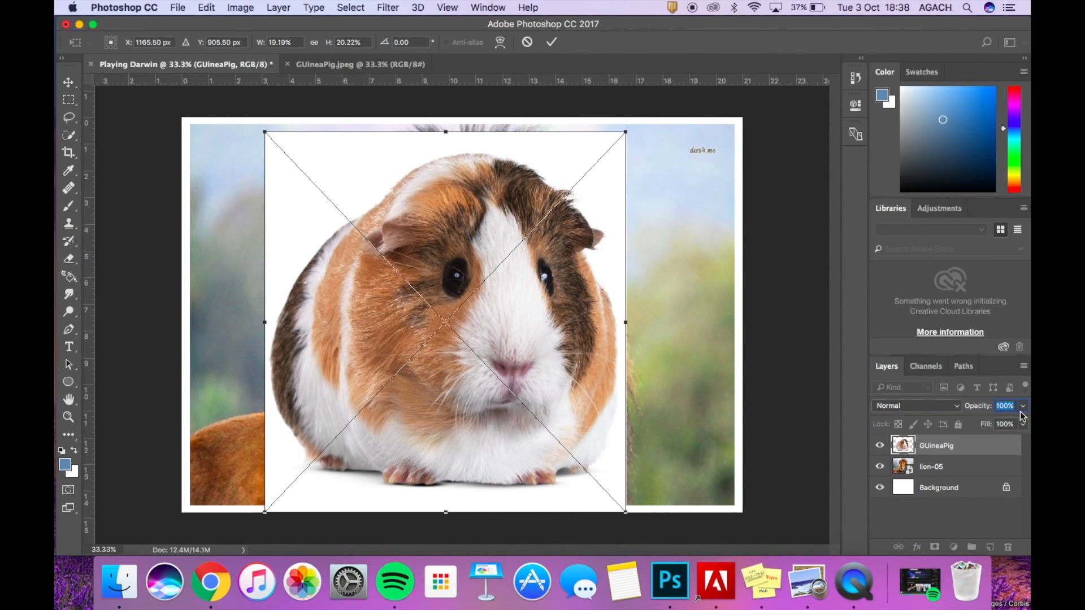
pyautogui.click(1022, 406)
pyautogui.moveTo(1022, 421); pyautogui.dragTo(984, 423)
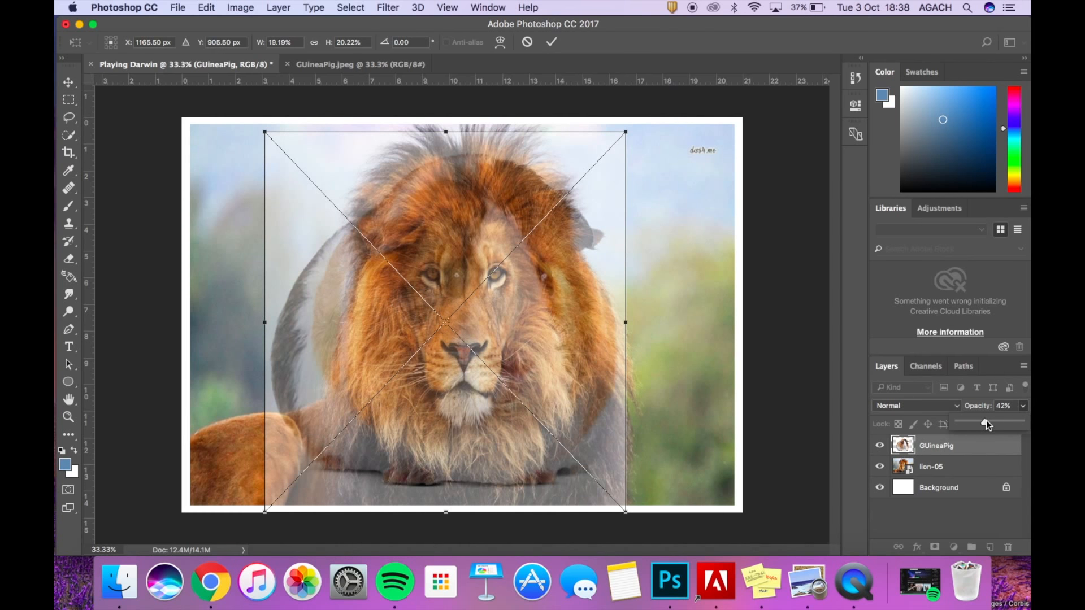
pyautogui.moveTo(987, 425); pyautogui.dragTo(1001, 422)
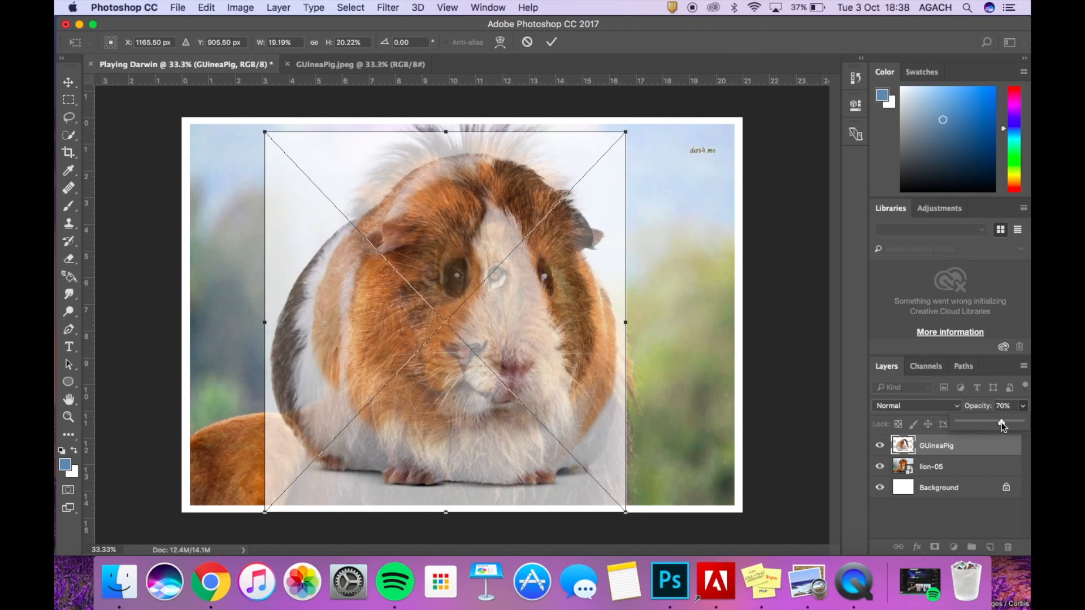
pyautogui.moveTo(1002, 428); pyautogui.dragTo(1009, 425)
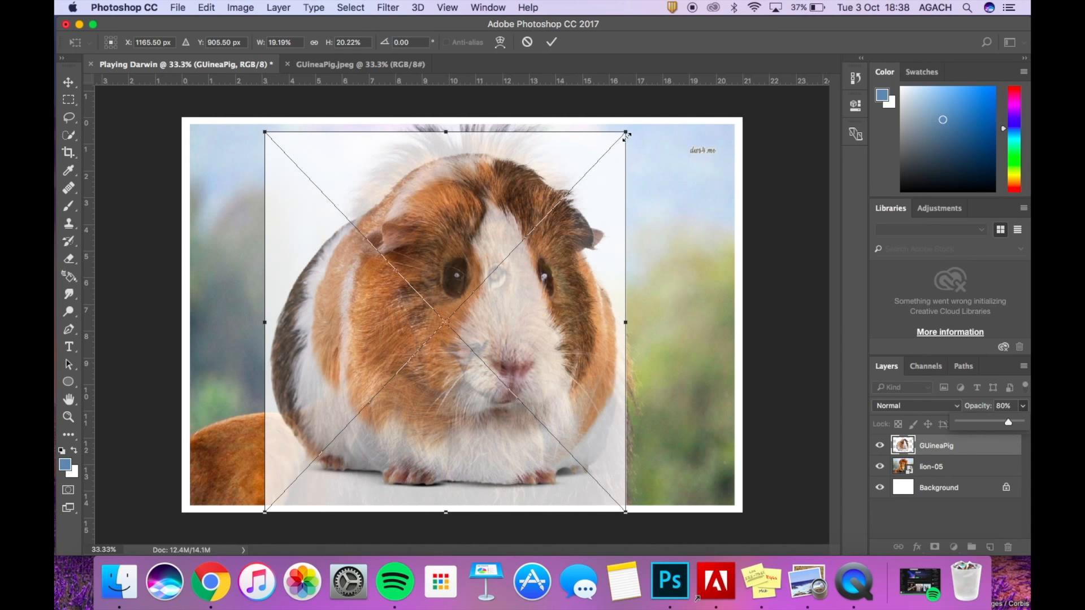
# Scale the guinea pig to about 11.95 x 12.25 cm and position its face over the lion's face.
pyautogui.moveTo(623, 132); pyautogui.dragTo(583, 186)
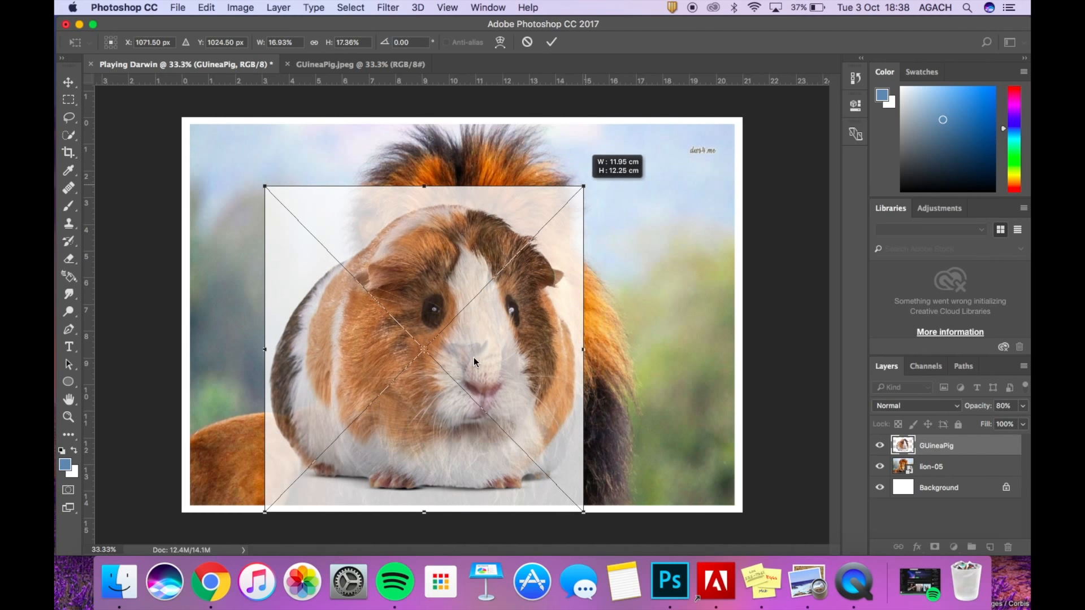
pyautogui.moveTo(474, 357); pyautogui.dragTo(477, 327)
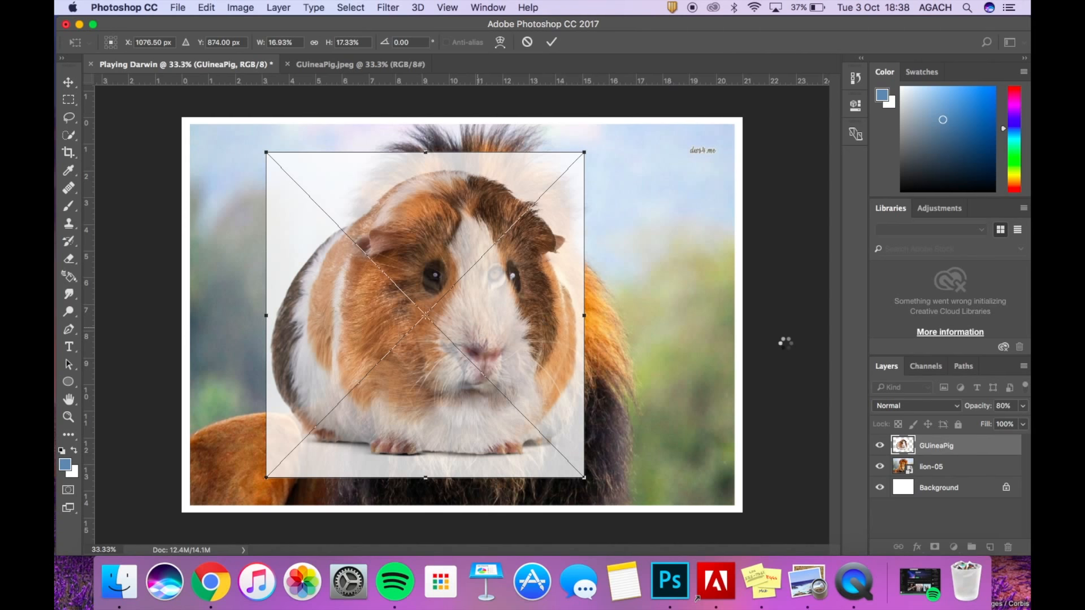
pyautogui.press('Return')
# Restore the GUineaPig layer's opacity to 100% and add a layer mask to it.
pyautogui.click(1023, 408)
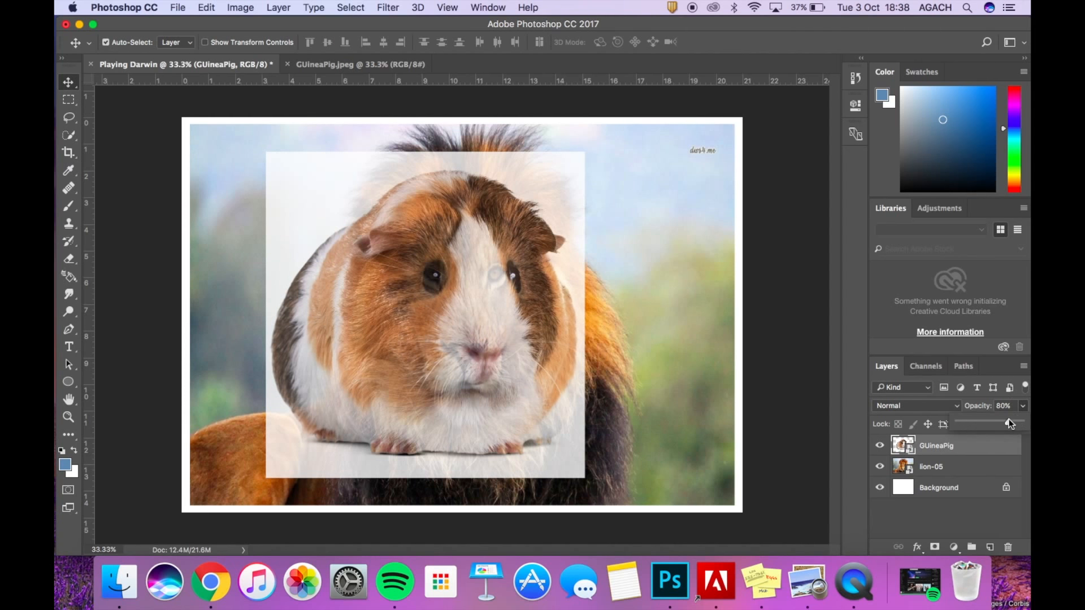
pyautogui.moveTo(1008, 422); pyautogui.dragTo(1029, 432)
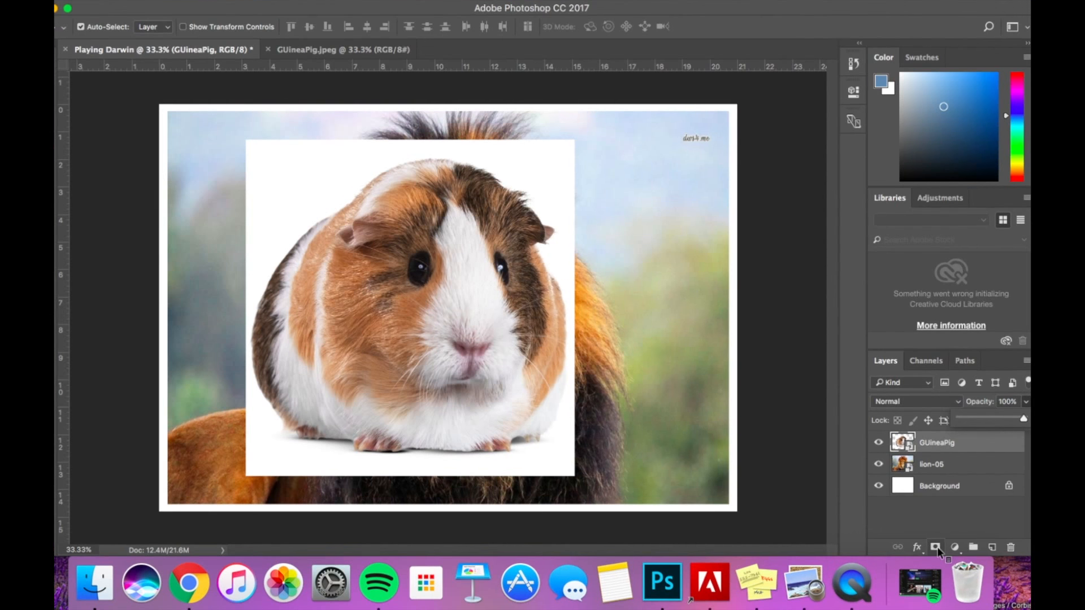
pyautogui.click(935, 547)
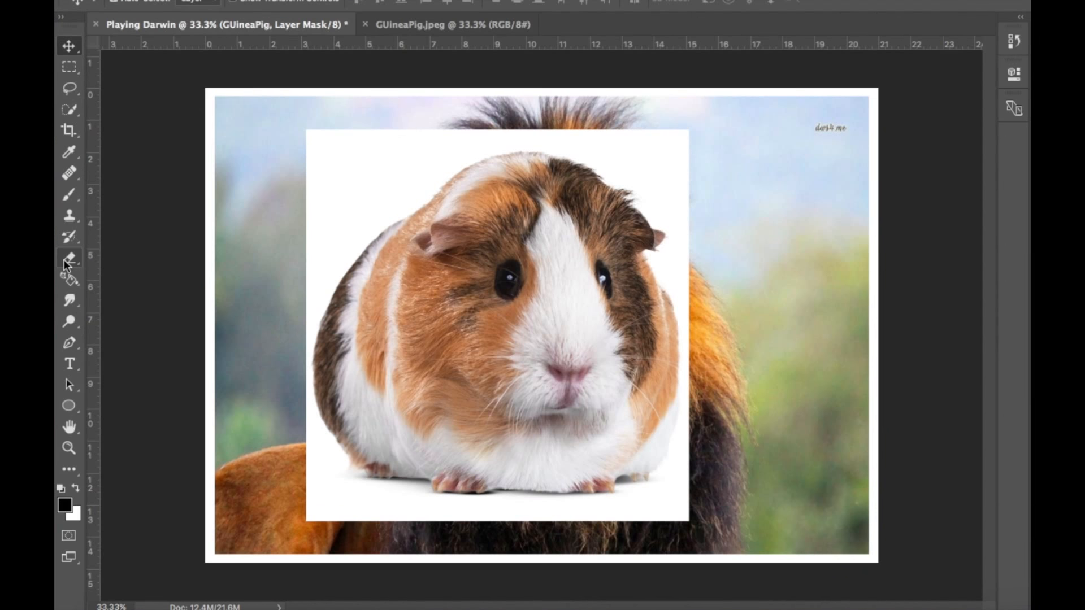
# Rasterize the GUineaPig layer and erase the white background at its lower-left corner with an 80 px eraser.
pyautogui.click(66, 260)
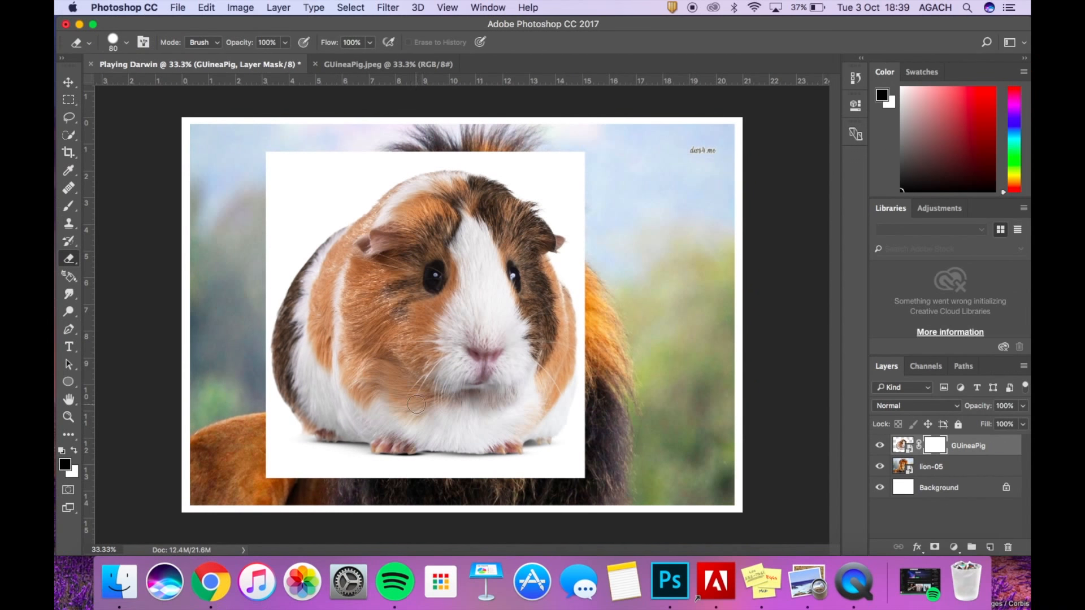
pyautogui.click(902, 445)
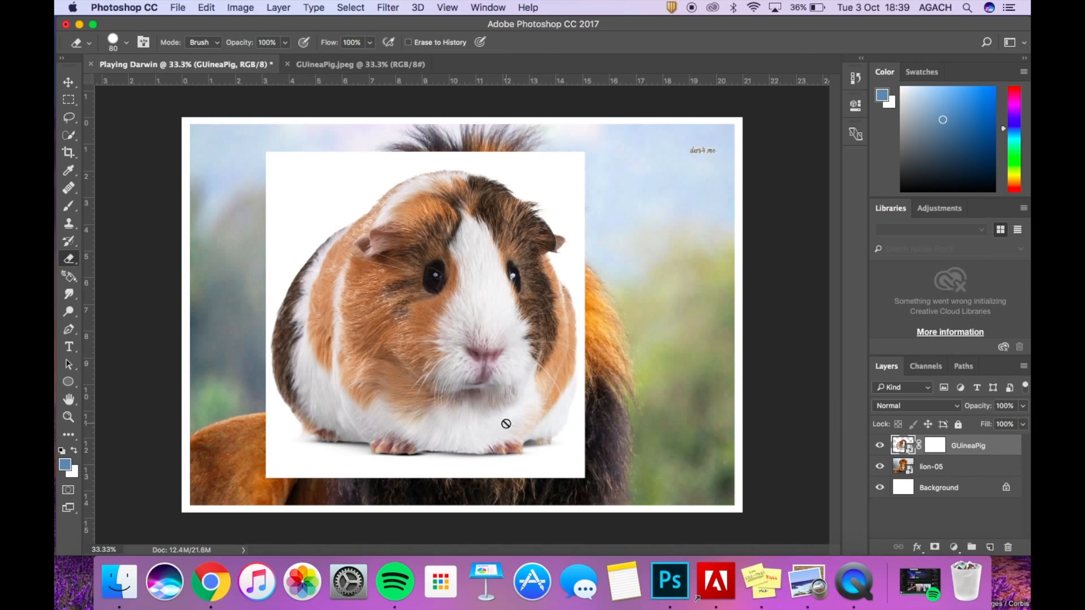
pyautogui.click(543, 262)
pyautogui.click(632, 213)
pyautogui.moveTo(269, 462)
pyautogui.mouseDown()
pyautogui.moveTo(282, 487)
pyautogui.moveTo(252, 436)
pyautogui.moveTo(268, 451)
pyautogui.moveTo(263, 434)
pyautogui.moveTo(306, 477)
pyautogui.moveTo(261, 414)
pyautogui.moveTo(314, 472)
pyautogui.moveTo(333, 477)
pyautogui.moveTo(297, 448)
pyautogui.moveTo(341, 467)
pyautogui.mouseUp()
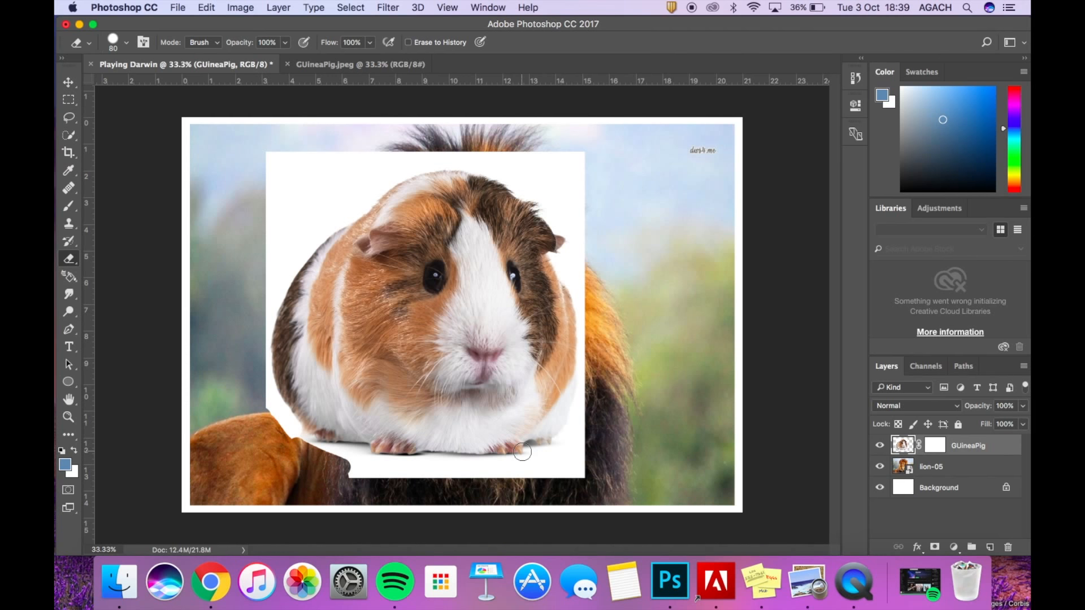
# Target the GUineaPig layer mask and set up a 67 px hard round brush with slightly reduced hardness.
pyautogui.click(935, 446)
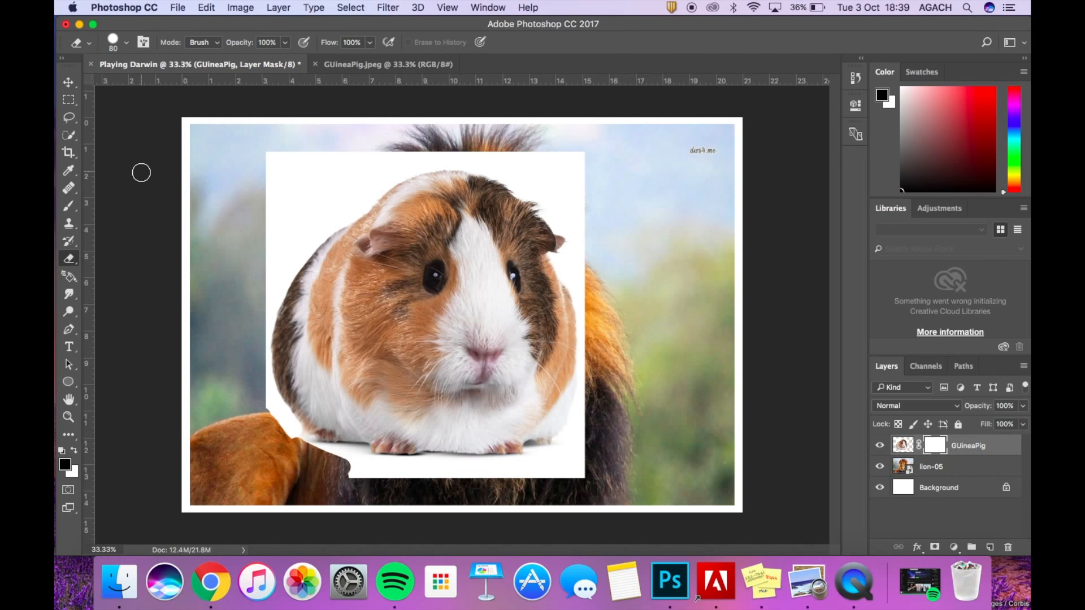
pyautogui.click(69, 206)
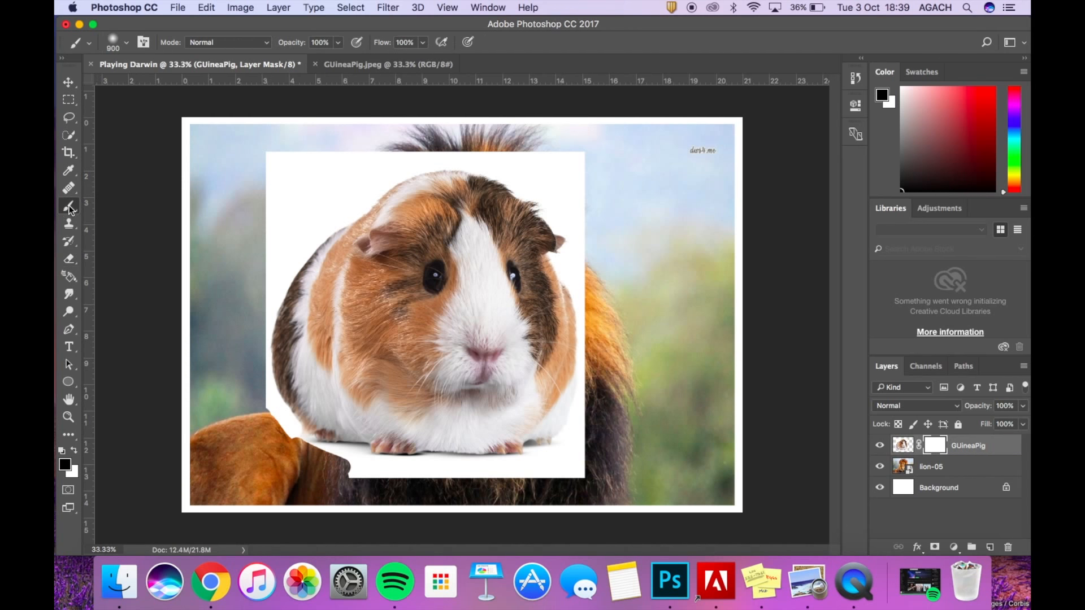
pyautogui.click(127, 45)
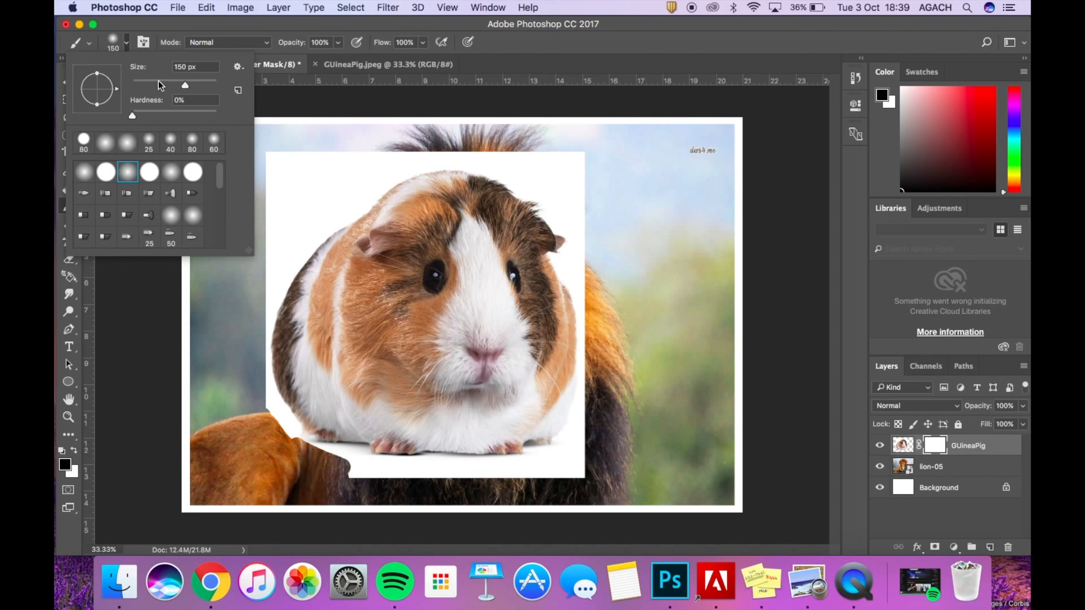
pyautogui.moveTo(185, 86)
pyautogui.mouseDown()
pyautogui.moveTo(162, 84)
pyautogui.moveTo(136, 116)
pyautogui.moveTo(162, 120)
pyautogui.mouseUp()
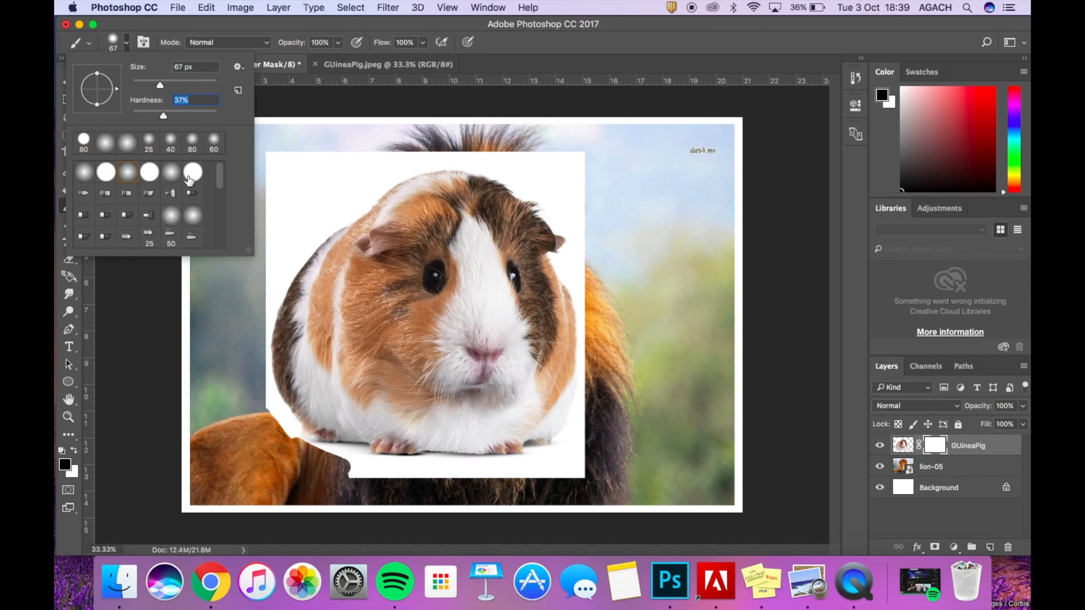
pyautogui.click(105, 179)
pyautogui.moveTo(202, 115)
pyautogui.mouseDown()
pyautogui.moveTo(191, 117)
pyautogui.moveTo(218, 116)
pyautogui.moveTo(206, 116)
pyautogui.mouseUp()
pyautogui.moveTo(217, 115); pyautogui.dragTo(196, 119)
# Paint black on the mask to hide the white upper-left corner of the guinea pig image, enlarging the brush to 250 px.
pyautogui.click(264, 252)
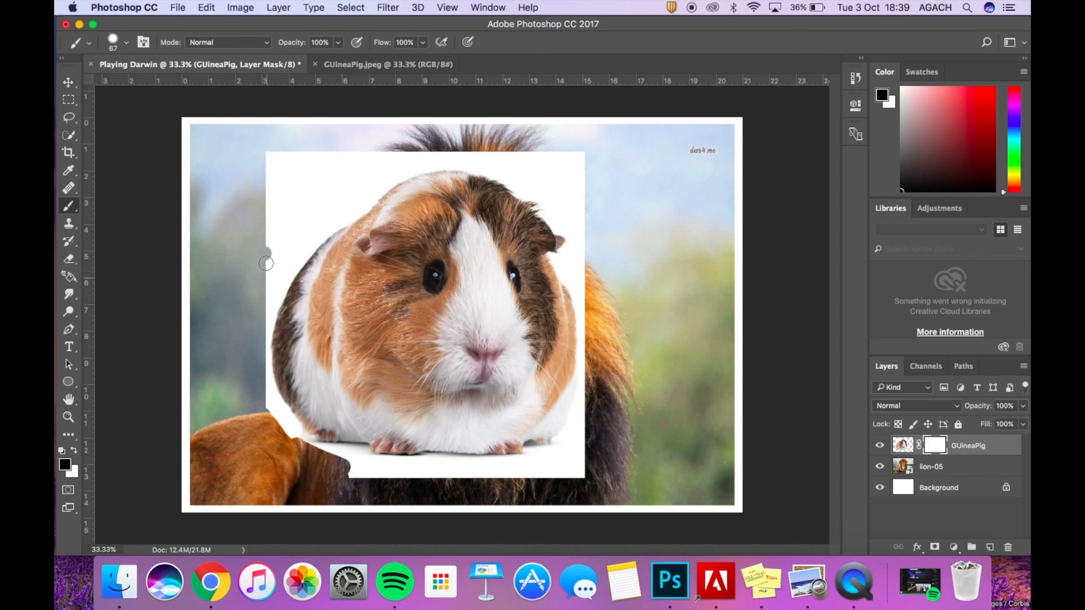
pyautogui.moveTo(266, 252)
pyautogui.mouseDown()
pyautogui.moveTo(307, 170)
pyautogui.moveTo(288, 173)
pyautogui.moveTo(285, 159)
pyautogui.moveTo(275, 173)
pyautogui.moveTo(303, 181)
pyautogui.mouseUp()
pyautogui.press(']')
pyautogui.press(']')
pyautogui.press(']')
pyautogui.press(']')
pyautogui.press(']')
pyautogui.press(']')
pyautogui.press(']')
pyautogui.press(']')
pyautogui.press(']')
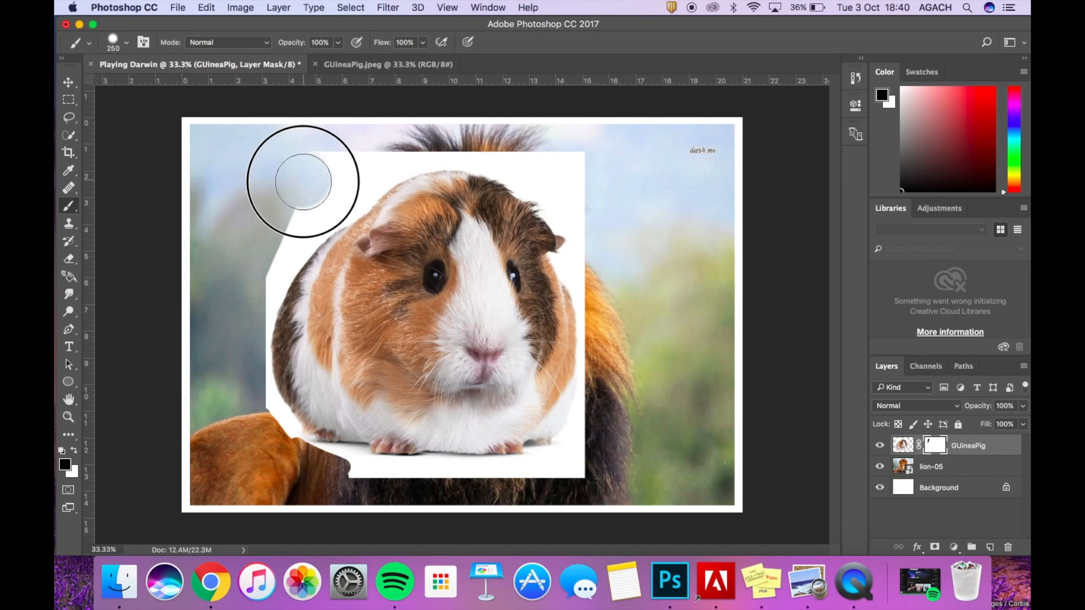
# Paint black on the mask across the guinea pig's cheek and nose, and bring the area back with white.
pyautogui.moveTo(558, 299); pyautogui.dragTo(488, 331)
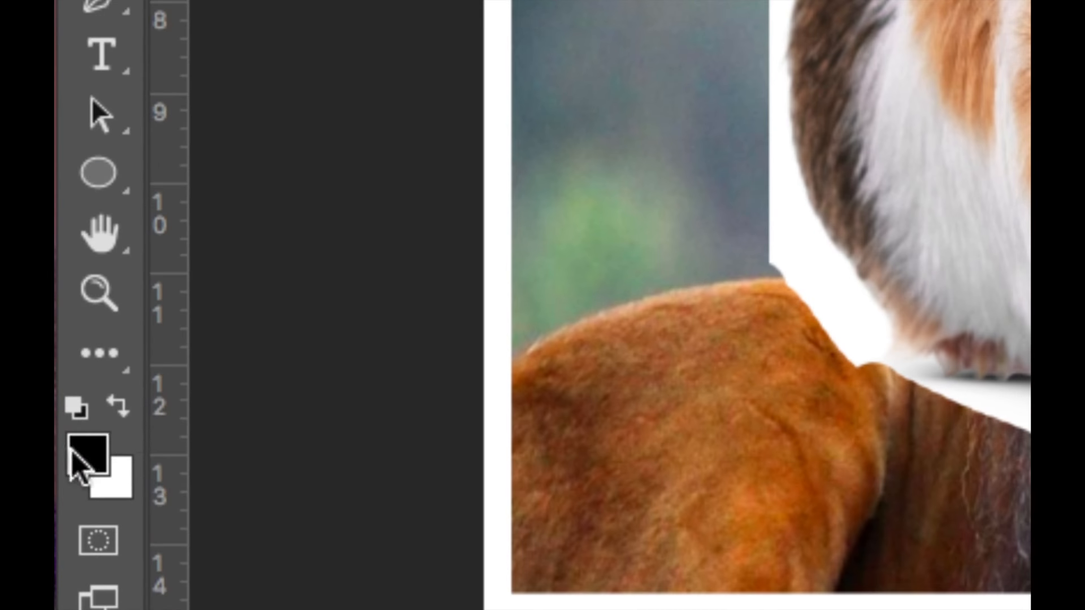
pyautogui.click(74, 450)
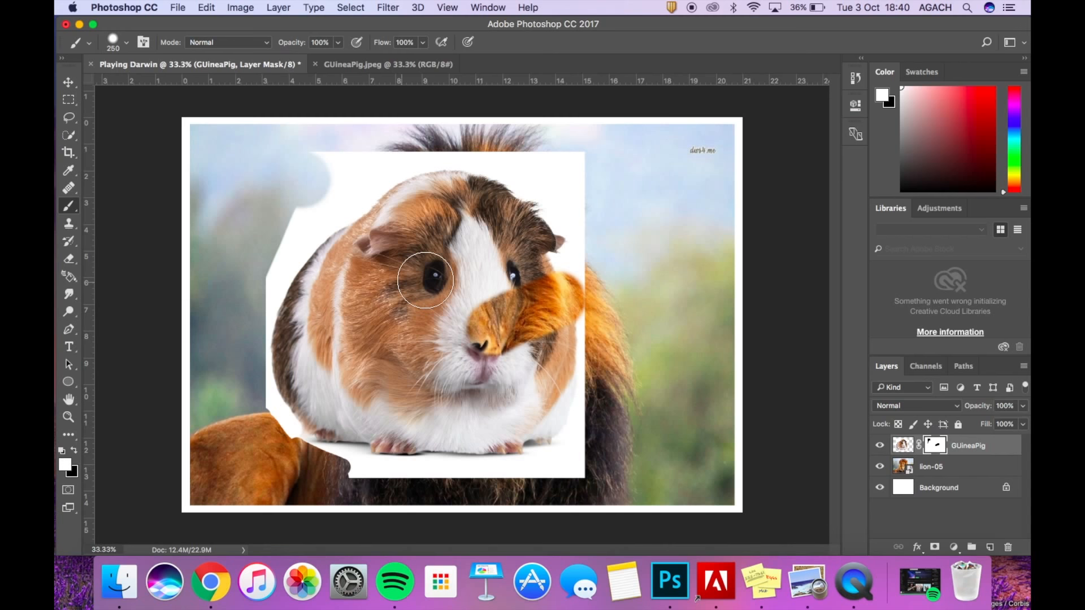
pyautogui.moveTo(563, 176)
pyautogui.mouseDown()
pyautogui.moveTo(712, 150)
pyautogui.moveTo(747, 189)
pyautogui.moveTo(679, 213)
pyautogui.mouseUp()
pyautogui.moveTo(509, 305)
pyautogui.mouseDown()
pyautogui.moveTo(514, 334)
pyautogui.moveTo(497, 330)
pyautogui.moveTo(497, 341)
pyautogui.moveTo(478, 313)
pyautogui.mouseUp()
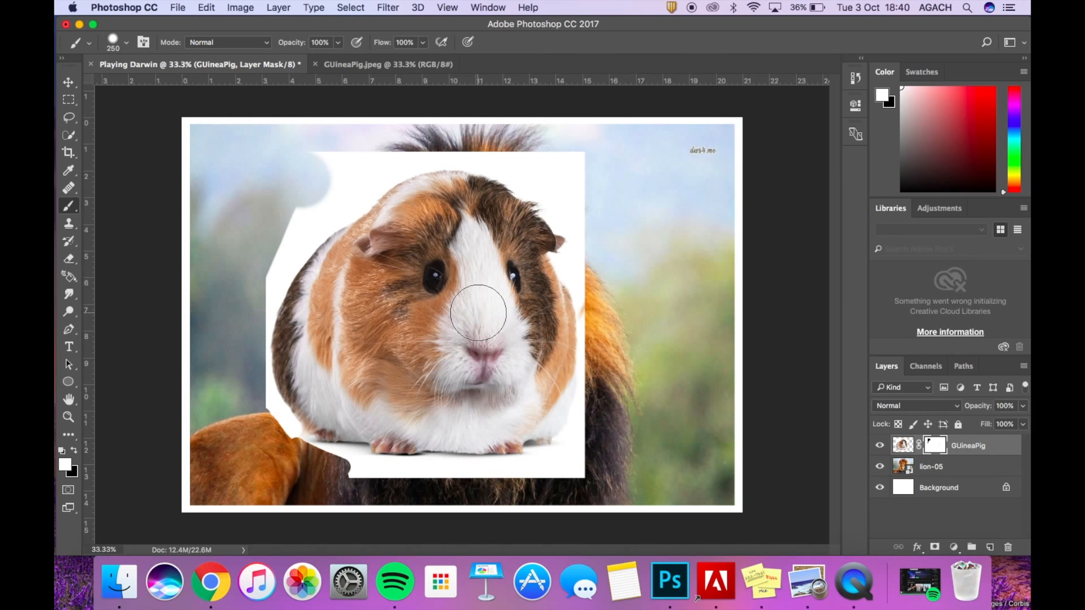
# Mask out the guinea pig's white background and outer body with black at 250 px, exposing the lion's mane around the head.
pyautogui.click(74, 450)
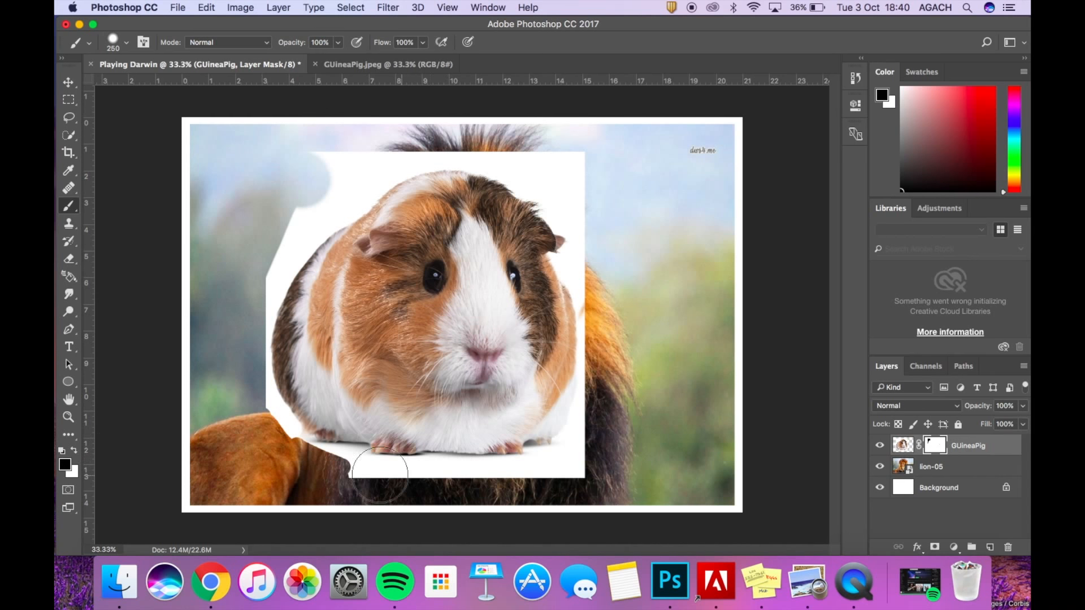
pyautogui.moveTo(379, 474)
pyautogui.mouseDown()
pyautogui.moveTo(301, 412)
pyautogui.moveTo(282, 383)
pyautogui.moveTo(269, 348)
pyautogui.moveTo(287, 220)
pyautogui.moveTo(249, 268)
pyautogui.moveTo(295, 182)
pyautogui.moveTo(378, 150)
pyautogui.moveTo(322, 212)
pyautogui.moveTo(298, 283)
pyautogui.moveTo(302, 389)
pyautogui.moveTo(326, 419)
pyautogui.moveTo(503, 468)
pyautogui.moveTo(440, 462)
pyautogui.moveTo(577, 433)
pyautogui.moveTo(601, 378)
pyautogui.mouseUp()
pyautogui.moveTo(621, 357)
pyautogui.mouseDown()
pyautogui.moveTo(621, 300)
pyautogui.moveTo(600, 350)
pyautogui.moveTo(576, 203)
pyautogui.moveTo(554, 165)
pyautogui.moveTo(508, 144)
pyautogui.moveTo(416, 147)
pyautogui.moveTo(359, 196)
pyautogui.mouseUp()
# Reduce the brush to 80 px and mask out the white rim over the top of the head and down the right side.
pyautogui.press('[')
pyautogui.press('[')
pyautogui.press('[')
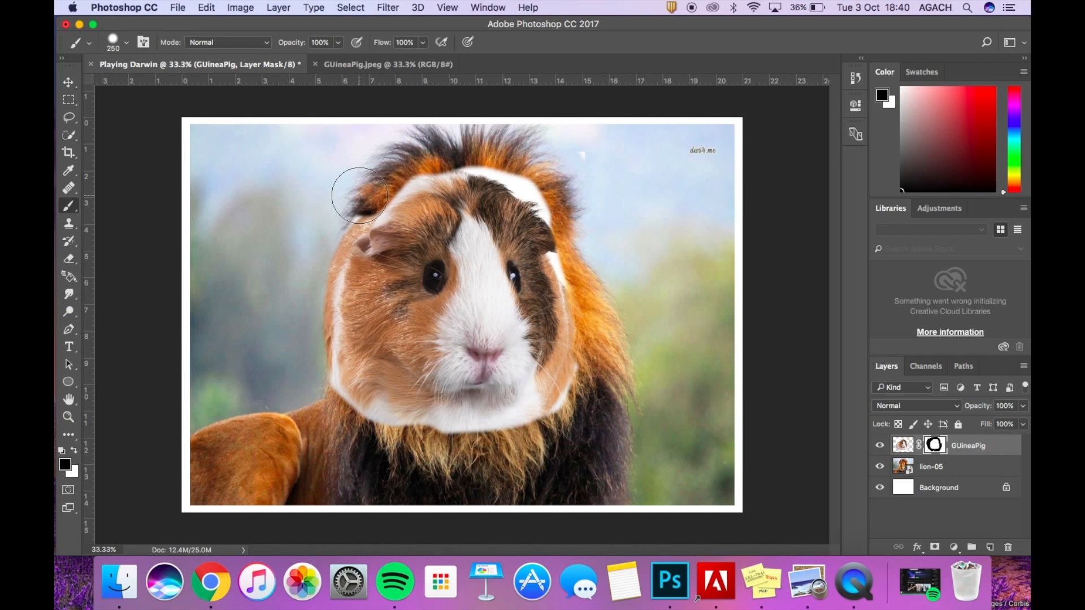
pyautogui.moveTo(425, 193)
pyautogui.mouseDown()
pyautogui.moveTo(383, 201)
pyautogui.moveTo(440, 180)
pyautogui.moveTo(487, 183)
pyautogui.moveTo(453, 168)
pyautogui.moveTo(491, 170)
pyautogui.moveTo(547, 199)
pyautogui.moveTo(507, 182)
pyautogui.moveTo(558, 228)
pyautogui.moveTo(571, 319)
pyautogui.mouseUp()
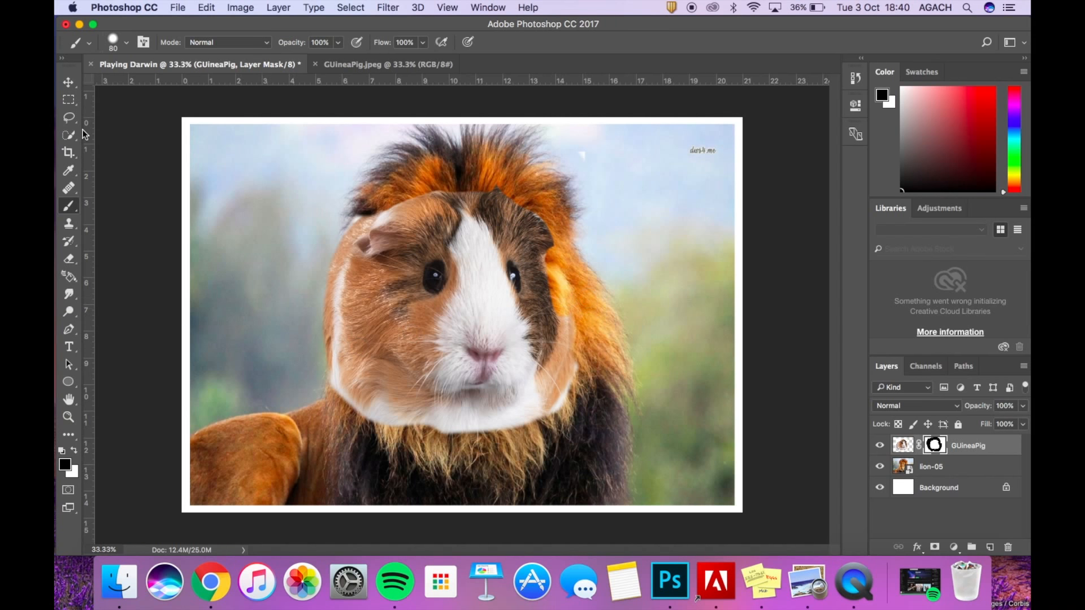
# Paint white on the mask to bring back the strip below the guinea pig's right-hand ear, and return the foreground colour to black.
pyautogui.click(73, 452)
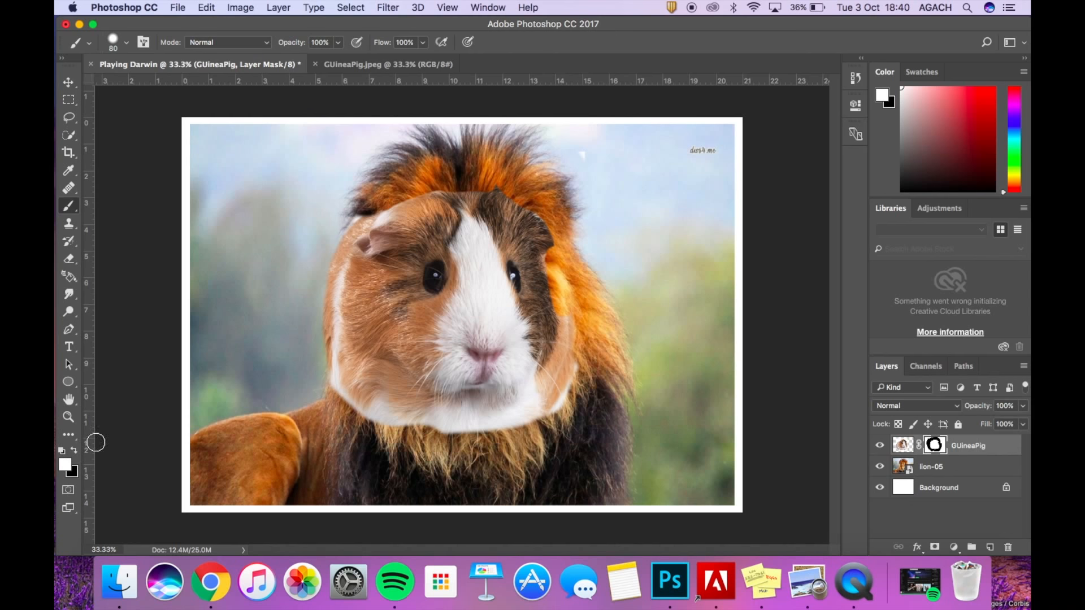
pyautogui.moveTo(559, 234)
pyautogui.mouseDown()
pyautogui.moveTo(548, 242)
pyautogui.moveTo(562, 307)
pyautogui.mouseUp()
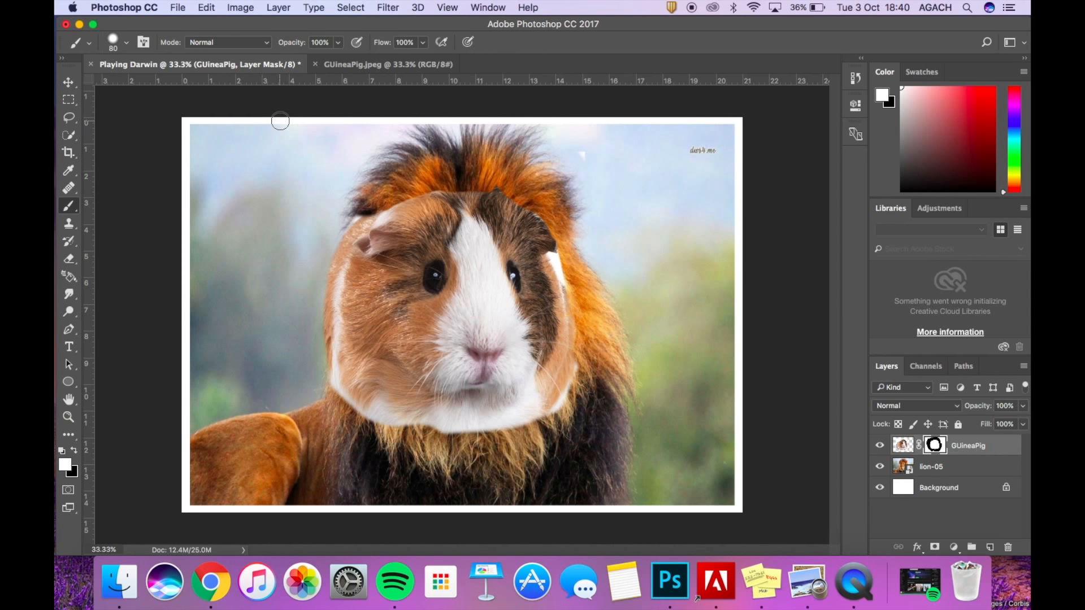
pyautogui.click(78, 450)
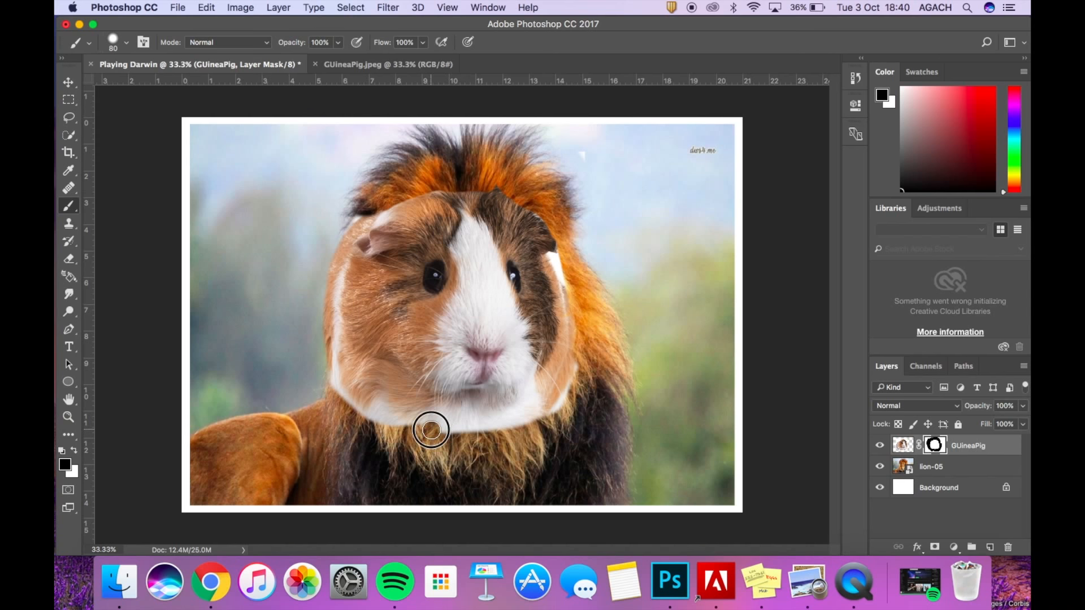
# Refine the mask around the guinea pig's face with an 80 px soft round brush, hiding the ears and white edges to blend into the mane.
pyautogui.click(126, 42)
pyautogui.moveTo(361, 233)
pyautogui.mouseDown()
pyautogui.moveTo(368, 383)
pyautogui.moveTo(359, 372)
pyautogui.moveTo(511, 420)
pyautogui.moveTo(556, 400)
pyautogui.moveTo(568, 299)
pyautogui.moveTo(556, 255)
pyautogui.moveTo(518, 204)
pyautogui.moveTo(387, 230)
pyautogui.moveTo(358, 345)
pyautogui.moveTo(500, 412)
pyautogui.moveTo(492, 432)
pyautogui.moveTo(432, 426)
pyautogui.moveTo(520, 413)
pyautogui.moveTo(557, 285)
pyautogui.moveTo(534, 216)
pyautogui.moveTo(377, 255)
pyautogui.moveTo(395, 394)
pyautogui.moveTo(374, 387)
pyautogui.moveTo(374, 283)
pyautogui.moveTo(373, 340)
pyautogui.moveTo(489, 238)
pyautogui.moveTo(551, 285)
pyautogui.mouseUp()
pyautogui.click(74, 450)
pyautogui.click(127, 42)
pyautogui.click(85, 173)
pyautogui.click(74, 450)
pyautogui.press('x')
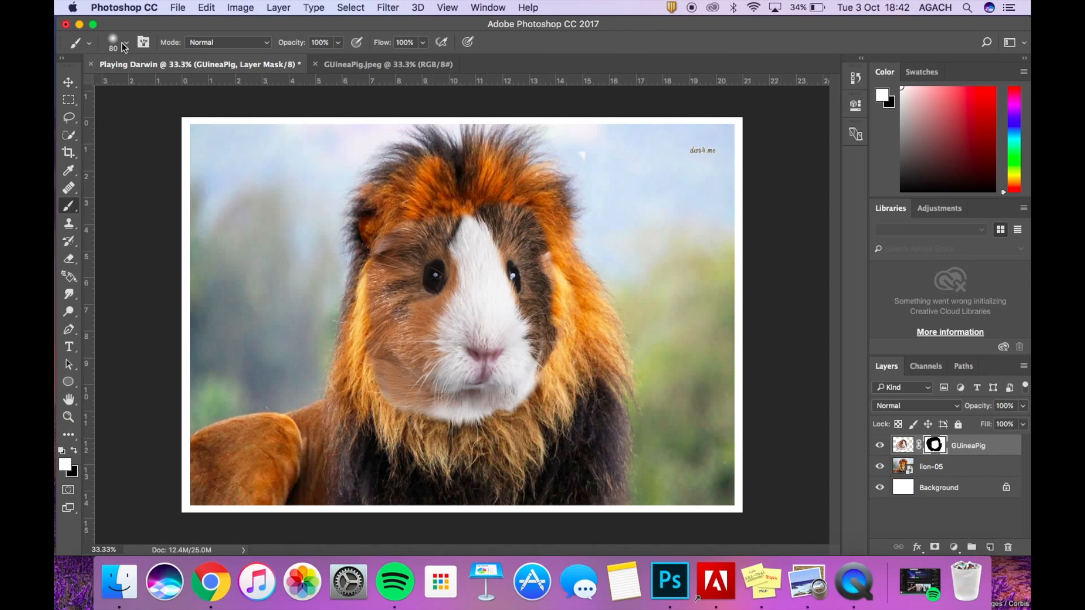
# Set the foreground colour back to black and check the brush's size and hardness settings.
pyautogui.press('x')
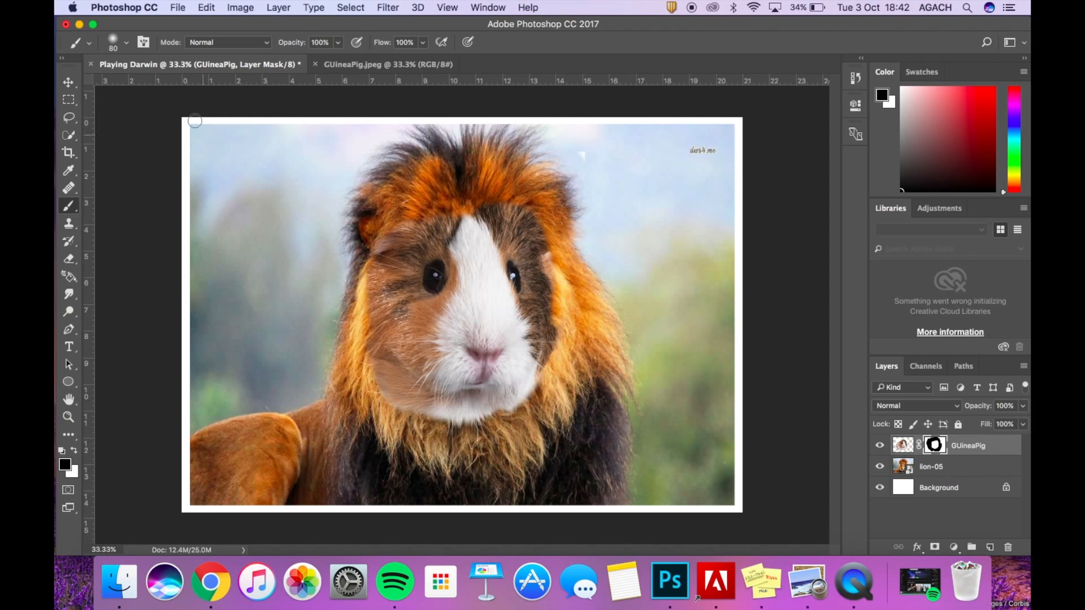
pyautogui.click(127, 43)
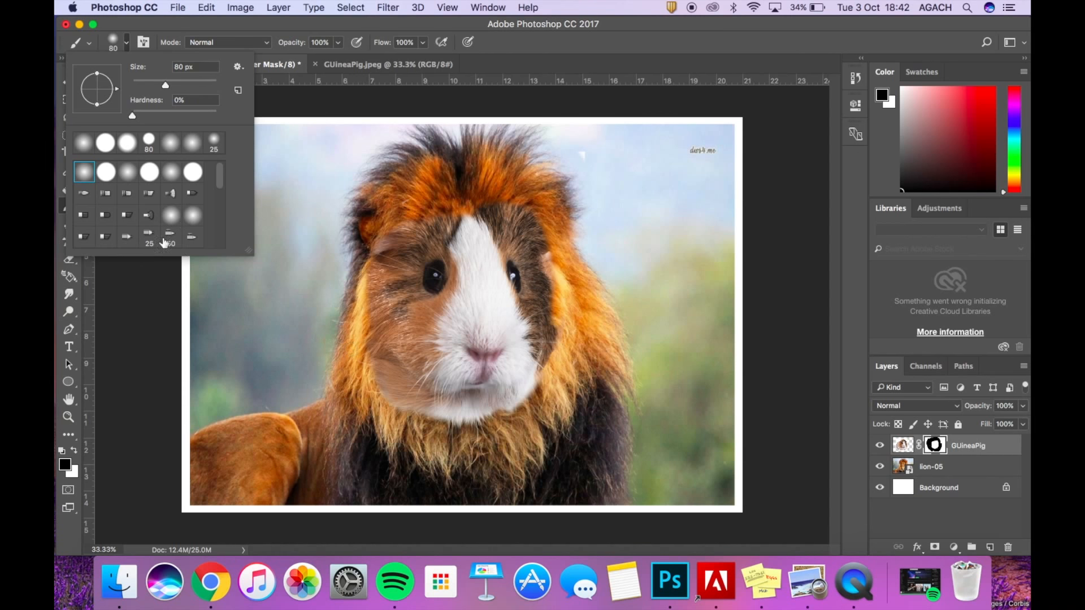
pyautogui.click(111, 278)
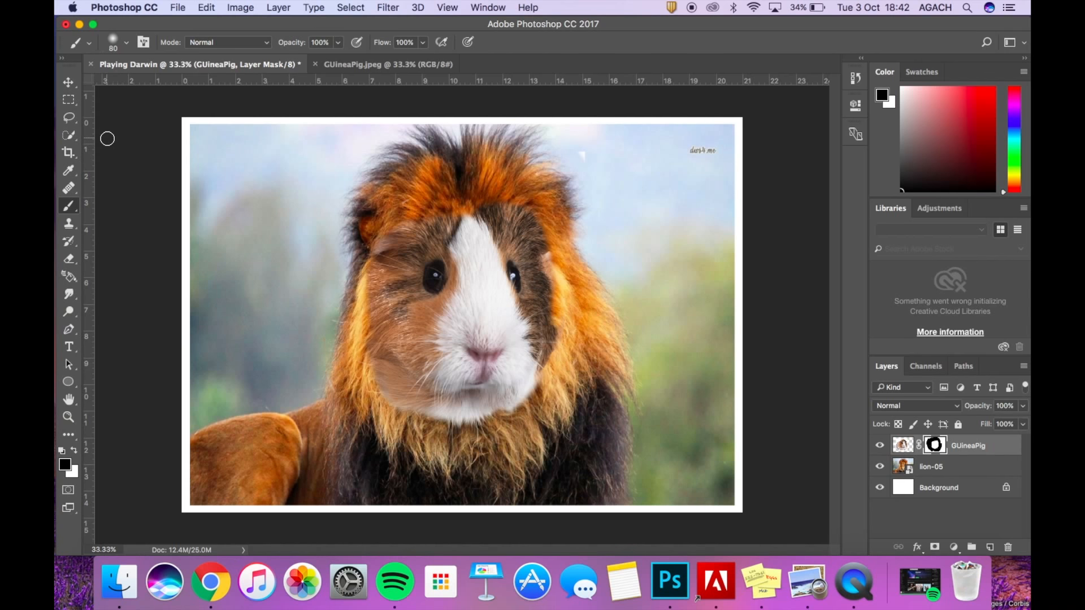
# Transform the guinea pig face to about 89.87% width and 96.75% height, and centre it over the lion's face inside the mane.
pyautogui.click(68, 83)
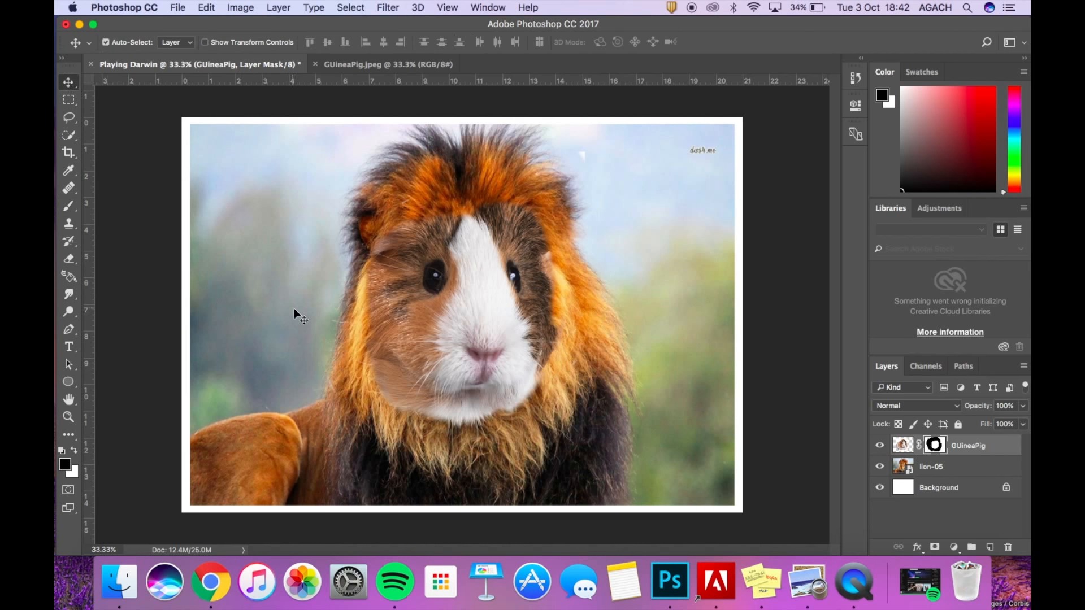
pyautogui.press('super+t')
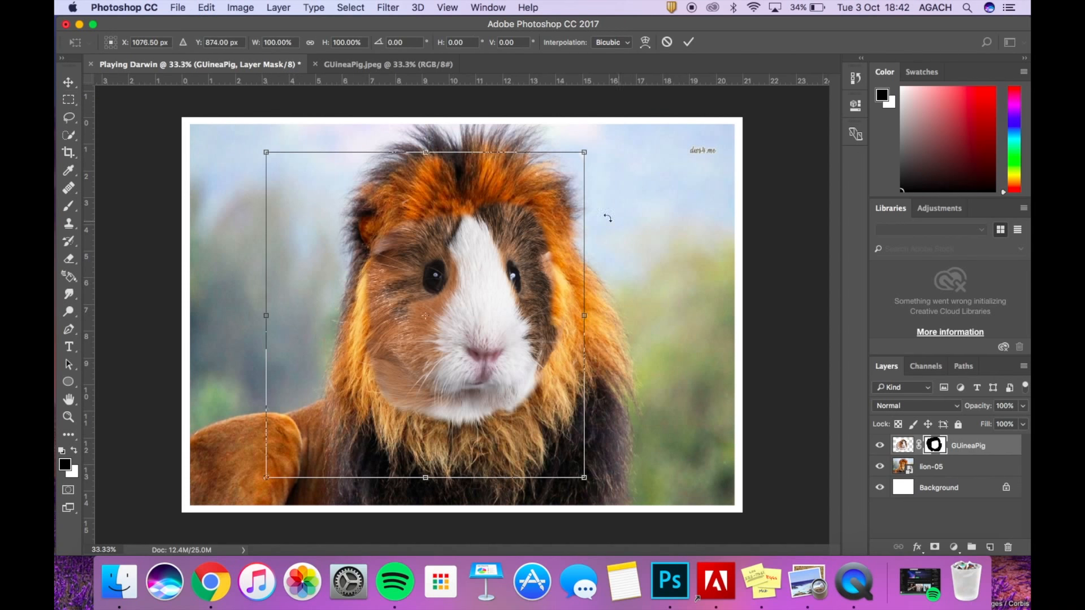
pyautogui.moveTo(588, 146); pyautogui.dragTo(563, 163)
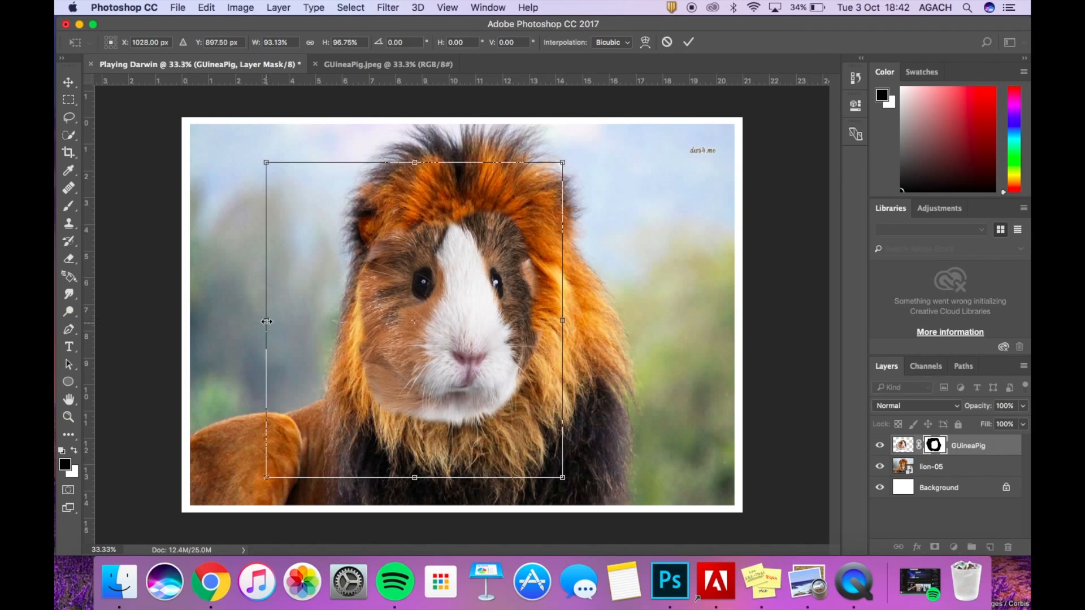
pyautogui.moveTo(266, 321); pyautogui.dragTo(277, 320)
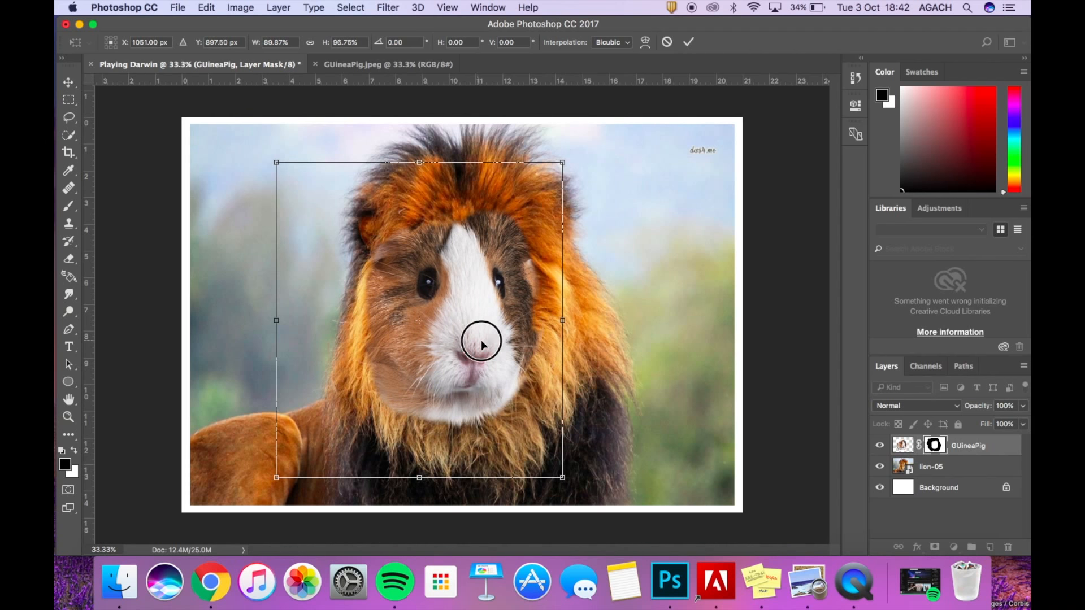
pyautogui.moveTo(480, 340)
pyautogui.mouseDown()
pyautogui.moveTo(504, 314)
pyautogui.moveTo(491, 339)
pyautogui.mouseUp()
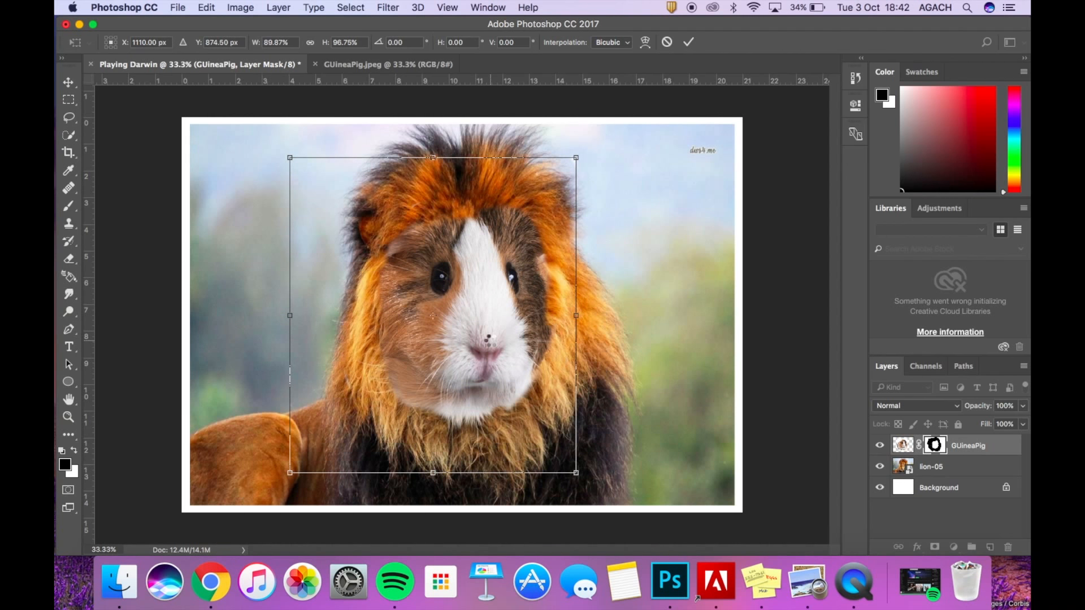
pyautogui.press('Return')
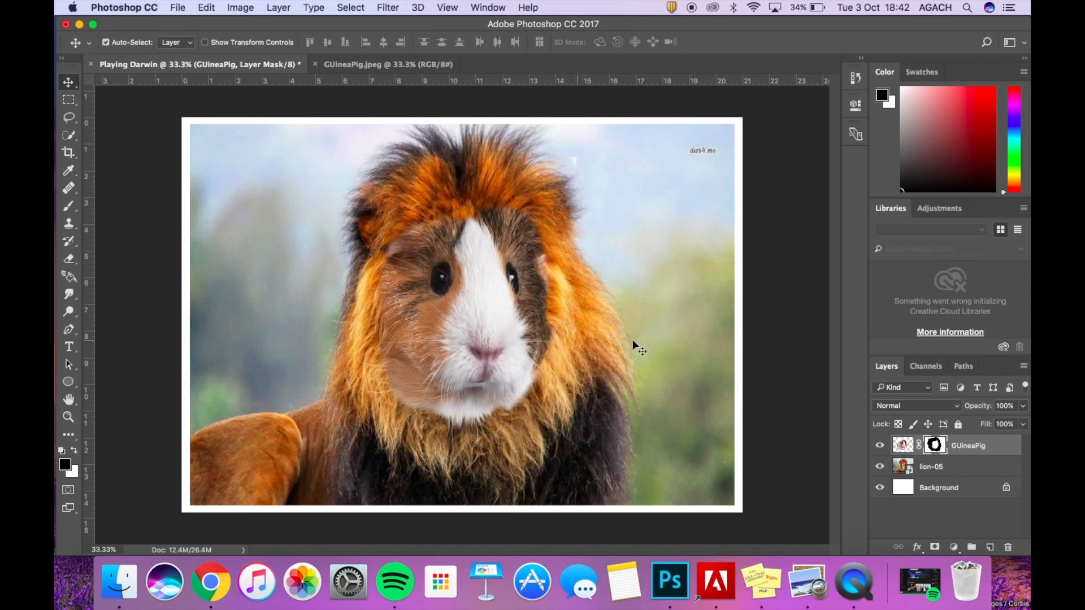
# Hide and reshow the GUineaPig layer to compare it with the lion, and load its layer mask as a selection.
pyautogui.click(880, 447)
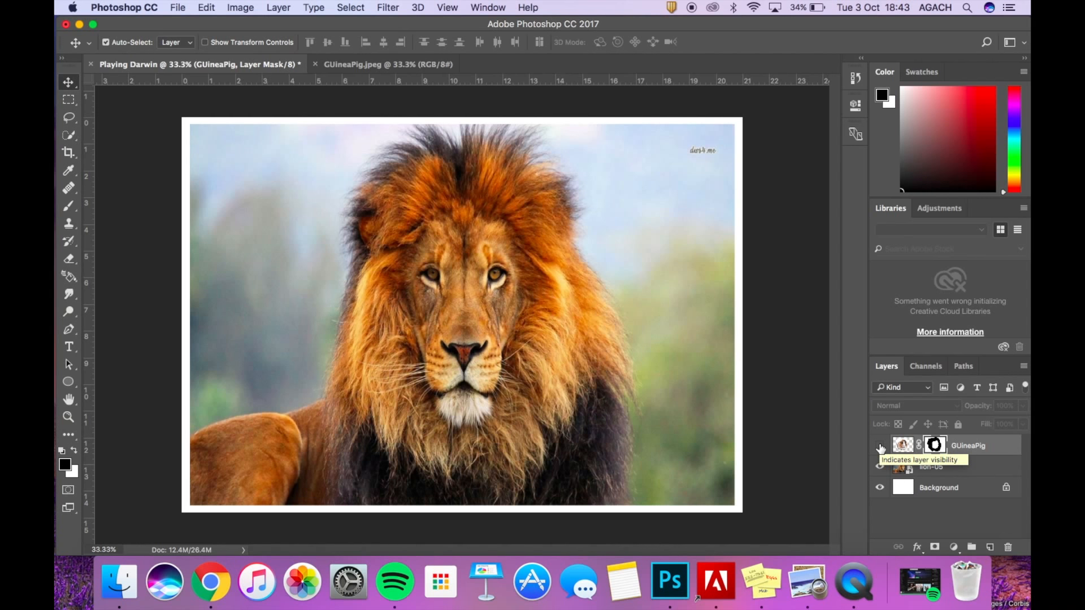
pyautogui.click(879, 447)
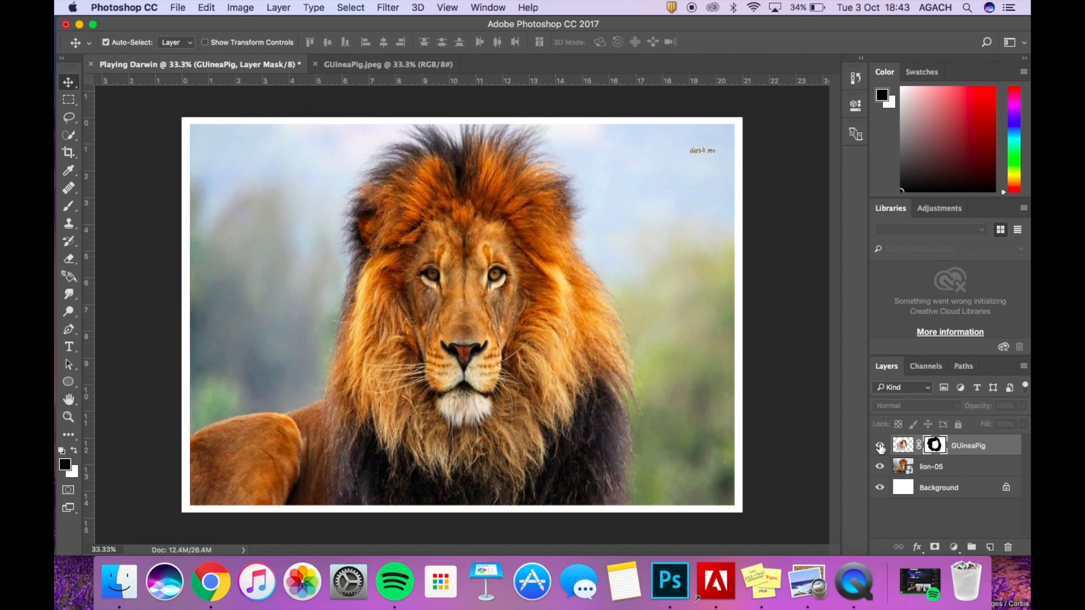
pyautogui.rightClick(938, 449)
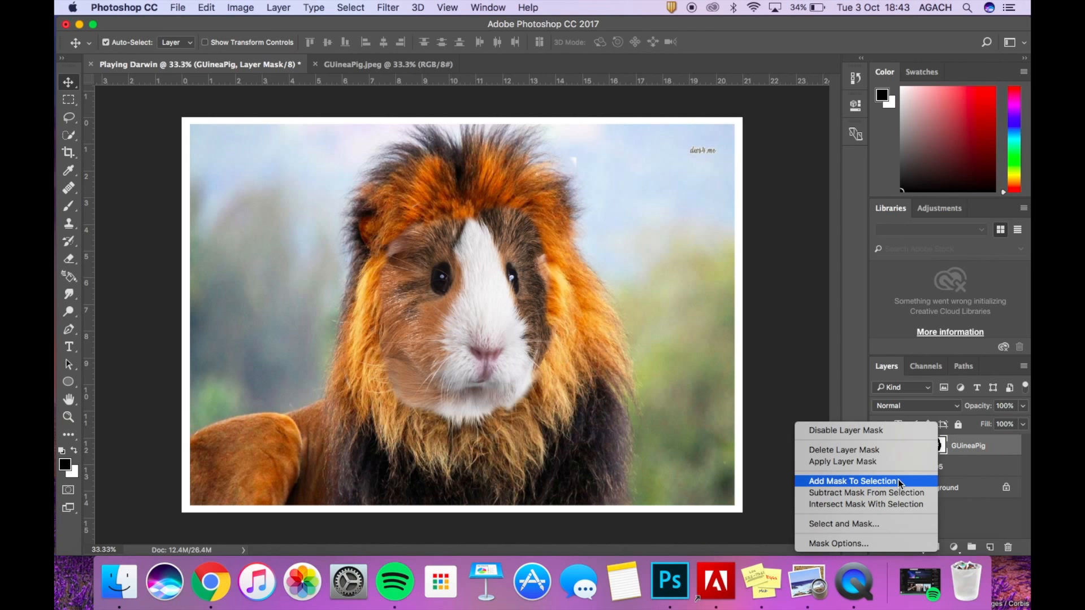
pyautogui.click(971, 442)
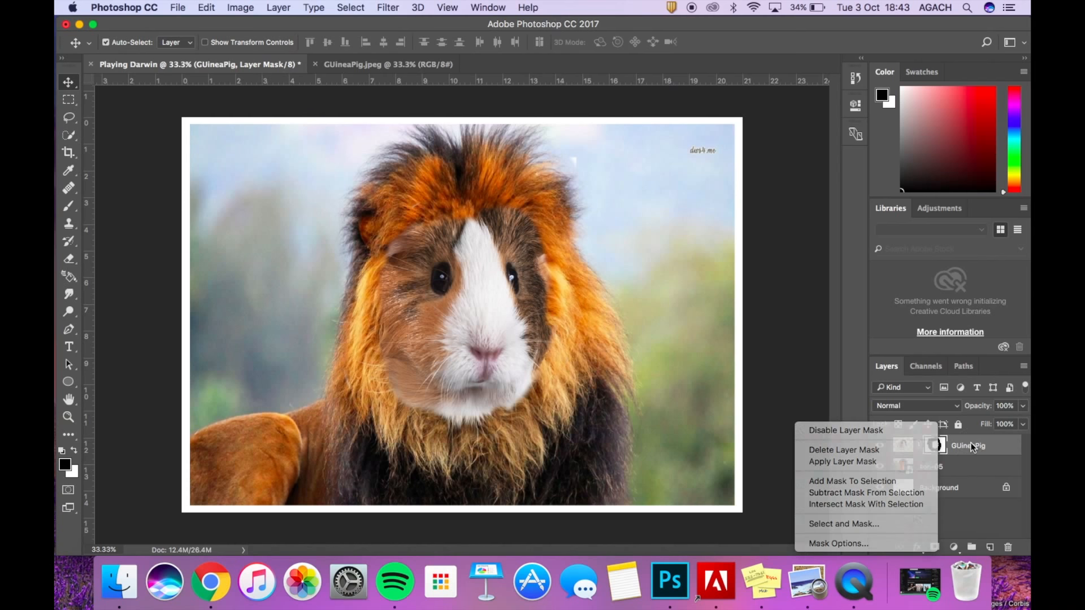
pyautogui.rightClick(935, 447)
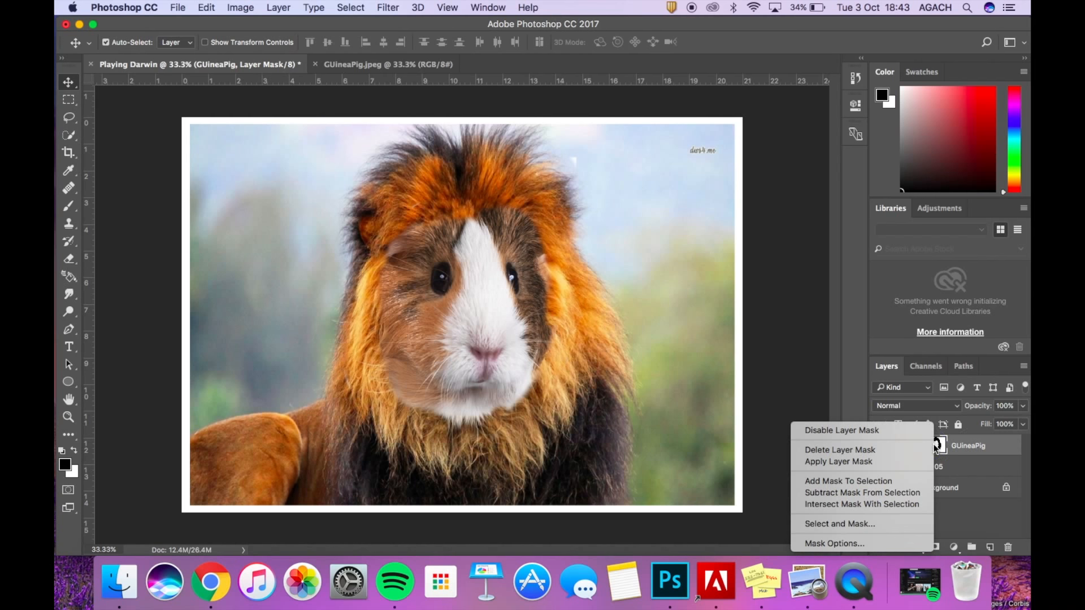
pyautogui.click(889, 481)
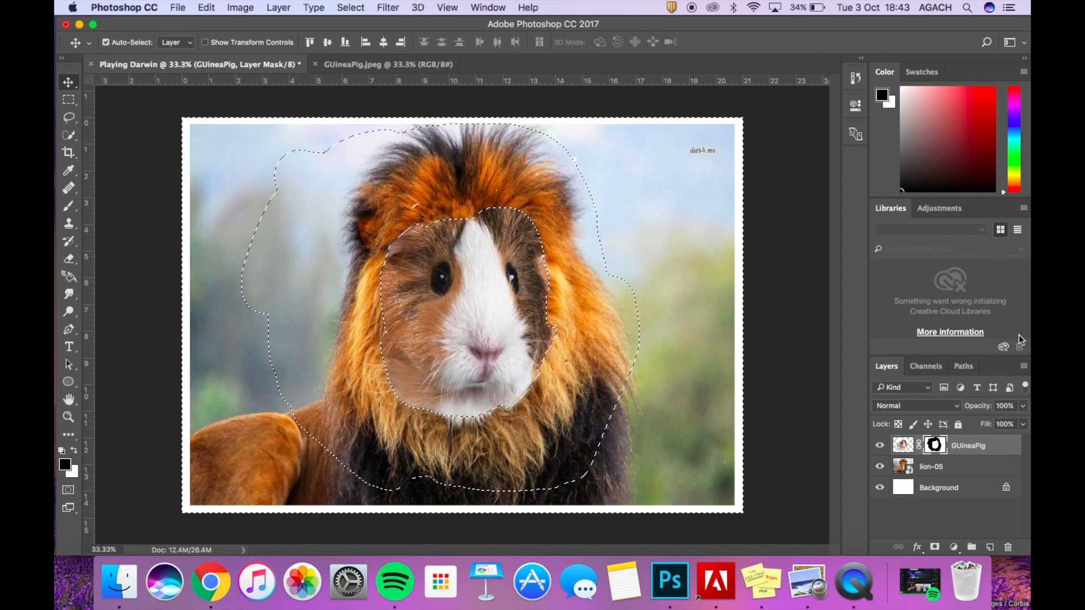
# Add a Color Balance adjustment from the selection, shifting the midtones slightly towards red and yellow.
pyautogui.click(936, 207)
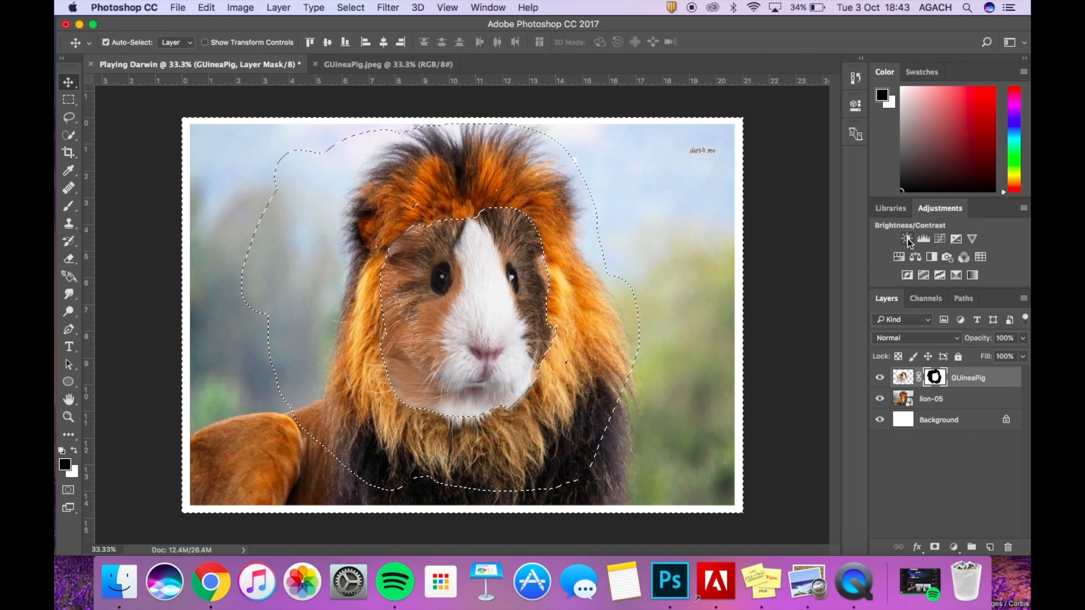
pyautogui.click(915, 257)
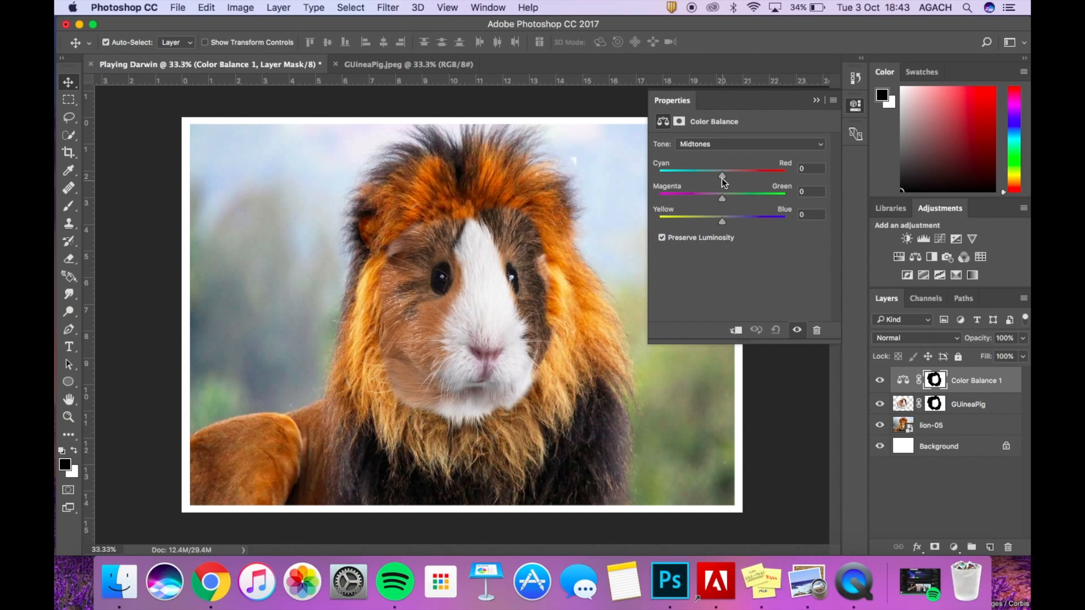
pyautogui.moveTo(721, 177); pyautogui.dragTo(739, 179)
pyautogui.moveTo(723, 225); pyautogui.dragTo(712, 225)
pyautogui.moveTo(738, 175)
pyautogui.mouseDown()
pyautogui.moveTo(765, 175)
pyautogui.moveTo(737, 176)
pyautogui.mouseUp()
pyautogui.click(816, 102)
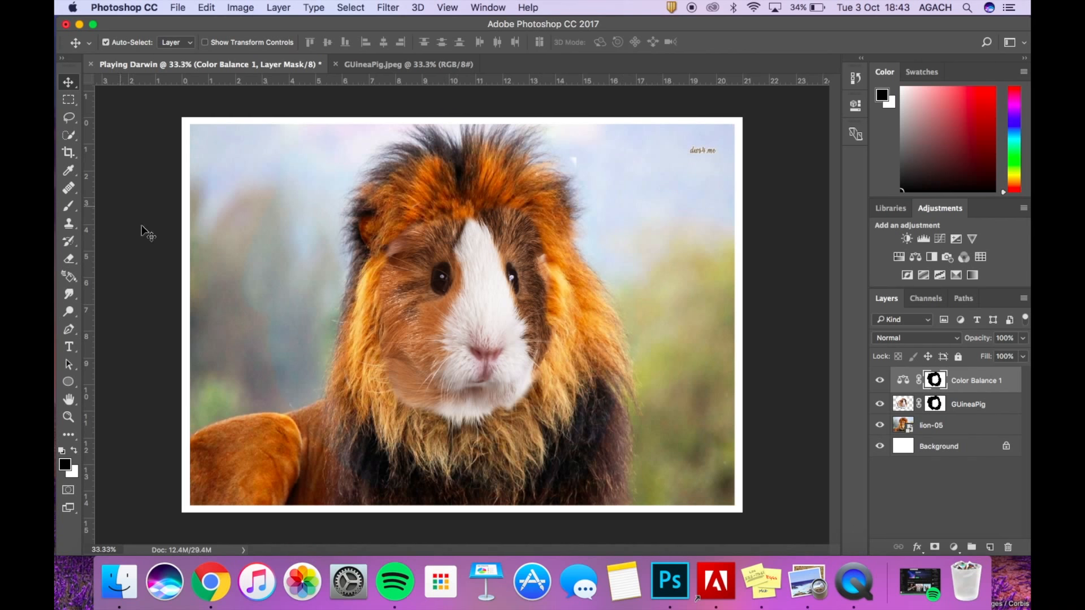
# Paint the leftover outer areas of the GUineaPig layer mask black with a 400 px brush, keeping the face unpainted.
pyautogui.click(935, 405)
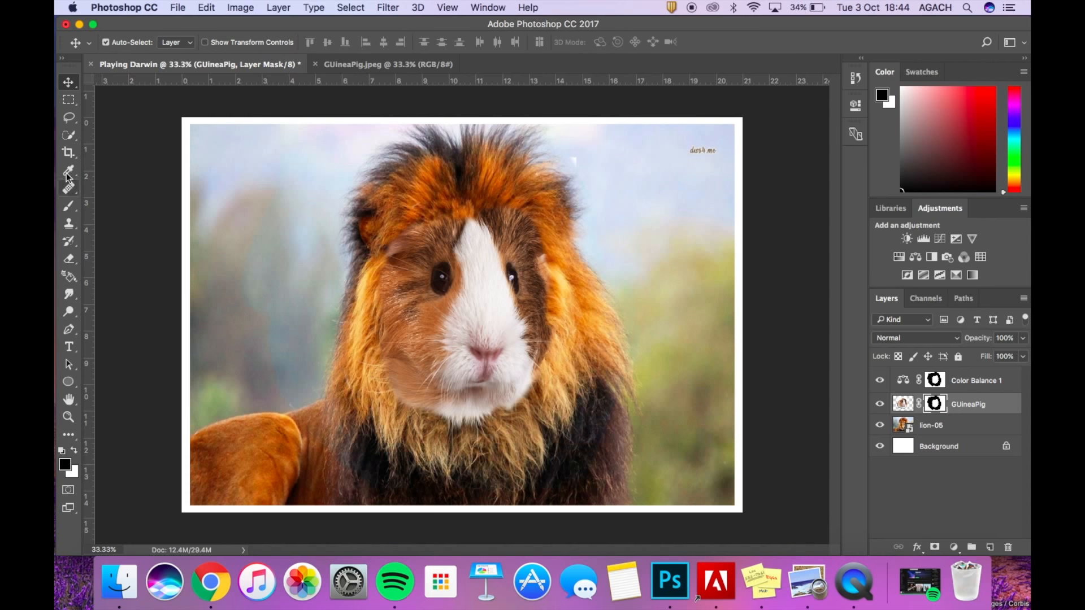
pyautogui.click(69, 206)
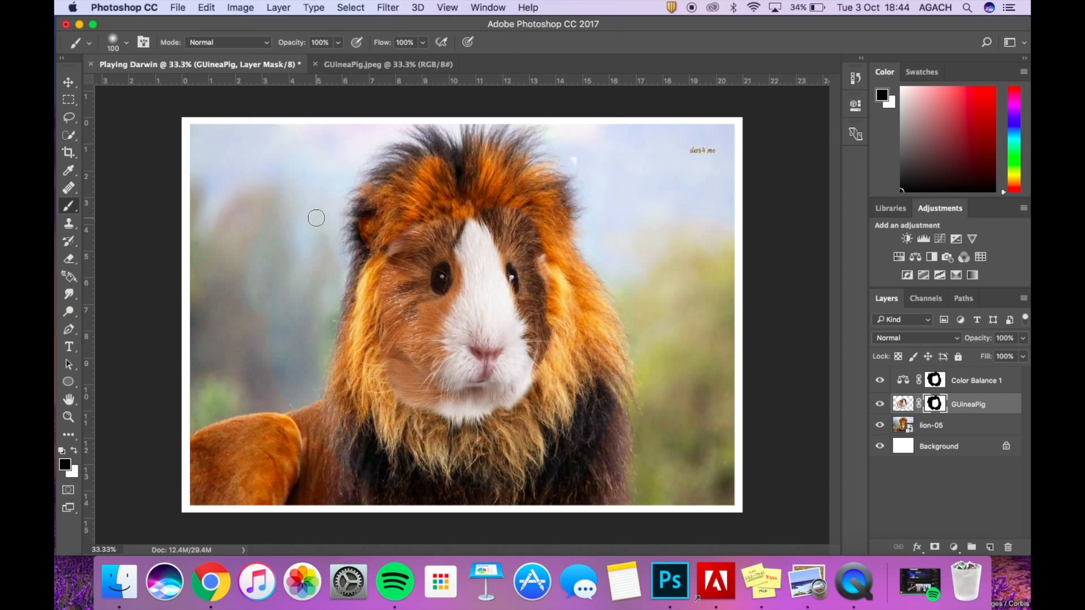
pyautogui.press(']')
pyautogui.press(']')
pyautogui.press(']')
pyautogui.press(']')
pyautogui.press(']')
pyautogui.press(']')
pyautogui.press(']')
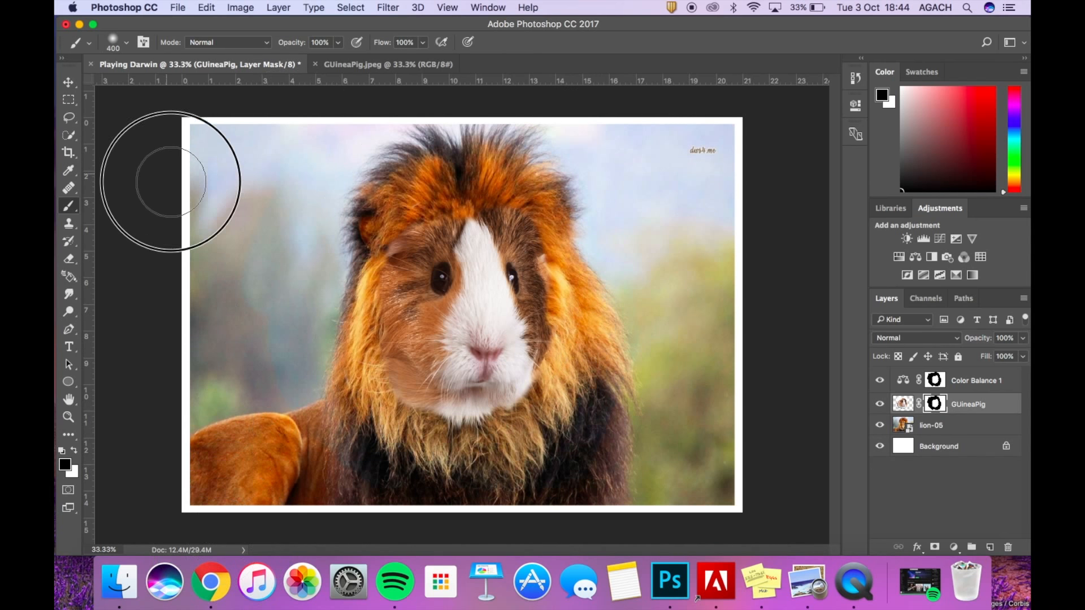
pyautogui.moveTo(171, 182)
pyautogui.mouseDown()
pyautogui.moveTo(242, 181)
pyautogui.moveTo(237, 279)
pyautogui.mouseUp()
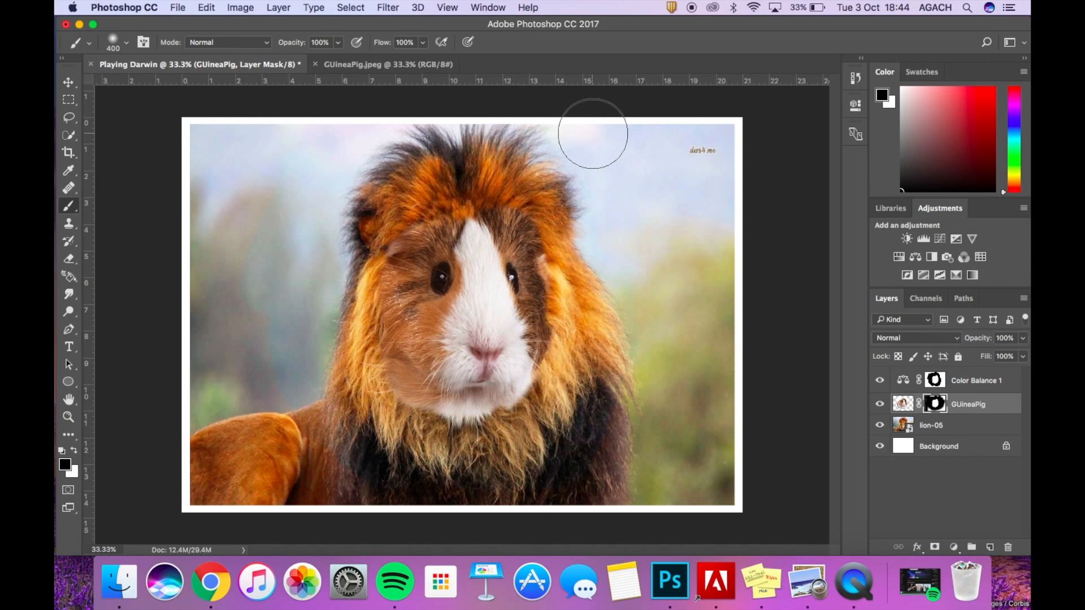
pyautogui.moveTo(592, 134)
pyautogui.mouseDown()
pyautogui.moveTo(725, 140)
pyautogui.moveTo(736, 390)
pyautogui.moveTo(720, 450)
pyautogui.moveTo(677, 470)
pyautogui.moveTo(657, 448)
pyautogui.moveTo(687, 296)
pyautogui.moveTo(647, 221)
pyautogui.moveTo(610, 479)
pyautogui.moveTo(479, 550)
pyautogui.moveTo(452, 524)
pyautogui.moveTo(449, 496)
pyautogui.moveTo(539, 475)
pyautogui.moveTo(362, 462)
pyautogui.moveTo(334, 435)
pyautogui.moveTo(281, 328)
pyautogui.moveTo(254, 213)
pyautogui.mouseUp()
pyautogui.click(713, 177)
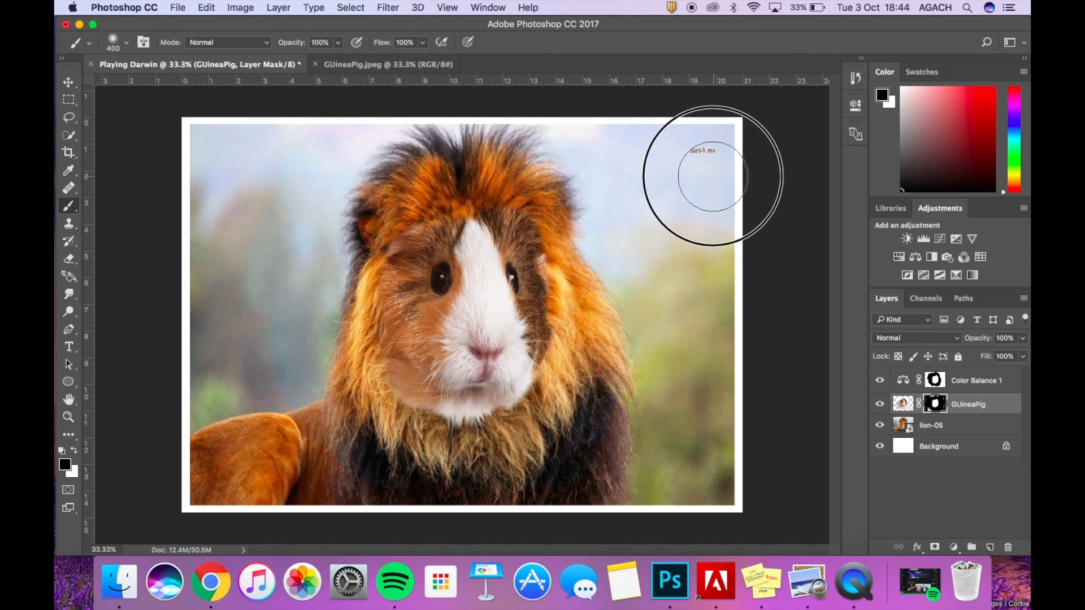
pyautogui.moveTo(712, 177)
pyautogui.mouseDown()
pyautogui.moveTo(681, 318)
pyautogui.moveTo(648, 385)
pyautogui.moveTo(566, 493)
pyautogui.moveTo(425, 506)
pyautogui.moveTo(329, 466)
pyautogui.moveTo(290, 367)
pyautogui.moveTo(284, 250)
pyautogui.moveTo(222, 212)
pyautogui.moveTo(225, 448)
pyautogui.mouseUp()
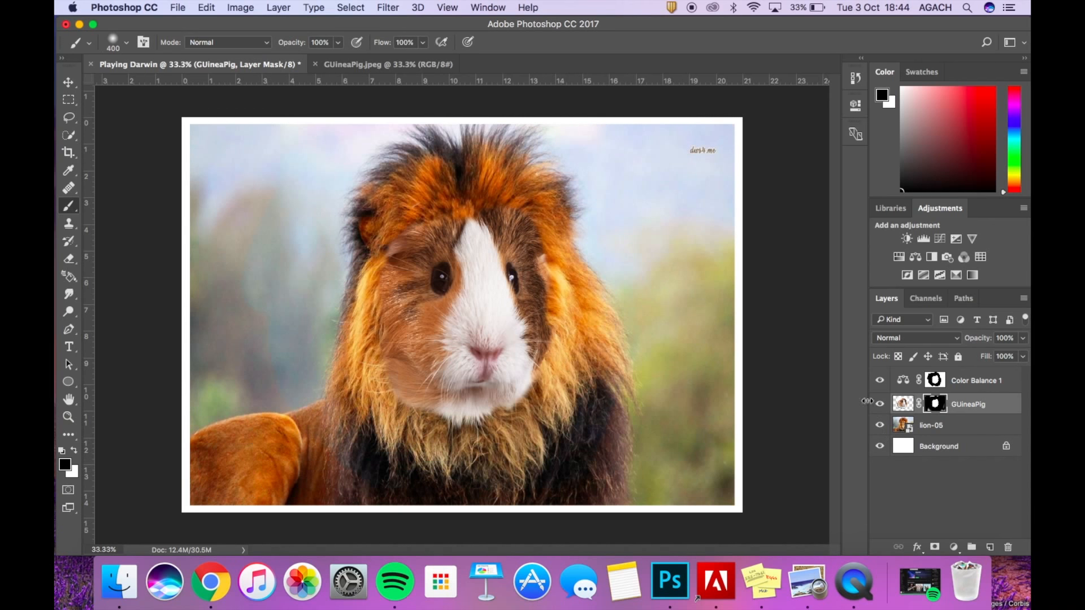
# Paint black around the face on the Color Balance 1 mask to remove the tint from the background and mane.
pyautogui.click(949, 381)
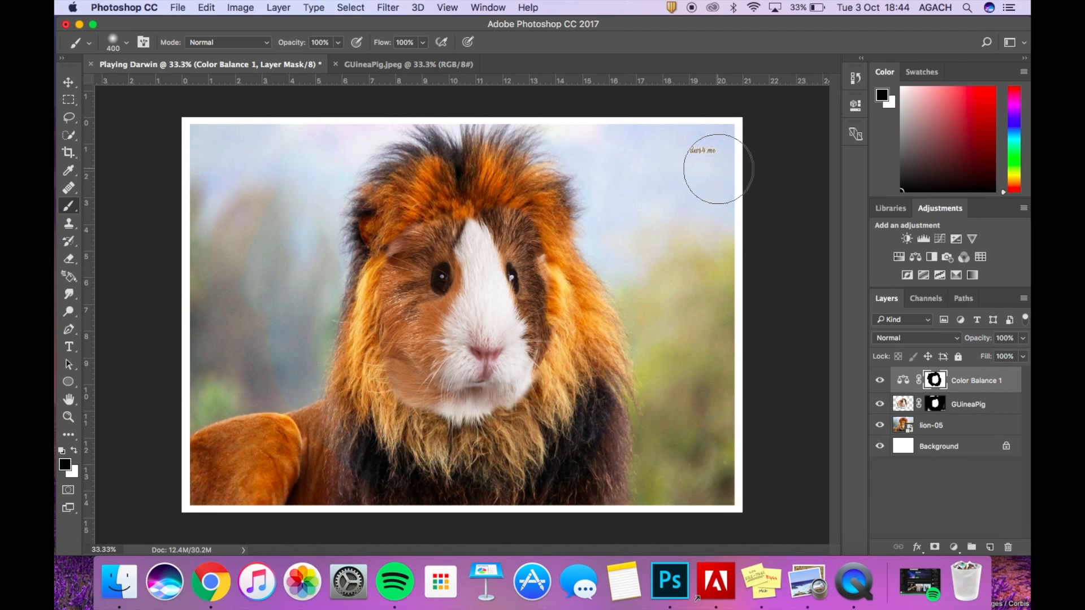
pyautogui.moveTo(717, 169)
pyautogui.mouseDown()
pyautogui.moveTo(706, 330)
pyautogui.moveTo(689, 270)
pyautogui.moveTo(726, 172)
pyautogui.moveTo(711, 299)
pyautogui.moveTo(196, 245)
pyautogui.moveTo(222, 273)
pyautogui.moveTo(218, 209)
pyautogui.moveTo(257, 180)
pyautogui.moveTo(227, 314)
pyautogui.moveTo(263, 387)
pyautogui.moveTo(331, 454)
pyautogui.moveTo(531, 459)
pyautogui.moveTo(635, 430)
pyautogui.moveTo(653, 317)
pyautogui.moveTo(603, 162)
pyautogui.moveTo(546, 136)
pyautogui.moveTo(403, 154)
pyautogui.moveTo(332, 184)
pyautogui.moveTo(417, 143)
pyautogui.moveTo(326, 209)
pyautogui.moveTo(351, 331)
pyautogui.moveTo(340, 432)
pyautogui.moveTo(373, 454)
pyautogui.moveTo(481, 452)
pyautogui.moveTo(586, 380)
pyautogui.moveTo(603, 310)
pyautogui.moveTo(589, 162)
pyautogui.moveTo(627, 322)
pyautogui.moveTo(598, 463)
pyautogui.moveTo(666, 423)
pyautogui.moveTo(665, 441)
pyautogui.moveTo(582, 459)
pyautogui.mouseUp()
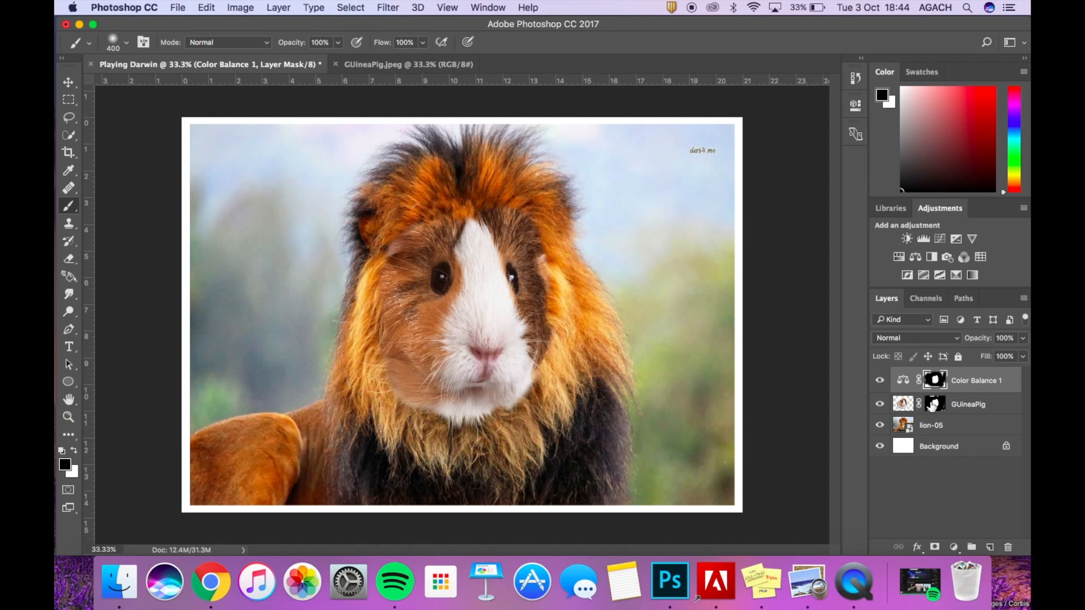
# Load the cleaned-up GUineaPig layer mask as a new selection.
pyautogui.click(933, 405)
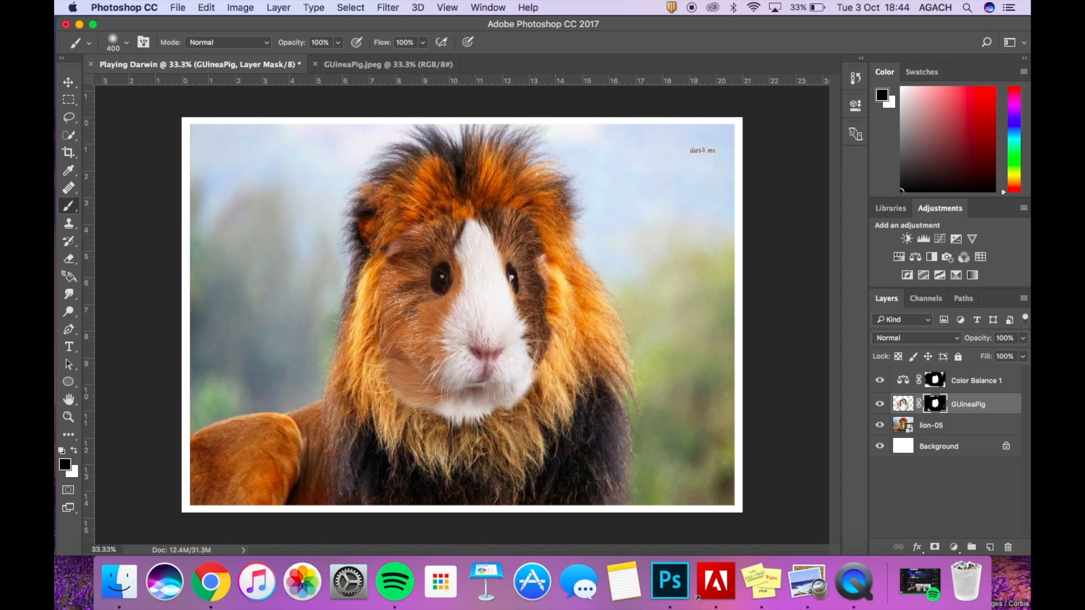
pyautogui.click(902, 404)
pyautogui.click(941, 404)
pyautogui.rightClick(941, 404)
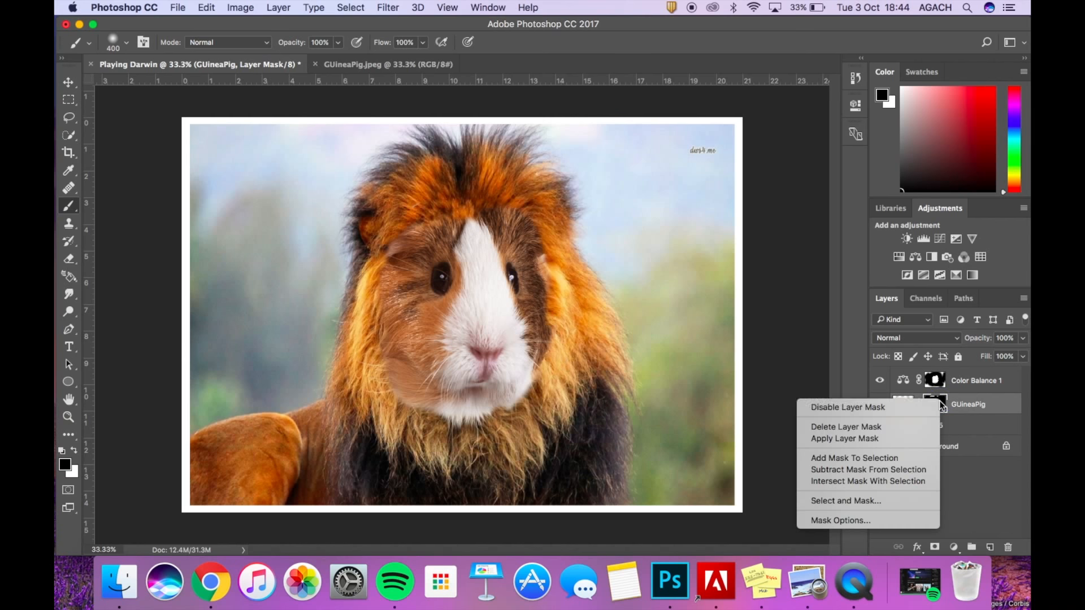
pyautogui.click(903, 459)
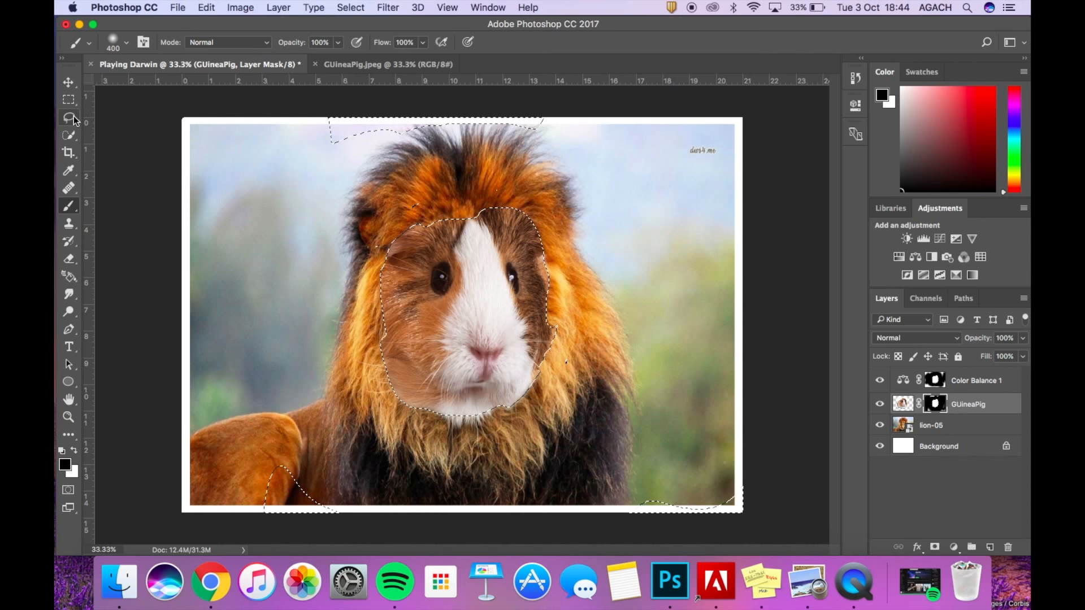
# Subtract the stray areas along the image edges from the selection with a 125 px Quick Selection brush, keeping only the face.
pyautogui.click(69, 136)
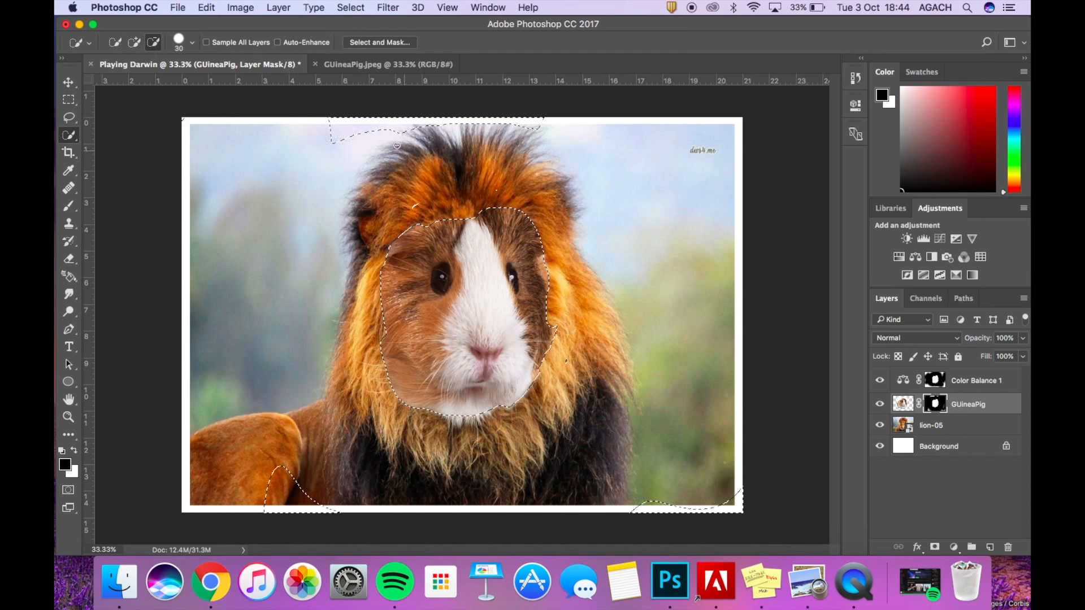
pyautogui.press(']')
pyautogui.press(']')
pyautogui.press(']')
pyautogui.press(']')
pyautogui.press(']')
pyautogui.press(']')
pyautogui.press(']')
pyautogui.press(']')
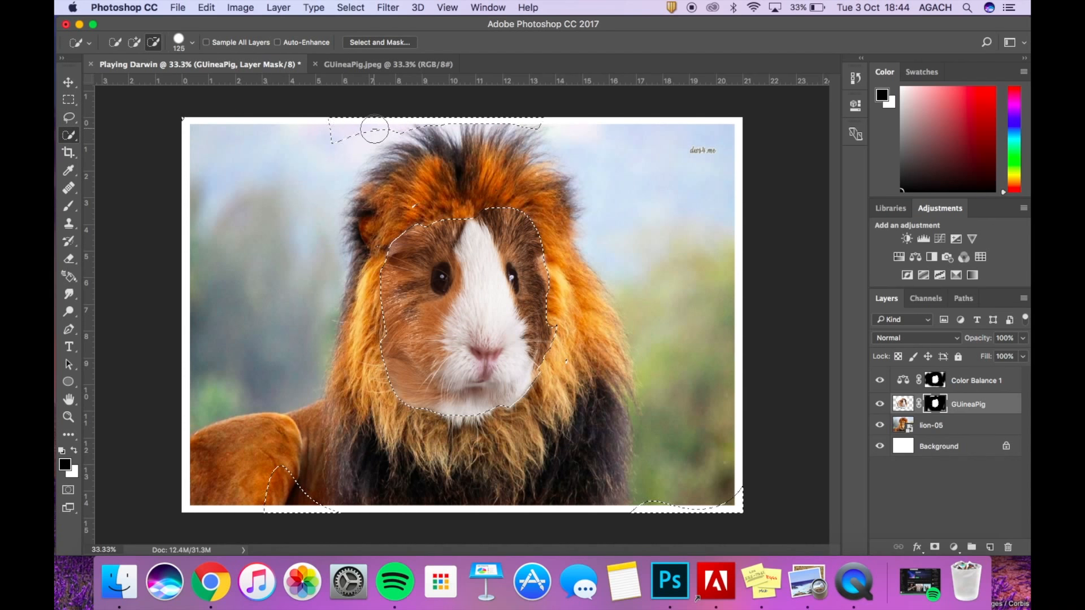
pyautogui.moveTo(365, 128)
pyautogui.mouseDown()
pyautogui.moveTo(416, 116)
pyautogui.moveTo(565, 121)
pyautogui.mouseUp()
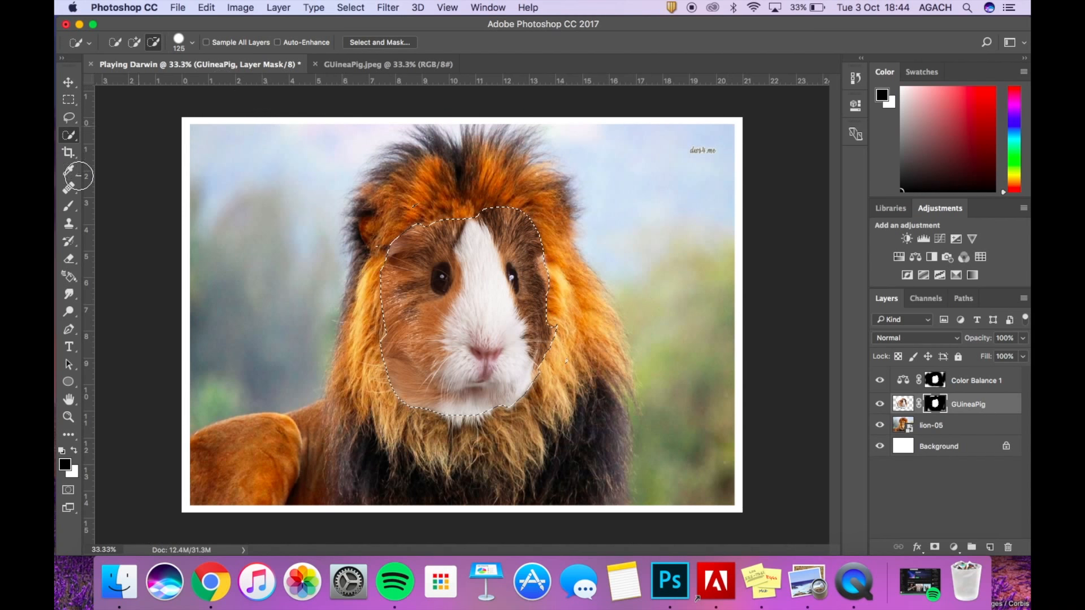
# Add a Curves adjustment layer limited to the selected guinea pig face and place two points, one in the highlights and one in the shadows.
pyautogui.click(68, 82)
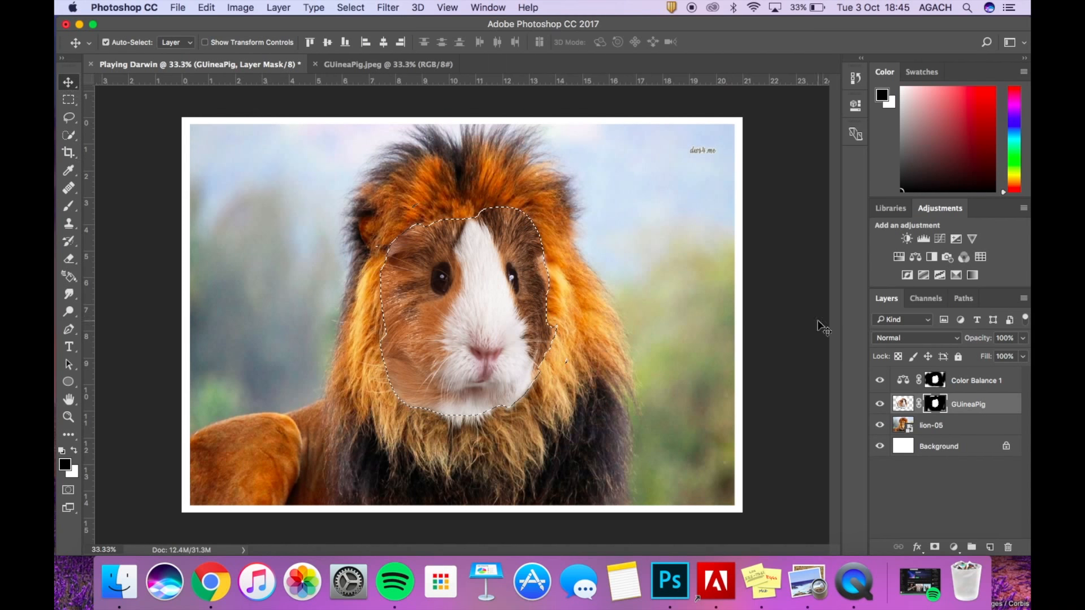
pyautogui.click(940, 239)
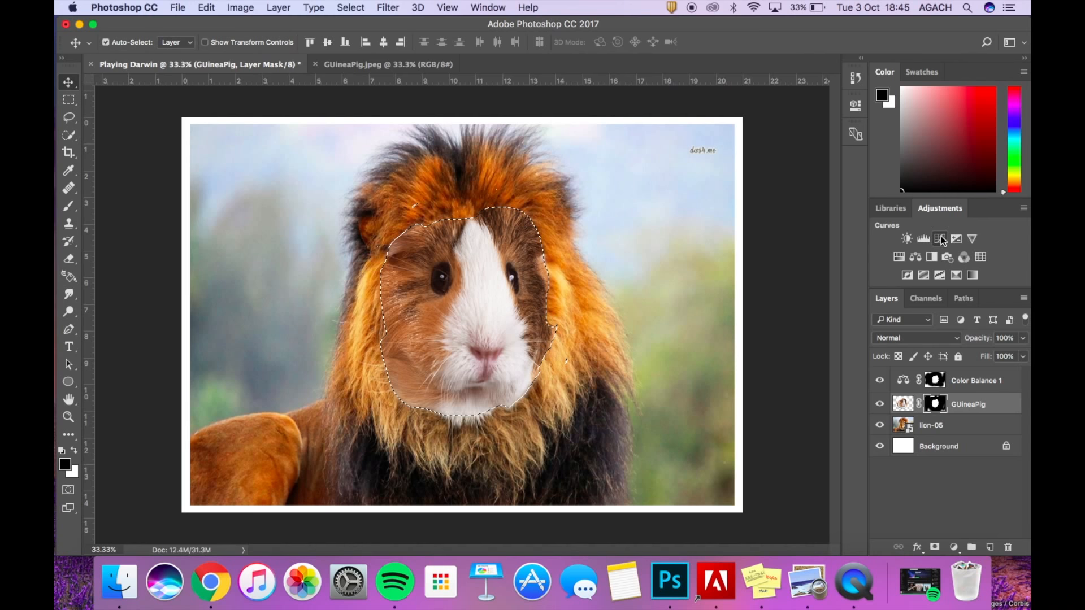
pyautogui.moveTo(791, 200)
pyautogui.mouseDown()
pyautogui.moveTo(784, 194)
pyautogui.moveTo(795, 215)
pyautogui.moveTo(791, 193)
pyautogui.moveTo(789, 205)
pyautogui.mouseUp()
pyautogui.moveTo(722, 270)
pyautogui.mouseDown()
pyautogui.moveTo(721, 260)
pyautogui.moveTo(726, 271)
pyautogui.mouseUp()
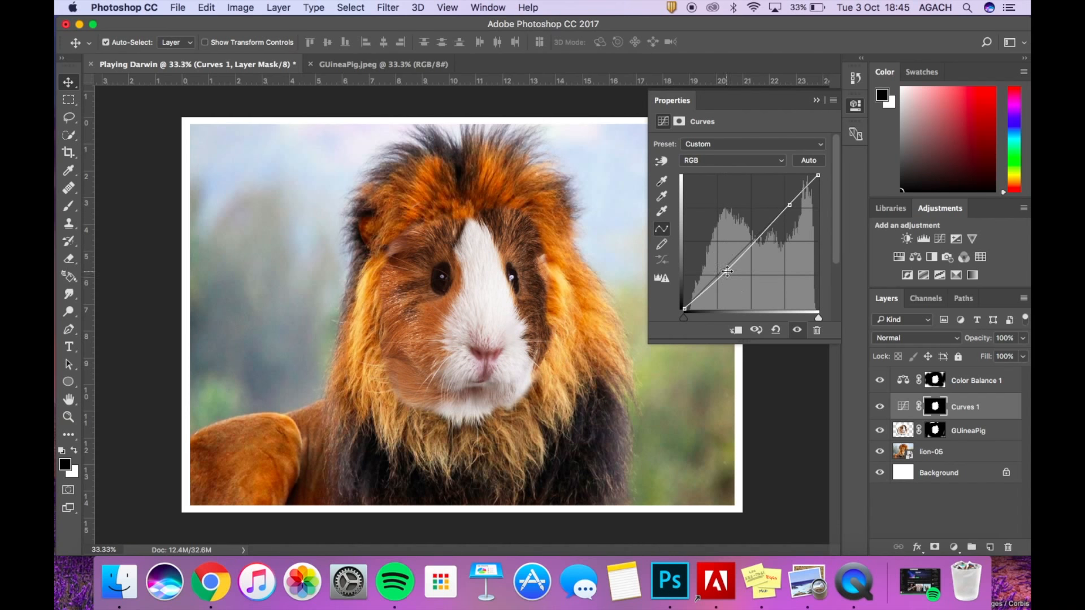
pyautogui.click(816, 102)
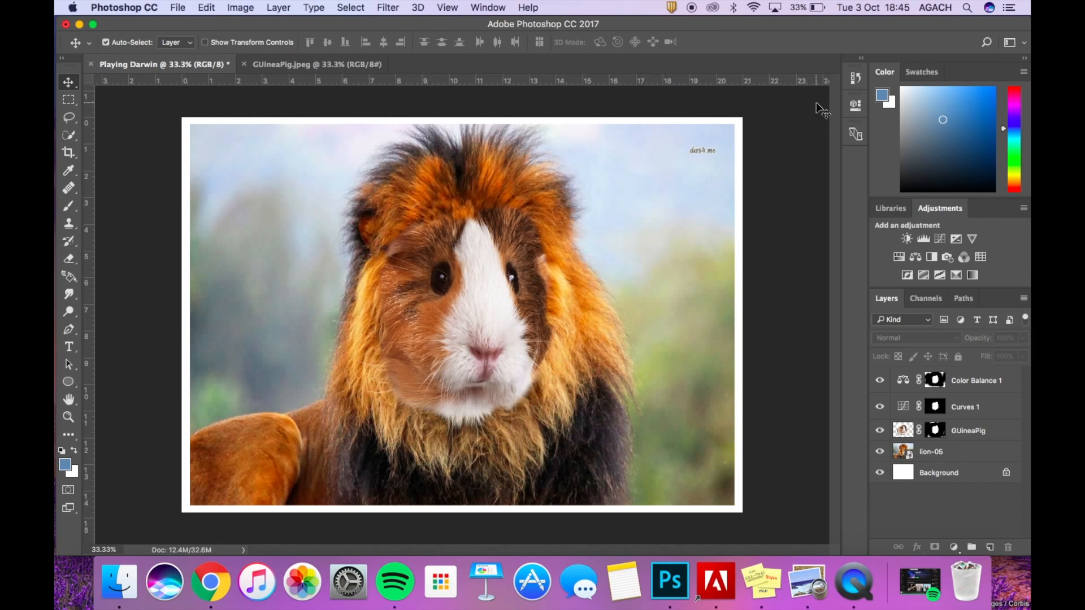
# Quick-export the composite as Playing Darwin.png into the Photoshop folder.
pyautogui.click(179, 8)
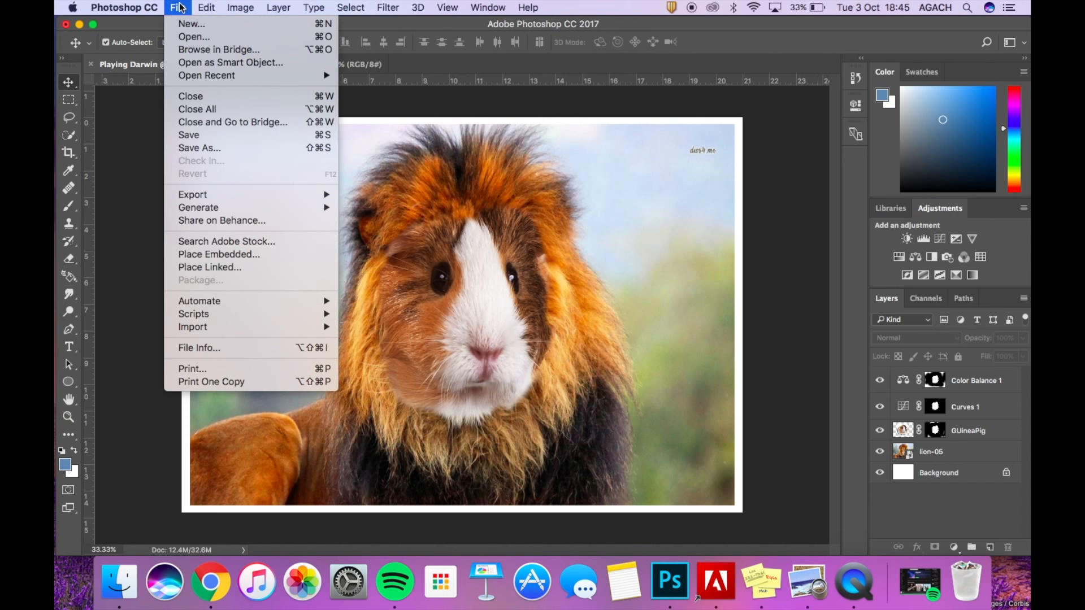
pyautogui.moveTo(239, 198)
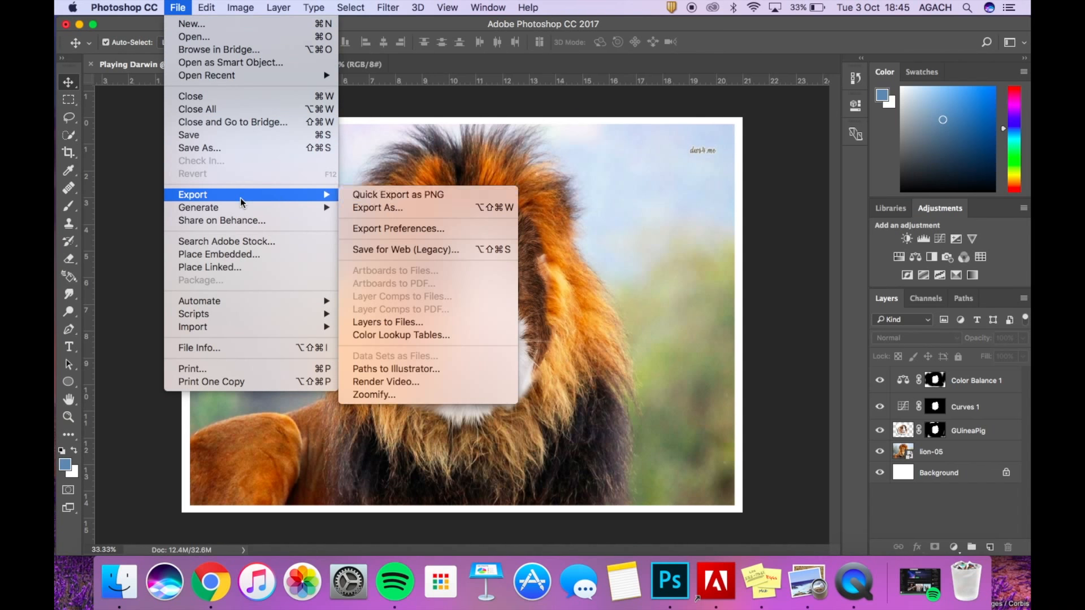
pyautogui.click(385, 194)
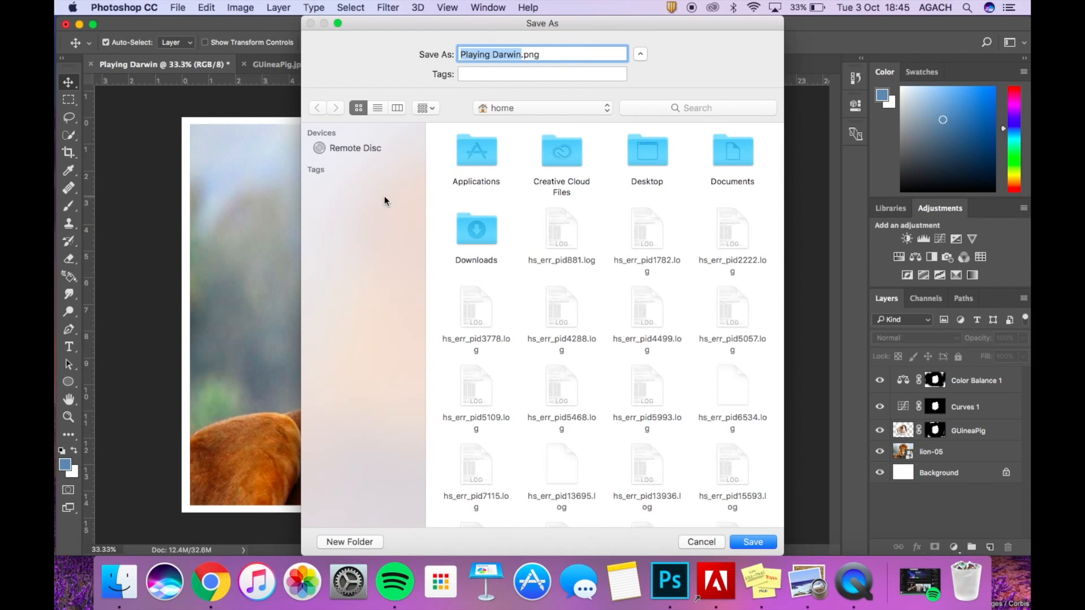
pyautogui.click(574, 109)
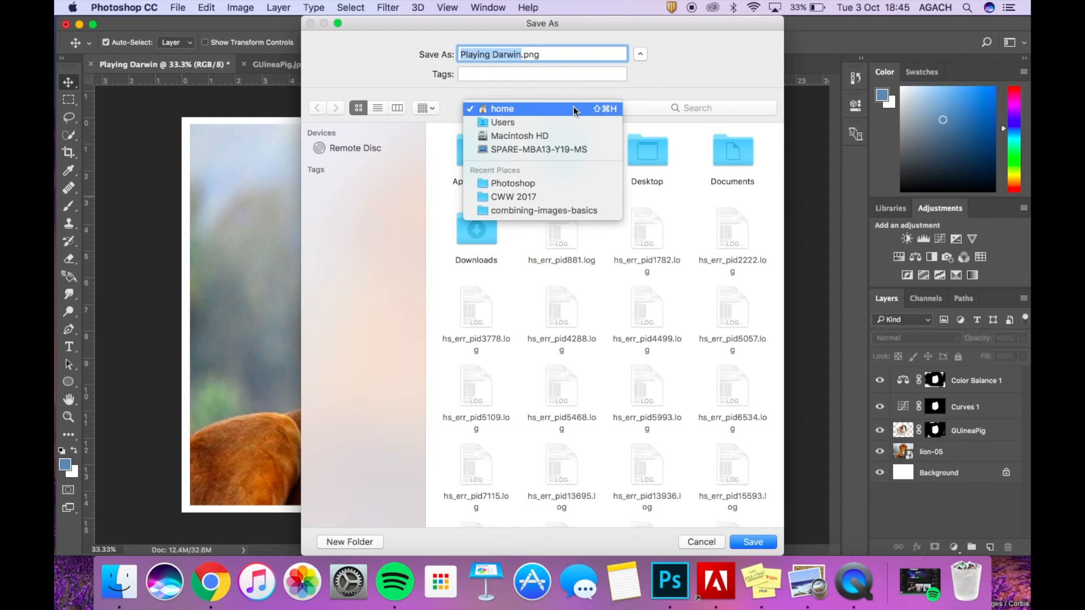
pyautogui.click(528, 184)
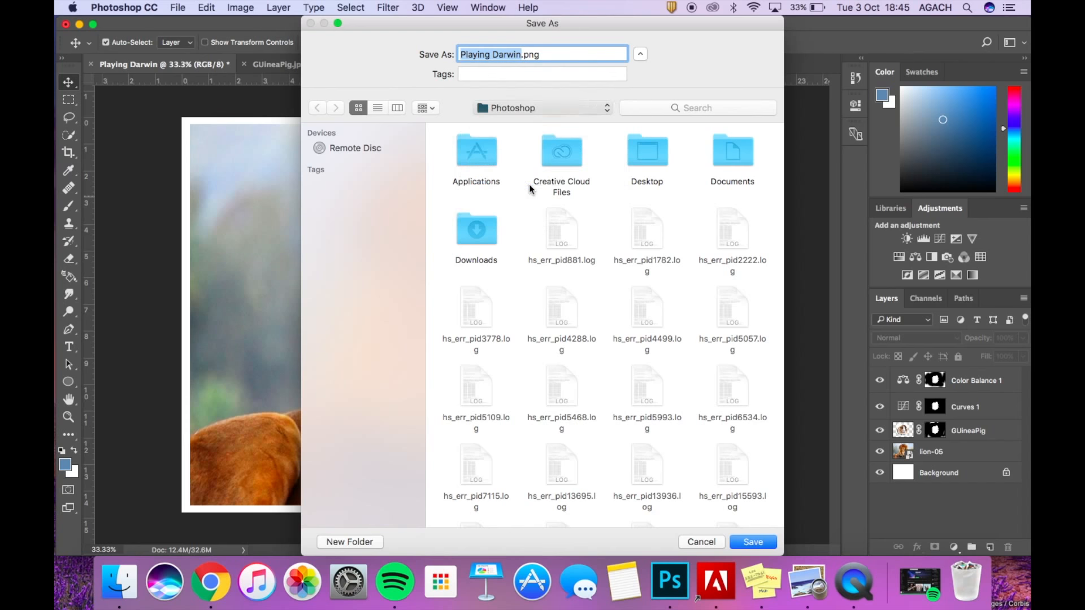
pyautogui.press('Return')
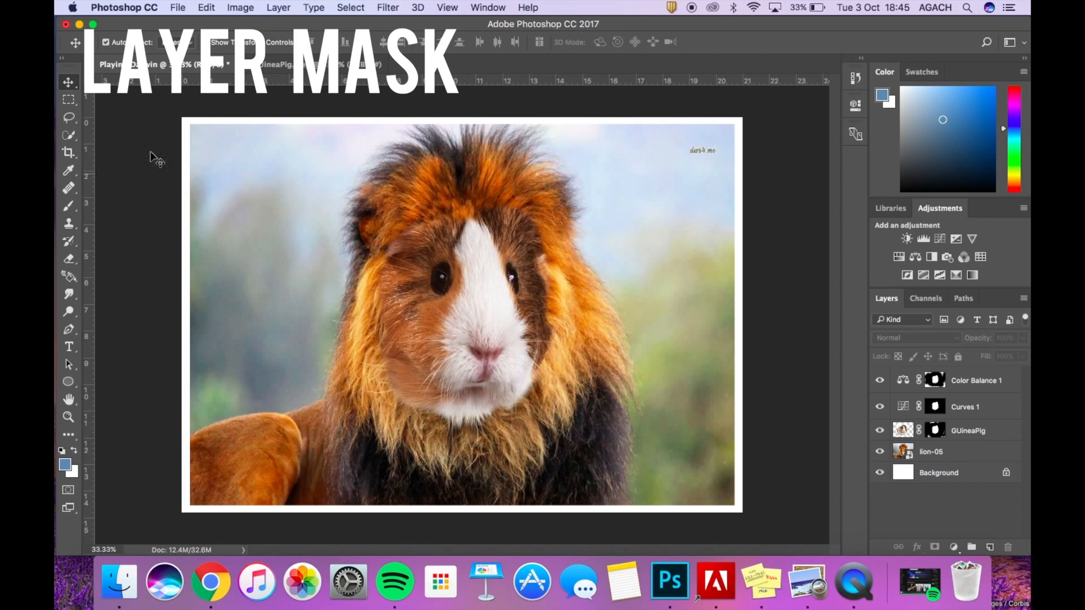
pyautogui.click(941, 387)
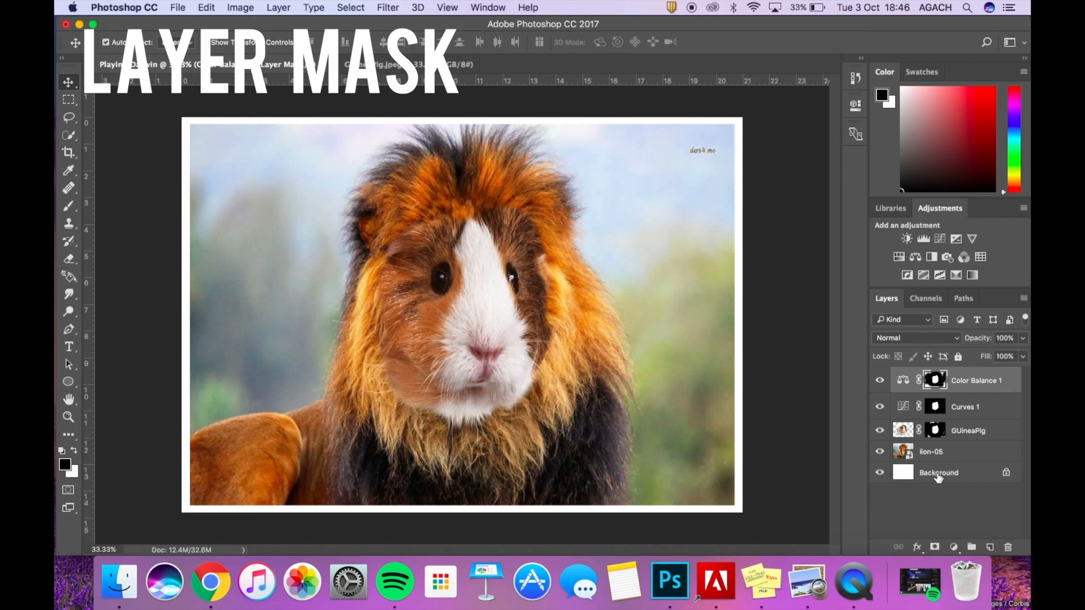
pyautogui.click(935, 407)
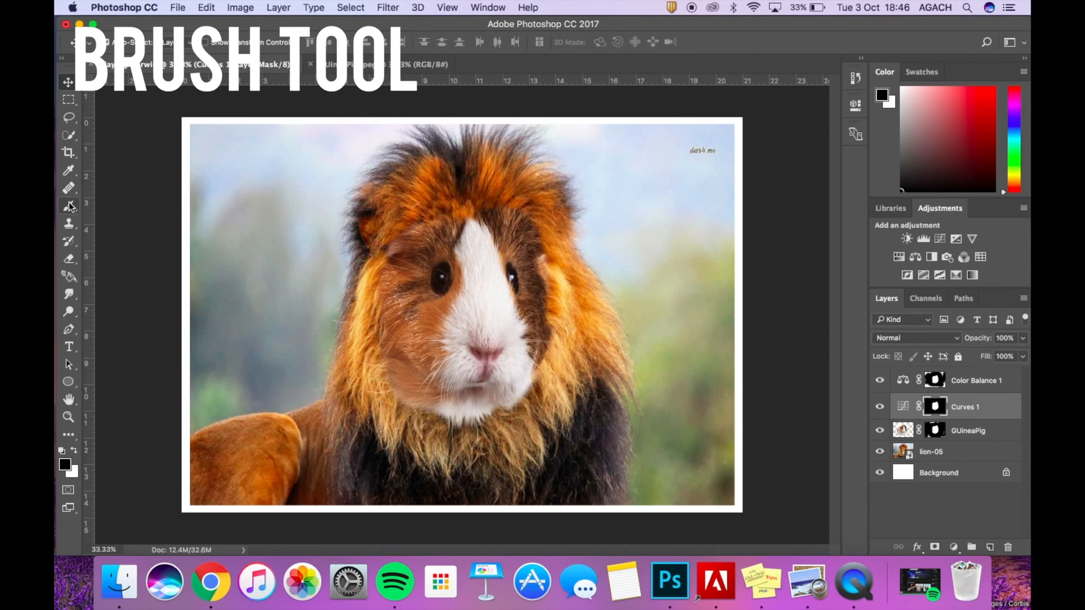
pyautogui.click(69, 207)
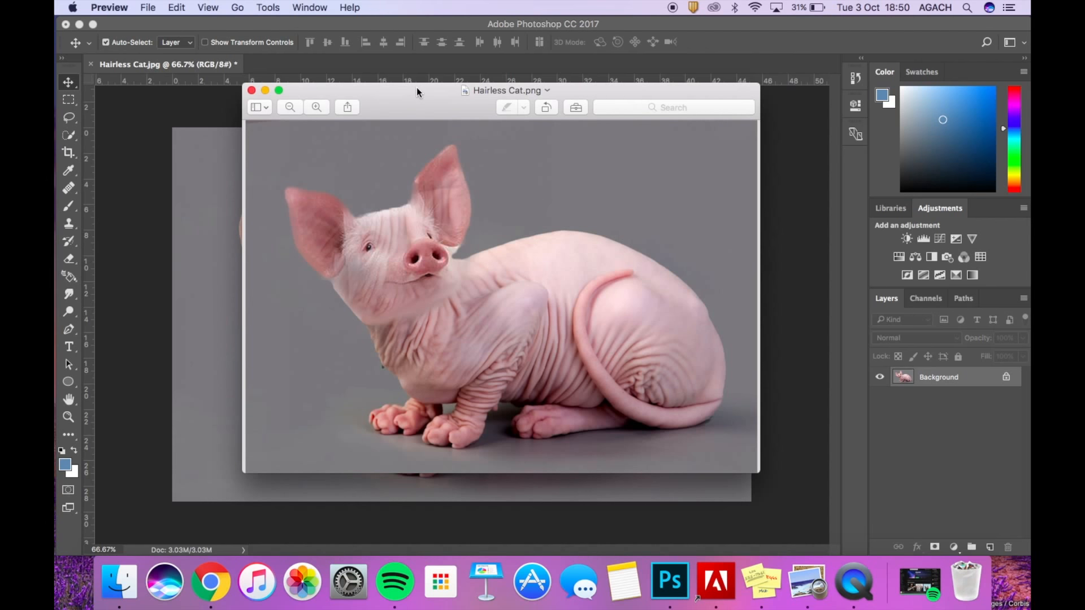
pyautogui.click(70, 224)
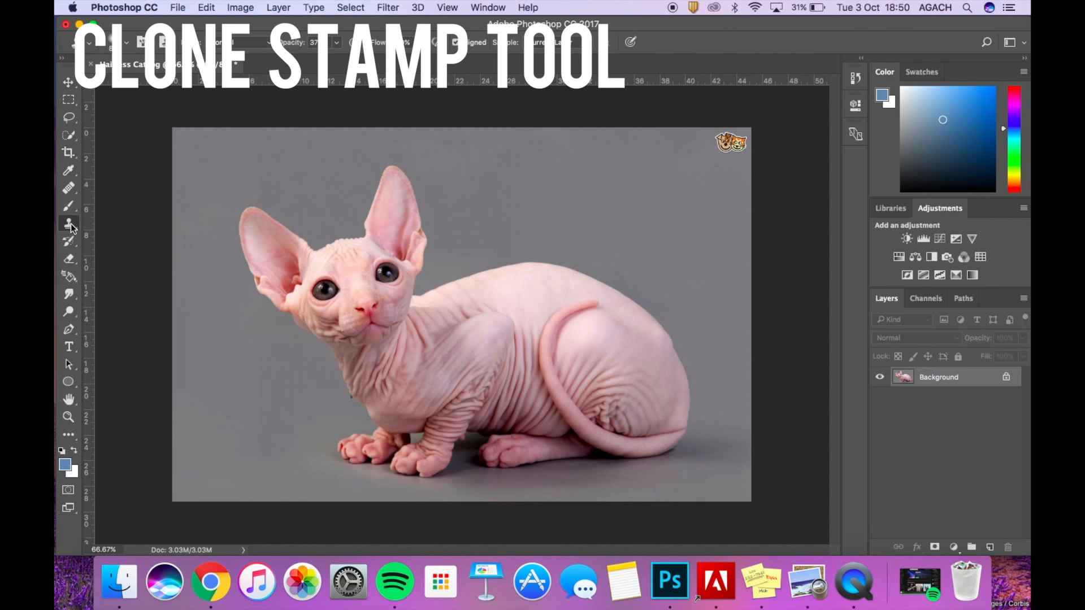
pyautogui.rightClick(68, 191)
pyautogui.click(131, 197)
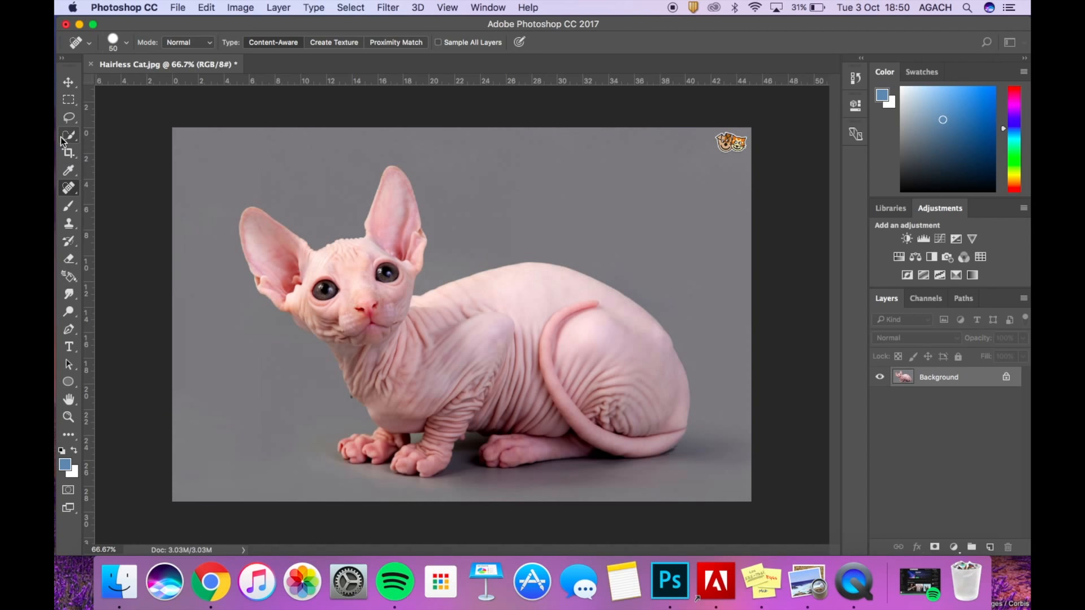
# View the Hairless Cat.png reference composite in Preview, and duplicate the Background layer of Hairless Cat.jpg in Photoshop.
pyautogui.click(815, 585)
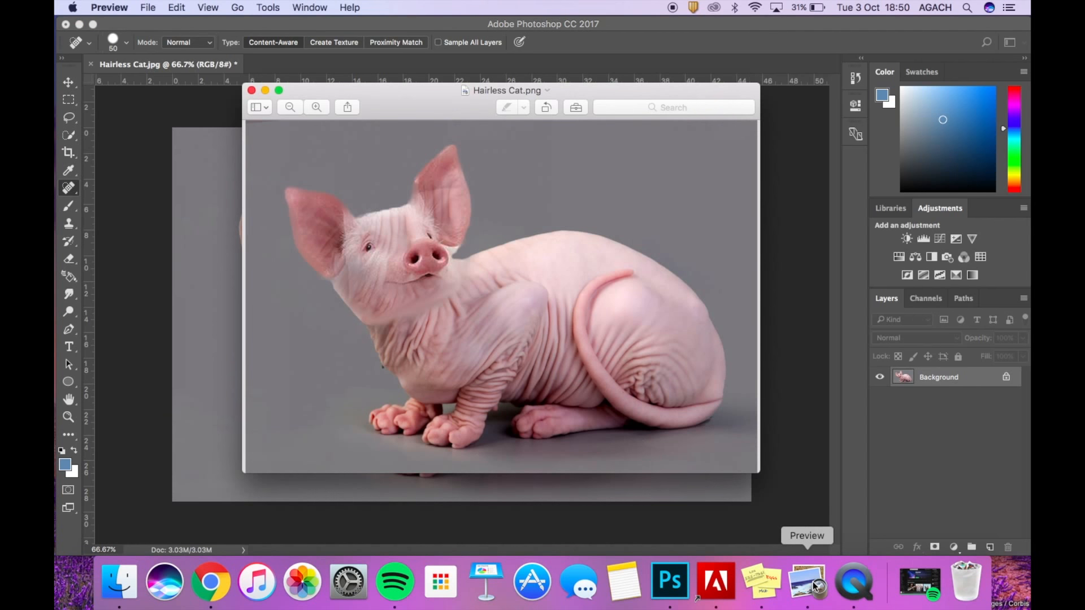
pyautogui.click(172, 233)
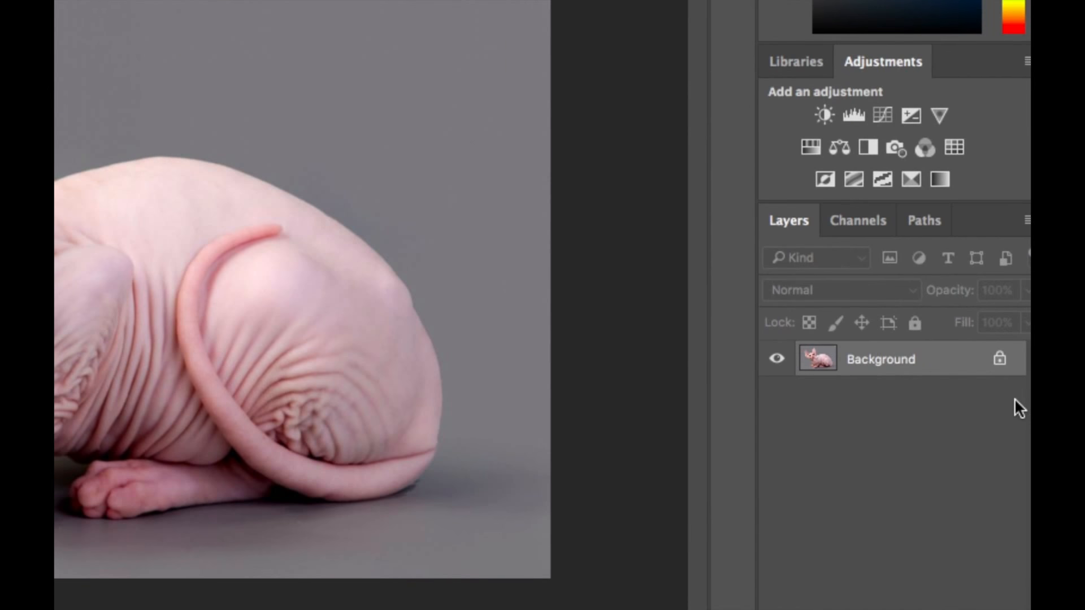
pyautogui.press('super+j')
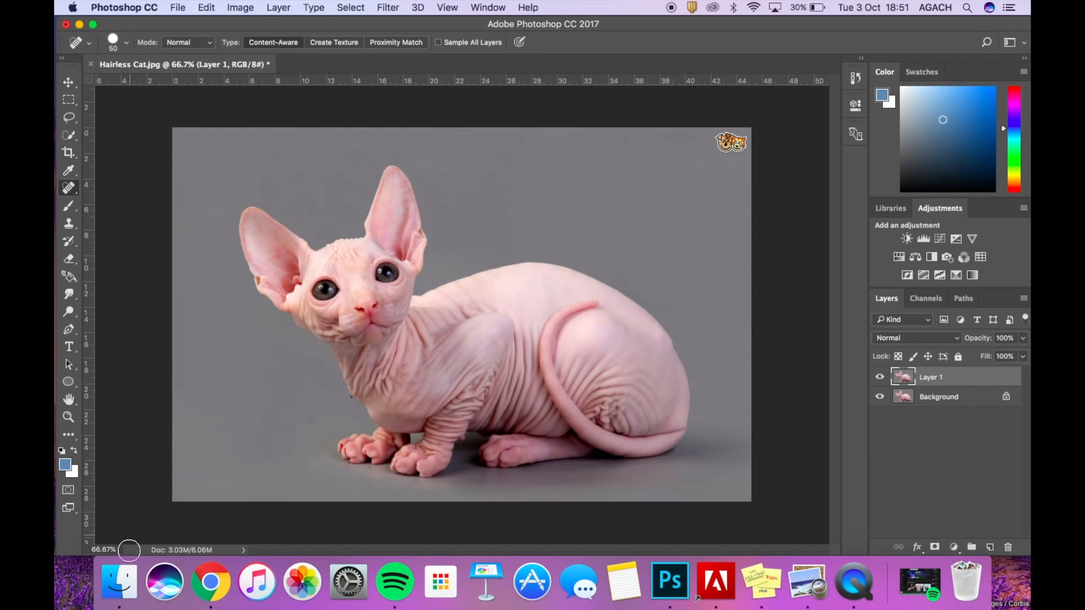
# Open Pig.jpg from the Desktop in Preview, minimise Hairless Cat.png, and compare the pig's ears and head side by side with the cat photo.
pyautogui.click(119, 582)
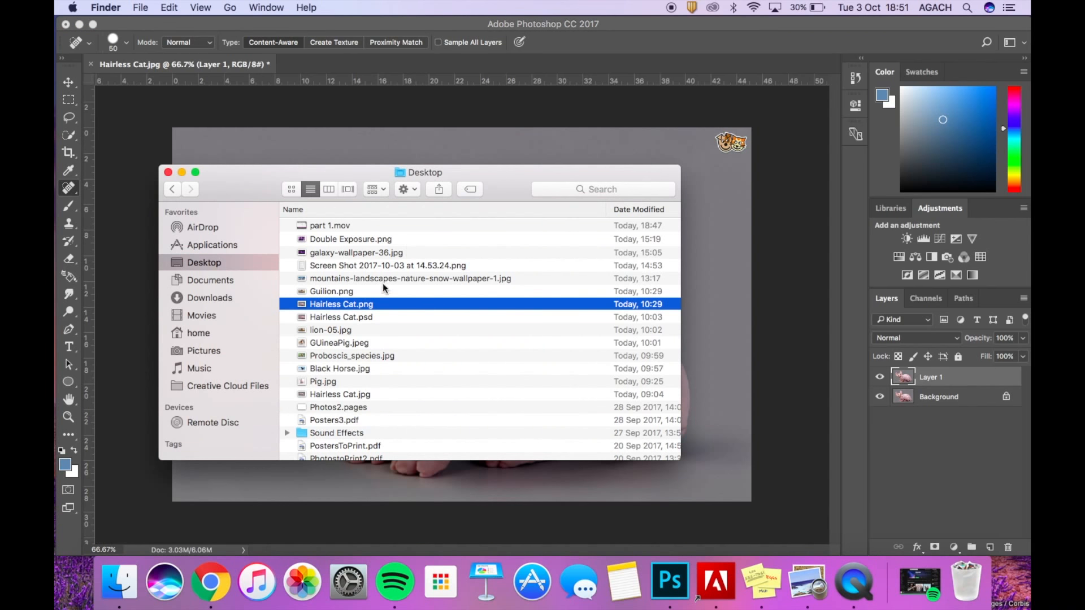
pyautogui.doubleClick(344, 381)
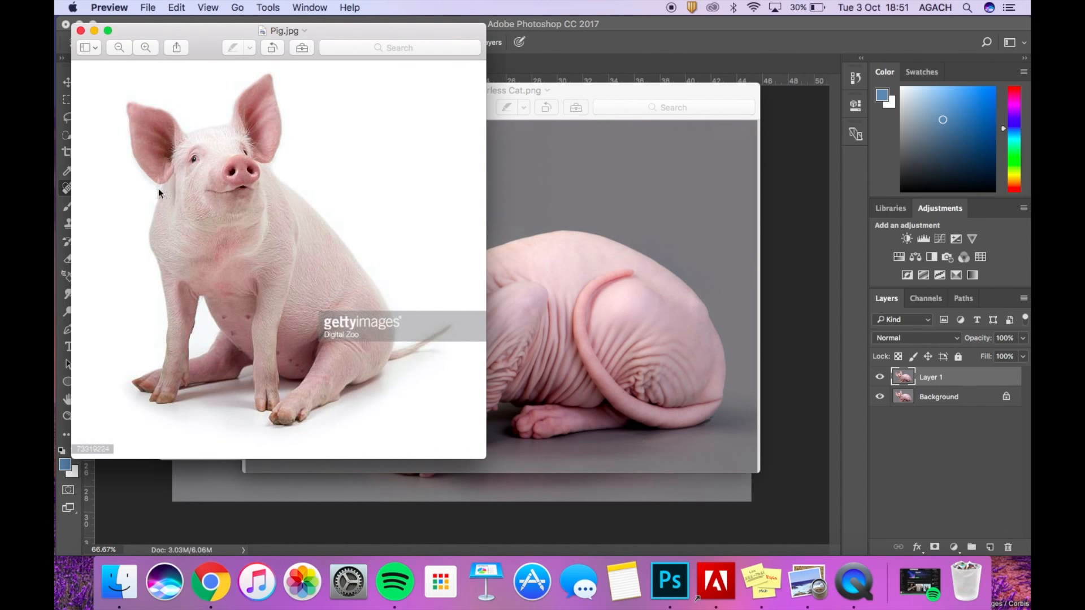
pyautogui.click(566, 91)
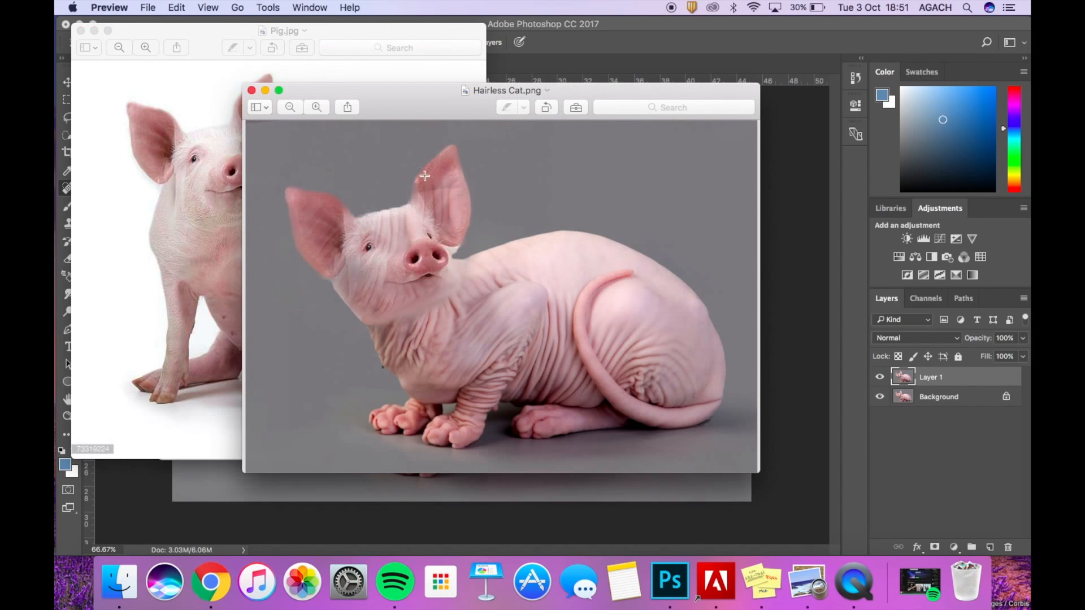
pyautogui.click(265, 90)
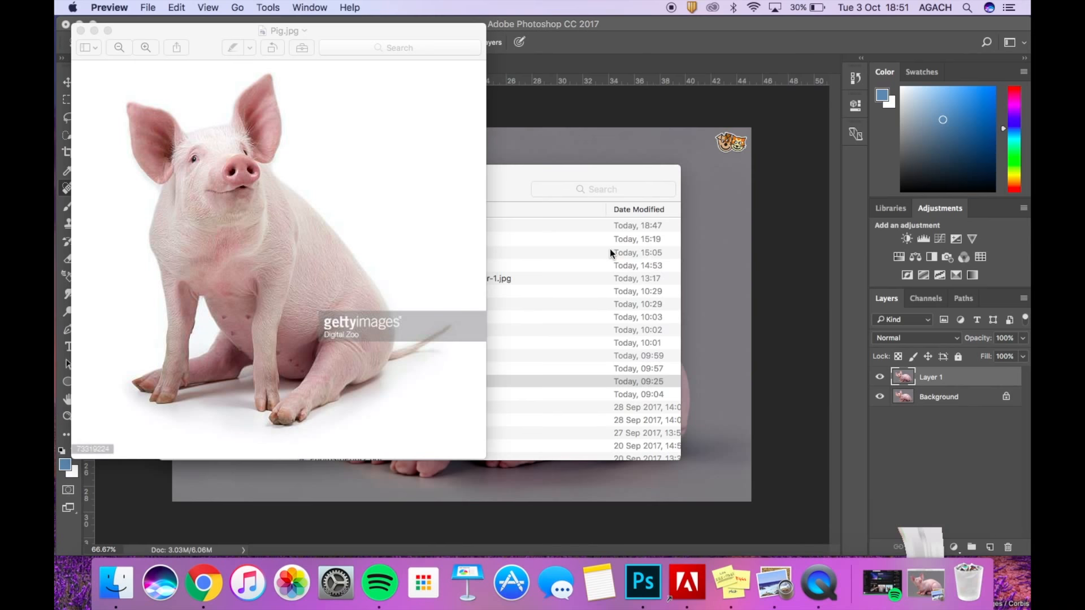
pyautogui.click(545, 152)
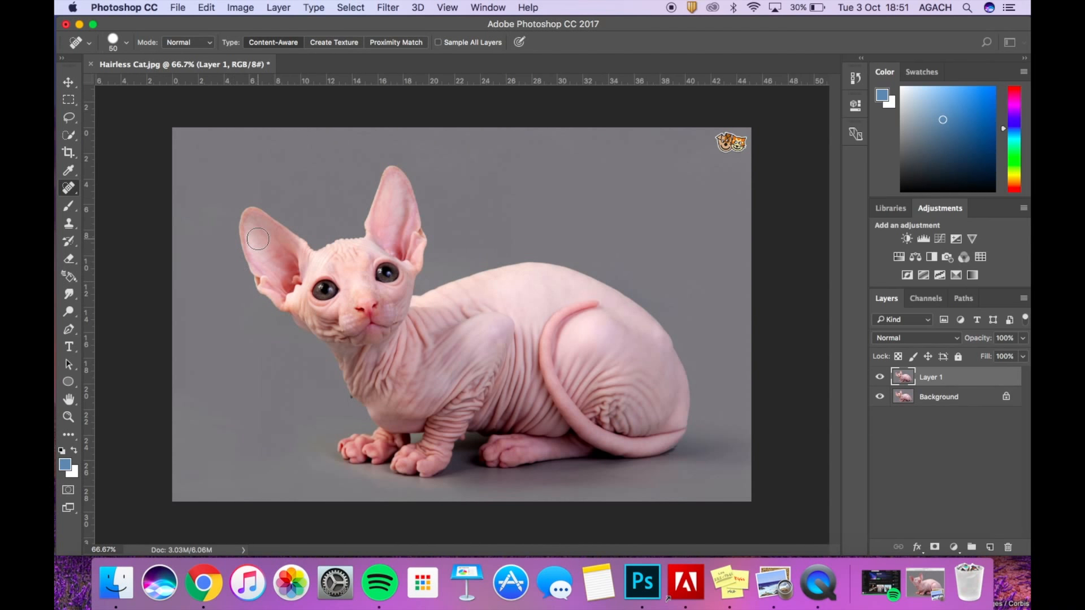
pyautogui.press('super+Tab')
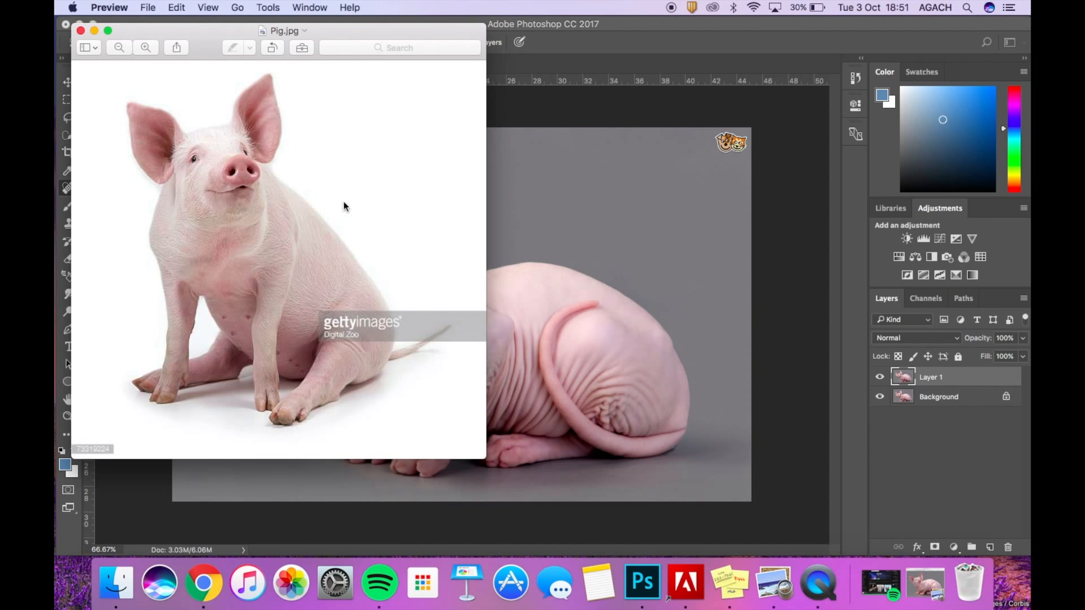
pyautogui.moveTo(323, 32); pyautogui.dragTo(731, 78)
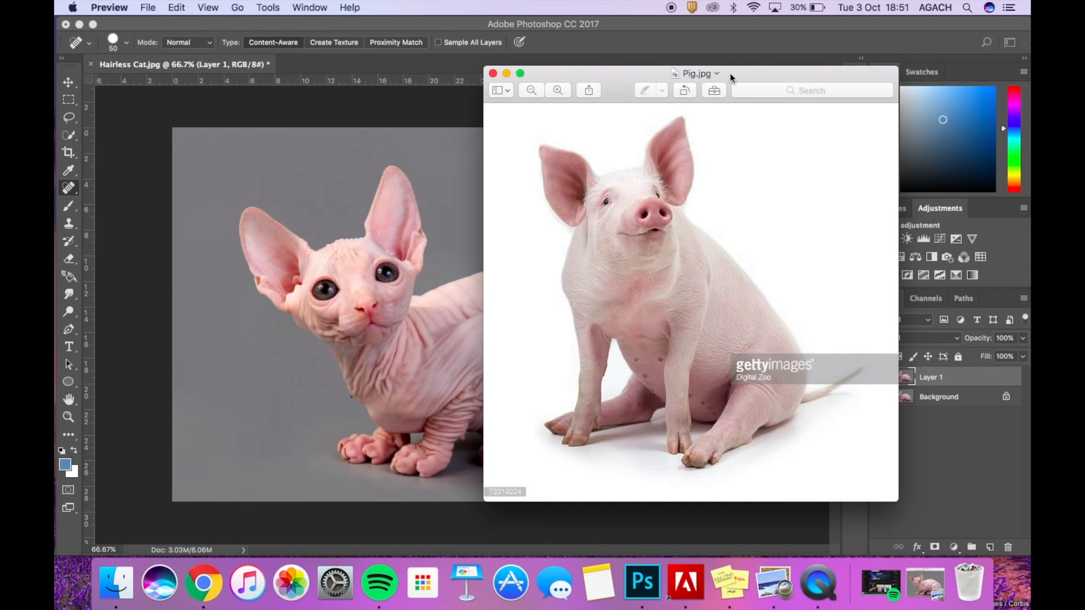
pyautogui.click(405, 178)
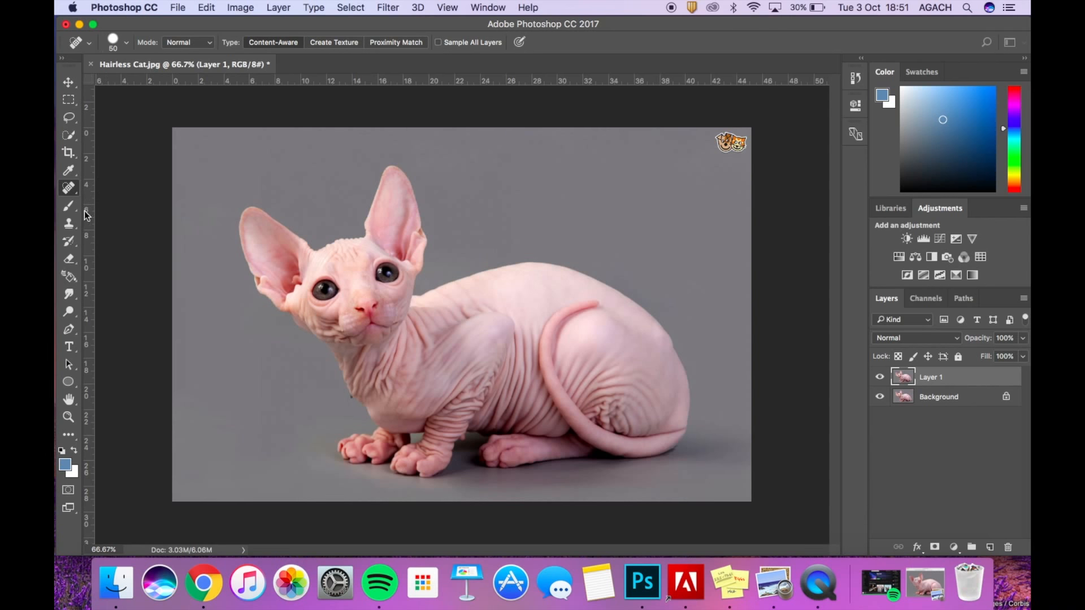
# Remove the upper parts of both cat ears on Layer 1 with the Spot Healing Brush in Content-Aware mode.
pyautogui.click(74, 187)
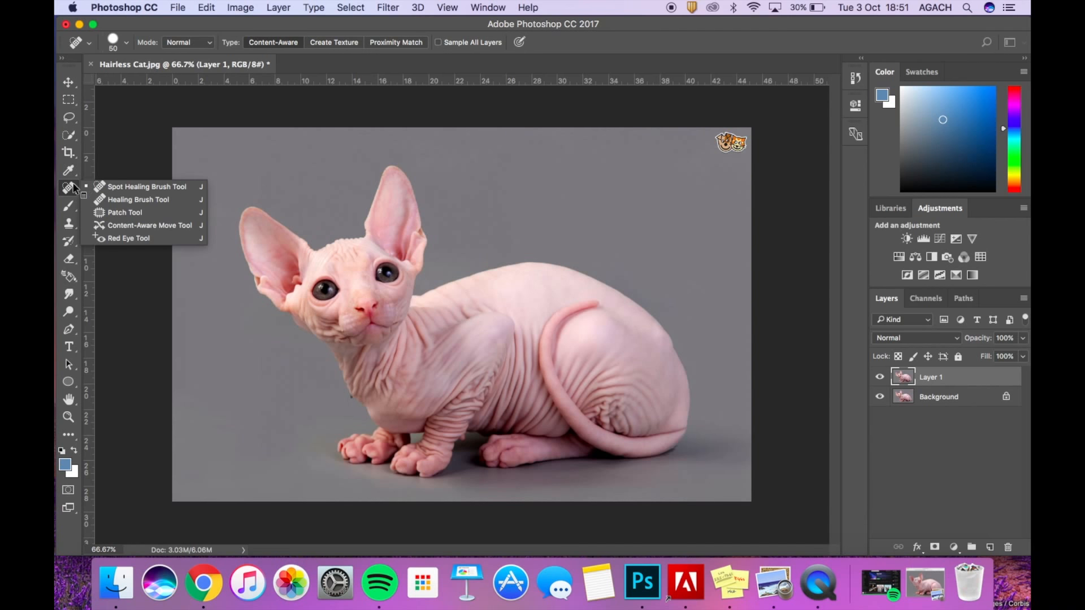
pyautogui.click(115, 184)
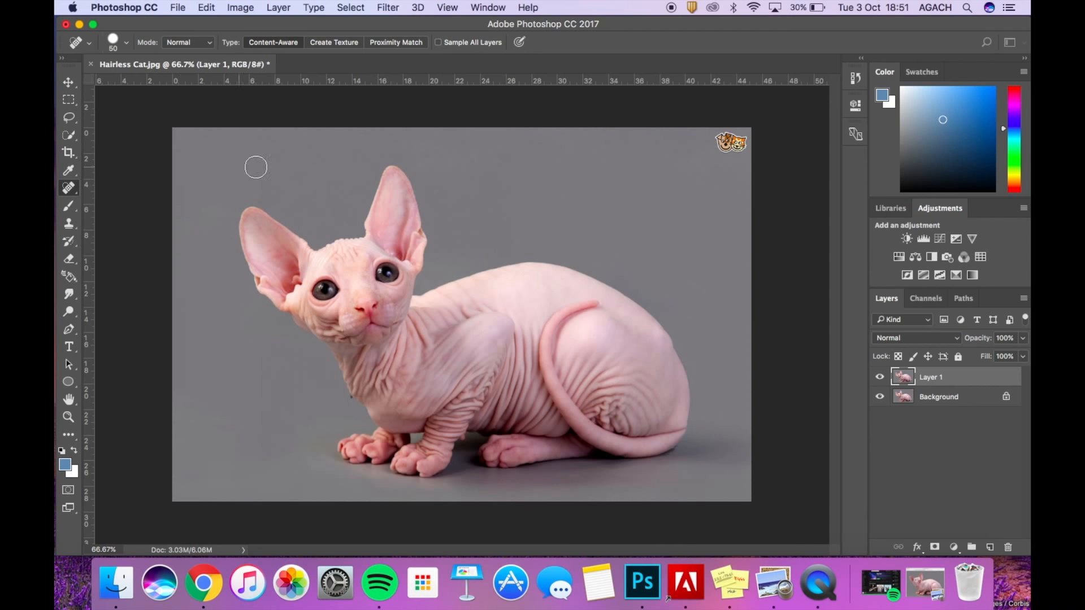
pyautogui.moveTo(376, 165)
pyautogui.mouseDown()
pyautogui.moveTo(410, 169)
pyautogui.moveTo(373, 179)
pyautogui.moveTo(408, 184)
pyautogui.moveTo(369, 182)
pyautogui.moveTo(414, 192)
pyautogui.moveTo(364, 182)
pyautogui.moveTo(418, 190)
pyautogui.moveTo(357, 187)
pyautogui.mouseUp()
pyautogui.click(408, 184)
pyautogui.moveTo(436, 190)
pyautogui.mouseDown()
pyautogui.moveTo(379, 194)
pyautogui.moveTo(422, 210)
pyautogui.moveTo(357, 215)
pyautogui.mouseUp()
pyautogui.moveTo(408, 184)
pyautogui.mouseDown()
pyautogui.moveTo(375, 189)
pyautogui.moveTo(428, 196)
pyautogui.moveTo(351, 203)
pyautogui.mouseUp()
pyautogui.moveTo(432, 217)
pyautogui.mouseDown()
pyautogui.moveTo(358, 205)
pyautogui.moveTo(408, 208)
pyautogui.moveTo(389, 188)
pyautogui.moveTo(356, 187)
pyautogui.mouseUp()
pyautogui.moveTo(249, 194)
pyautogui.mouseDown()
pyautogui.moveTo(240, 232)
pyautogui.moveTo(261, 252)
pyautogui.moveTo(283, 232)
pyautogui.moveTo(248, 283)
pyautogui.mouseUp()
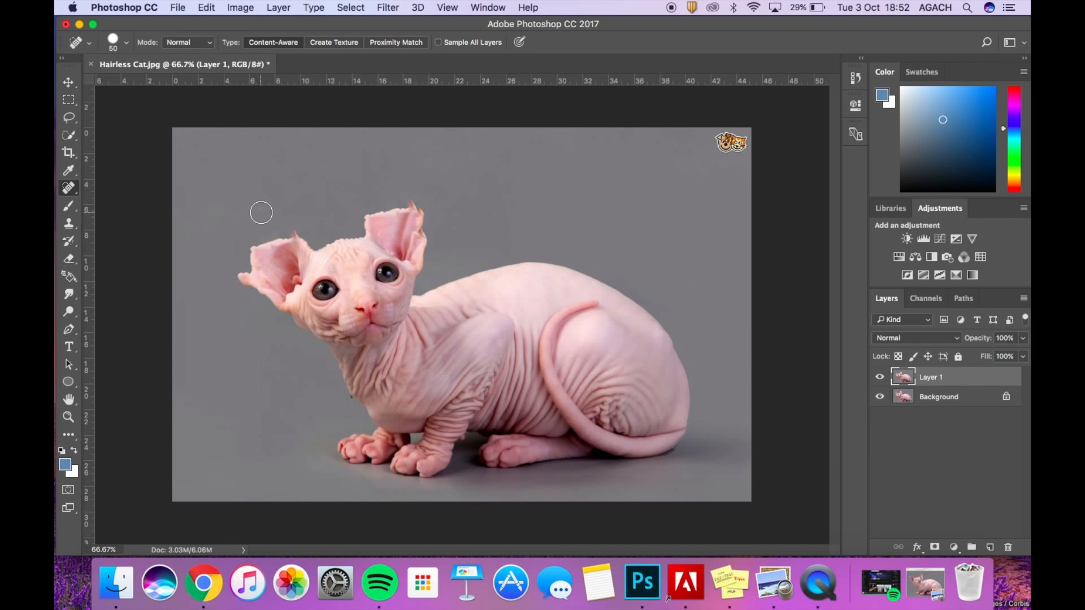
pyautogui.moveTo(262, 211)
pyautogui.mouseDown()
pyautogui.moveTo(239, 235)
pyautogui.moveTo(244, 283)
pyautogui.mouseUp()
pyautogui.moveTo(267, 243); pyautogui.dragTo(270, 240)
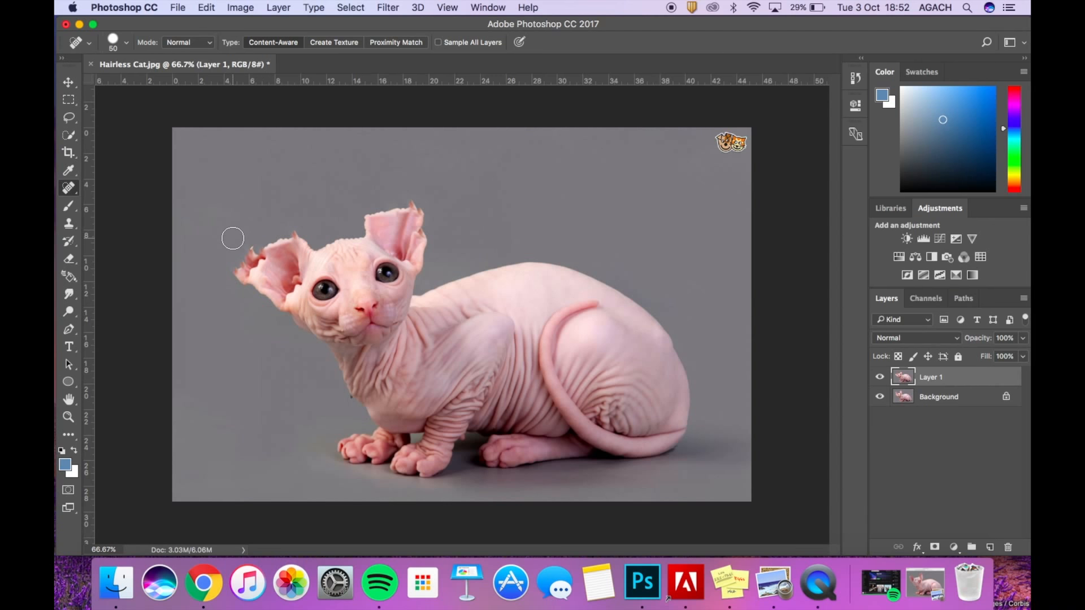
# Paint over the remaining ears and head edge on Layer 1 with a 125 px brush in the sampled background grey, and hide the layer to compare.
pyautogui.press('i')
pyautogui.click(285, 174)
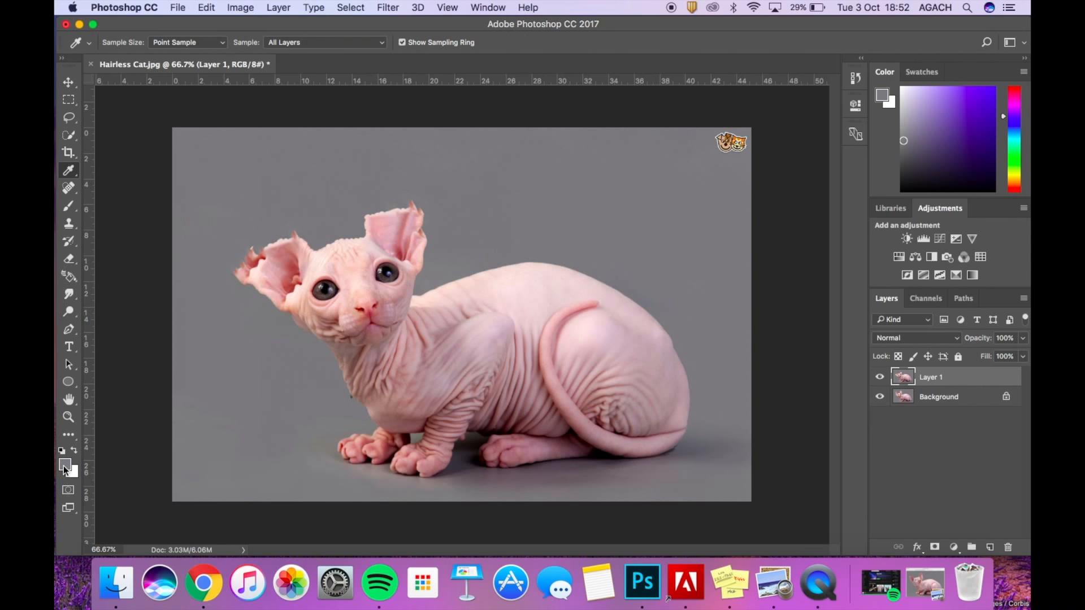
pyautogui.click(68, 206)
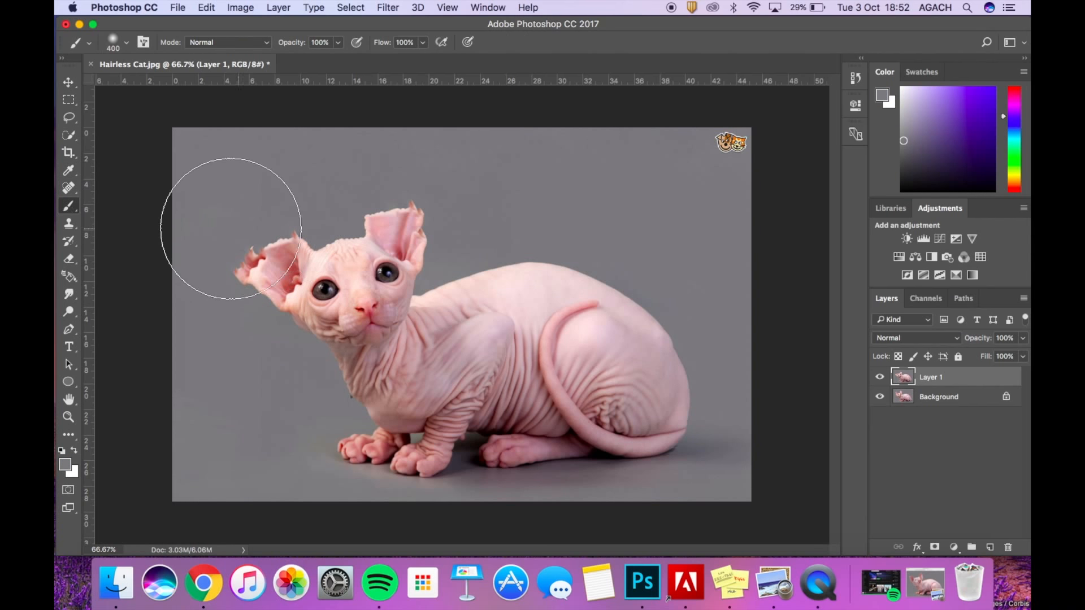
pyautogui.press('[')
pyautogui.press('[')
pyautogui.press('[')
pyautogui.press('[')
pyautogui.press('[')
pyautogui.press('[')
pyautogui.moveTo(231, 226)
pyautogui.mouseDown()
pyautogui.moveTo(237, 272)
pyautogui.moveTo(257, 233)
pyautogui.moveTo(247, 285)
pyautogui.moveTo(297, 226)
pyautogui.mouseUp()
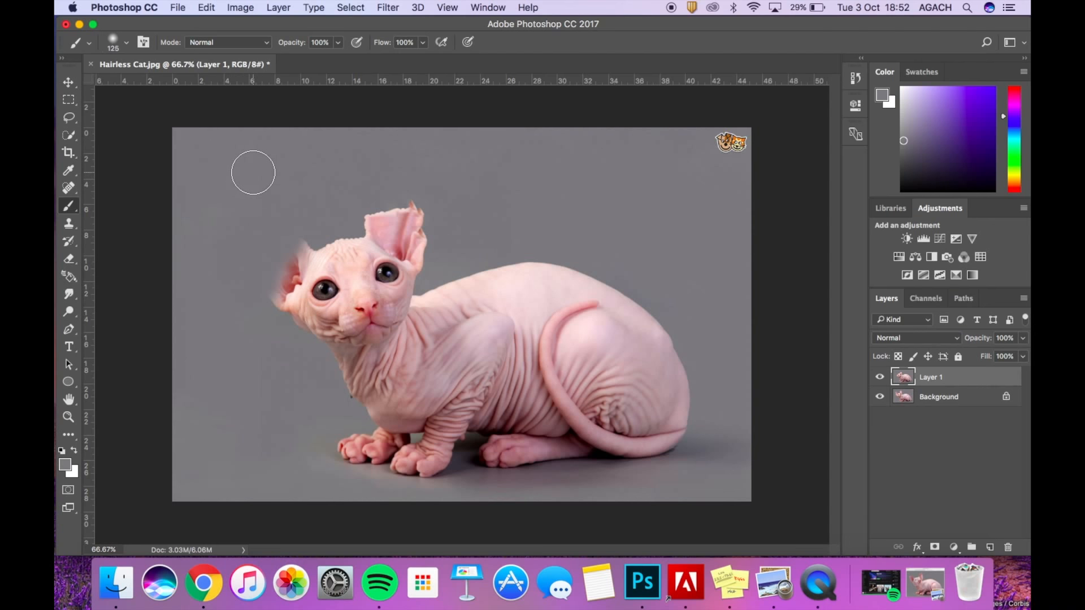
pyautogui.moveTo(378, 206)
pyautogui.mouseDown()
pyautogui.moveTo(413, 212)
pyautogui.moveTo(371, 210)
pyautogui.moveTo(404, 214)
pyautogui.moveTo(420, 233)
pyautogui.moveTo(397, 214)
pyautogui.moveTo(350, 208)
pyautogui.moveTo(426, 243)
pyautogui.moveTo(355, 222)
pyautogui.moveTo(279, 250)
pyautogui.moveTo(341, 224)
pyautogui.moveTo(373, 225)
pyautogui.moveTo(299, 244)
pyautogui.moveTo(272, 271)
pyautogui.moveTo(277, 330)
pyautogui.moveTo(271, 300)
pyautogui.moveTo(294, 340)
pyautogui.moveTo(267, 281)
pyautogui.moveTo(357, 214)
pyautogui.moveTo(415, 227)
pyautogui.moveTo(431, 261)
pyautogui.moveTo(419, 213)
pyautogui.moveTo(339, 204)
pyautogui.moveTo(291, 217)
pyautogui.moveTo(355, 210)
pyautogui.moveTo(206, 282)
pyautogui.moveTo(271, 235)
pyautogui.moveTo(289, 254)
pyautogui.moveTo(276, 282)
pyautogui.mouseUp()
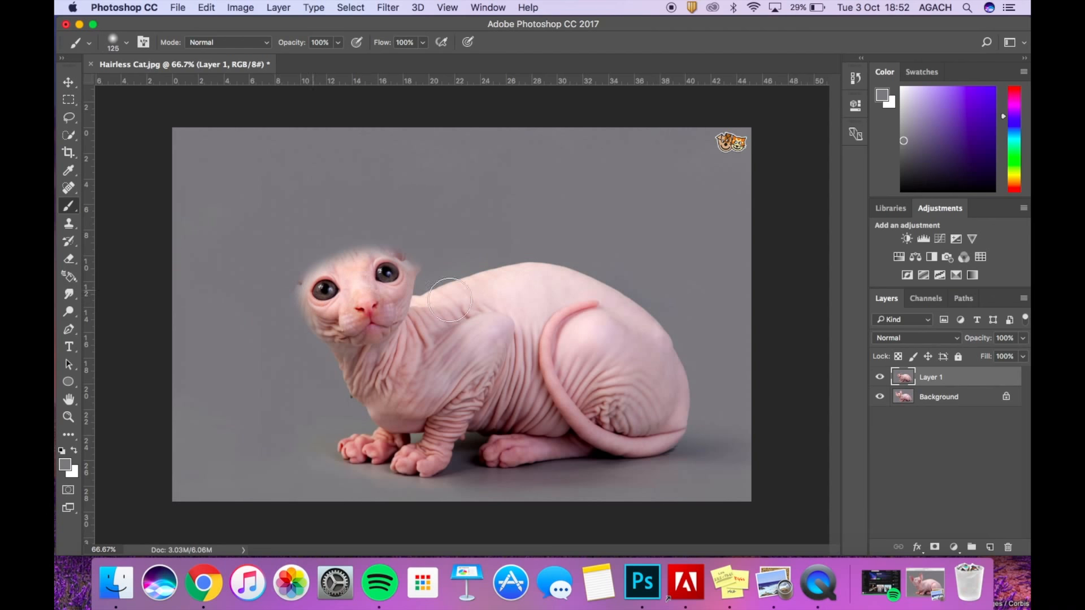
pyautogui.click(879, 377)
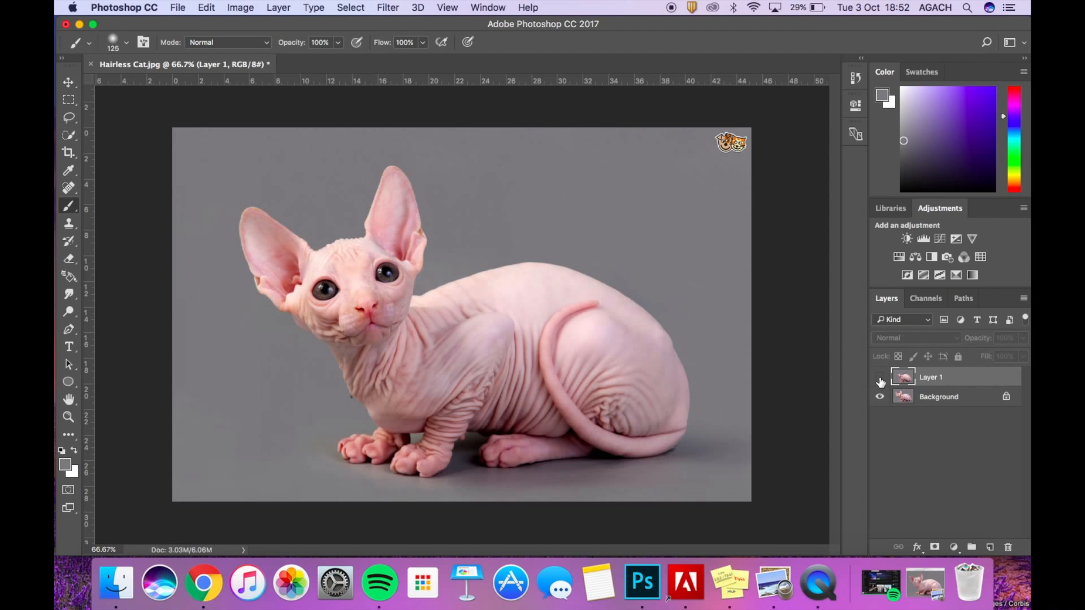
# Show Layer 1 and paint over the leftover ear bases around the cat's head with the 125 px Soft Round brush.
pyautogui.click(879, 376)
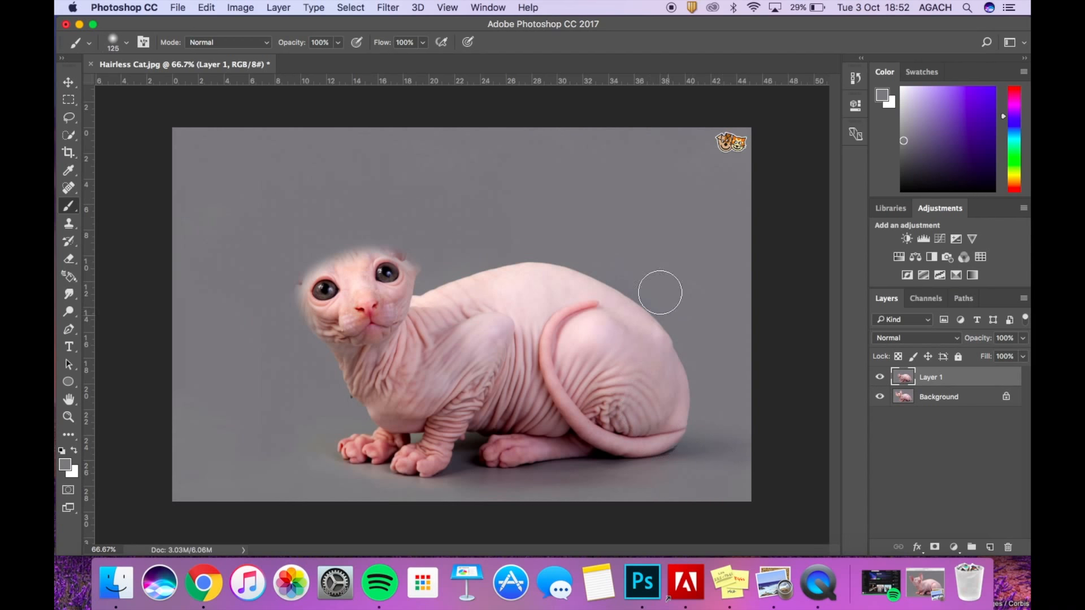
pyautogui.moveTo(614, 242)
pyautogui.mouseDown()
pyautogui.moveTo(650, 330)
pyautogui.moveTo(612, 316)
pyautogui.moveTo(597, 288)
pyautogui.mouseUp()
pyautogui.press('super+z')
pyautogui.click(126, 43)
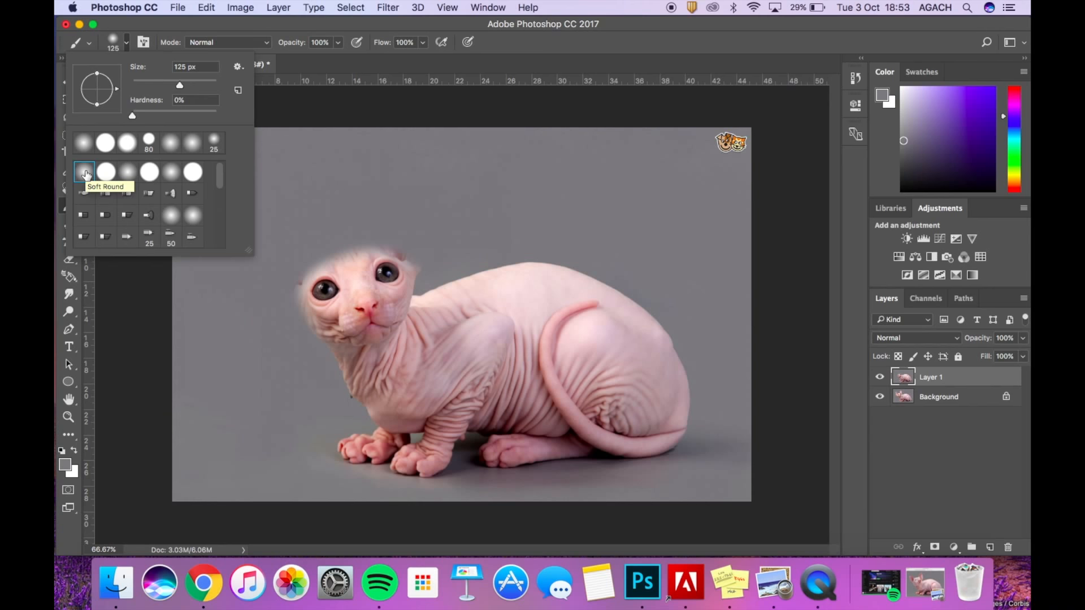
pyautogui.click(322, 182)
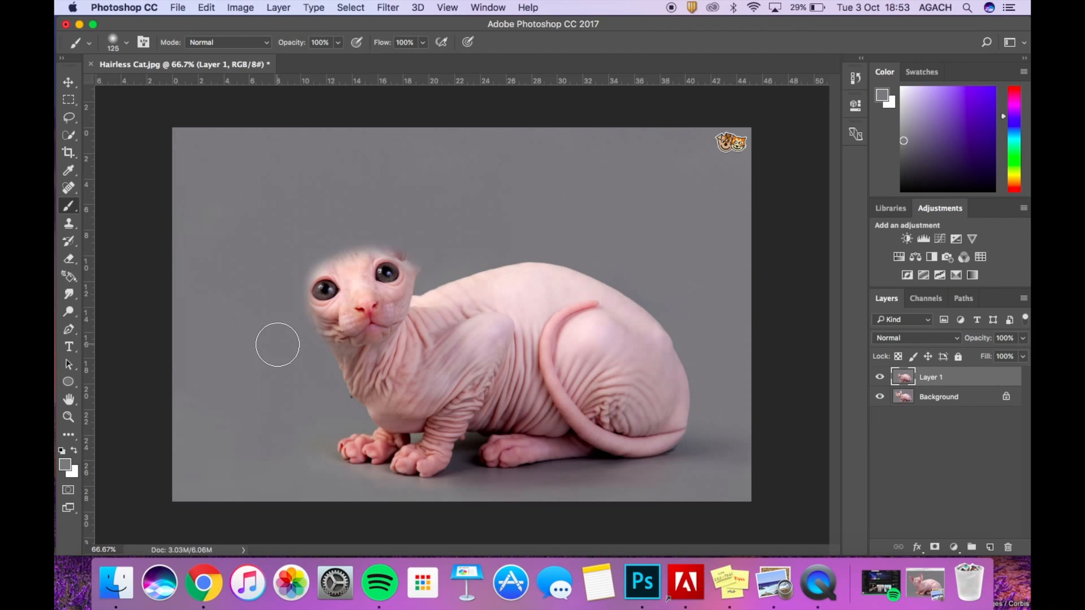
pyautogui.moveTo(349, 236)
pyautogui.mouseDown()
pyautogui.moveTo(375, 222)
pyautogui.moveTo(417, 241)
pyautogui.moveTo(422, 258)
pyautogui.mouseUp()
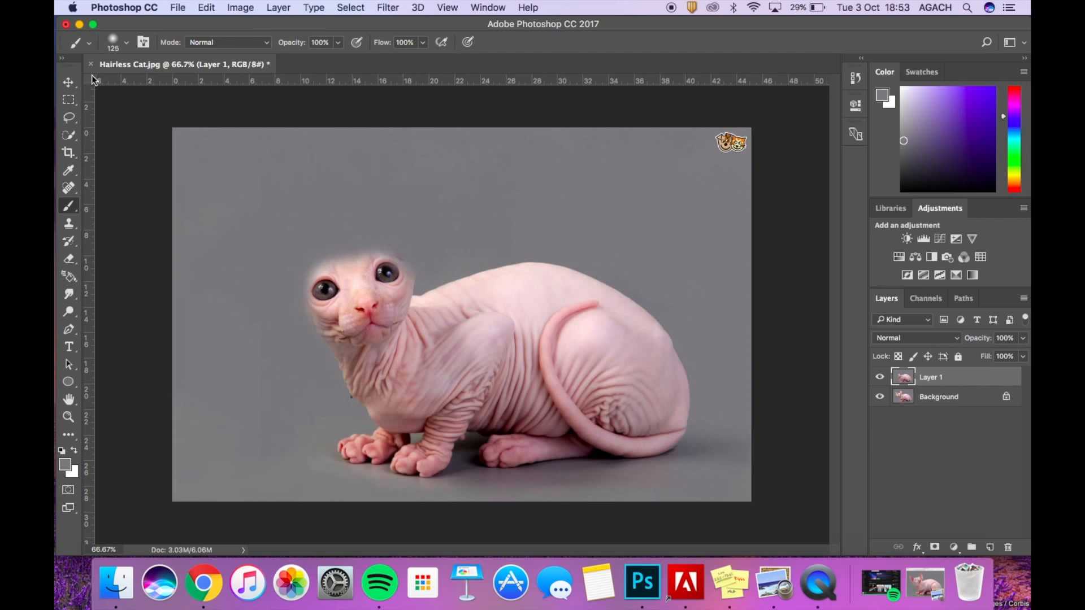
# Open Pig.jpg from the Desktop as a separate document in Photoshop and inspect the pig's head.
pyautogui.click(67, 83)
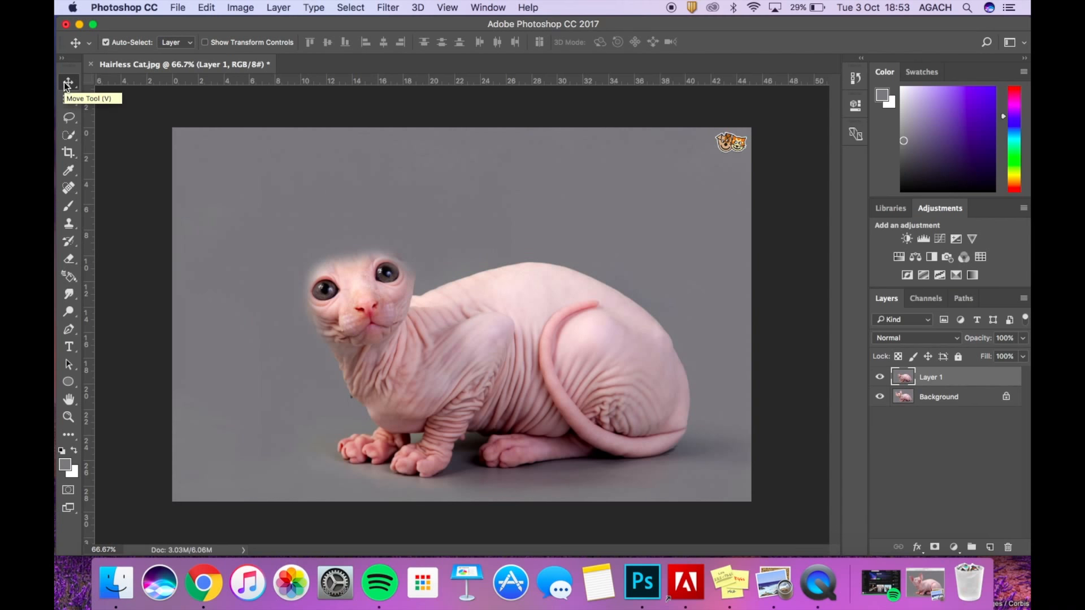
pyautogui.click(115, 582)
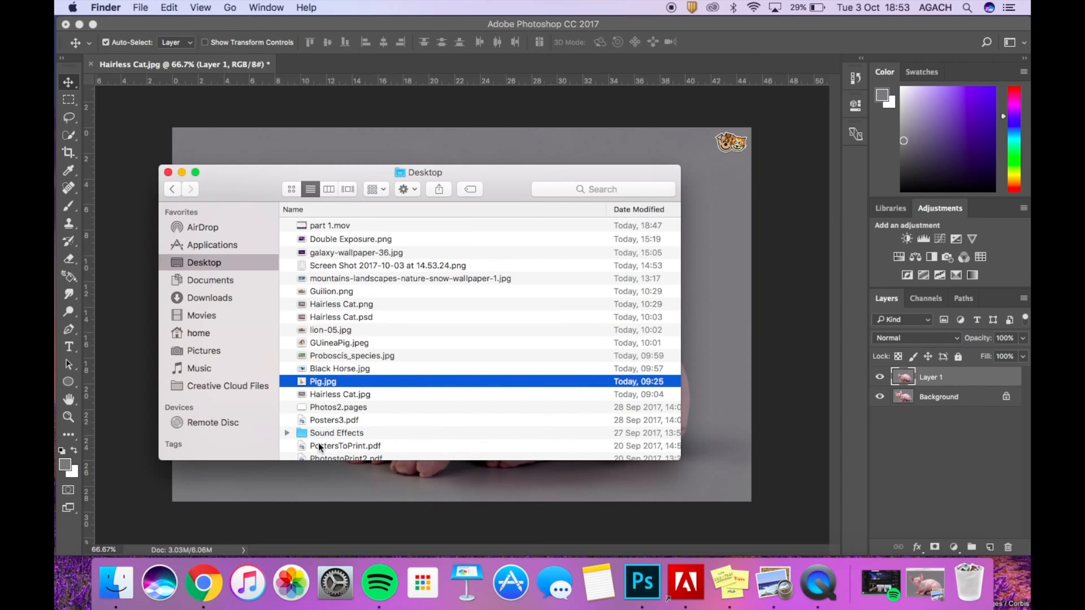
pyautogui.moveTo(303, 381); pyautogui.dragTo(306, 60)
pyautogui.moveTo(299, 382); pyautogui.dragTo(315, 63)
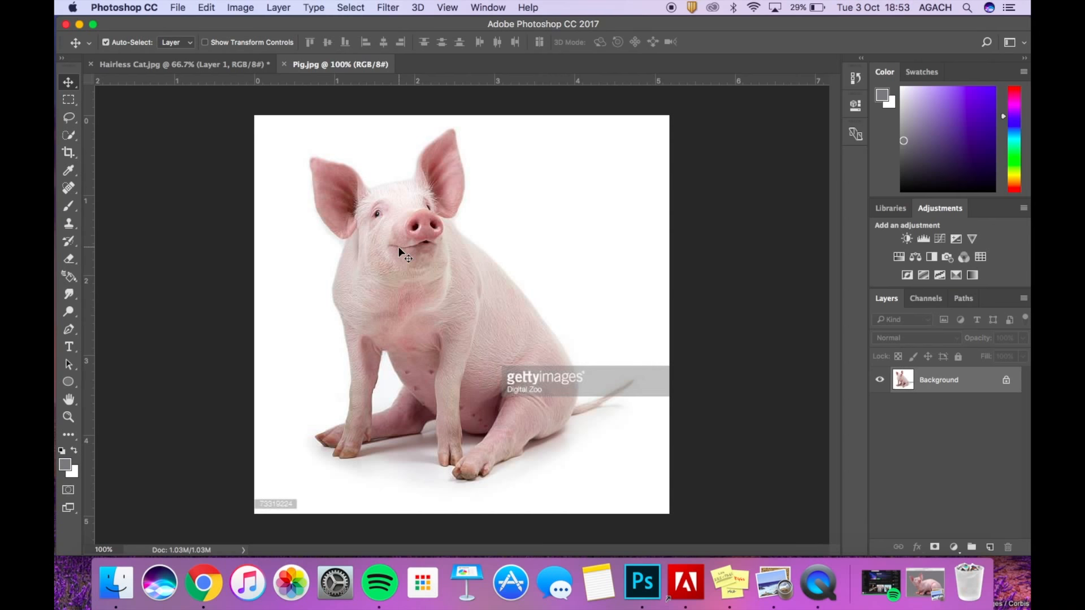
pyautogui.press('super+equal')
pyautogui.scroll(5, 398, 246)
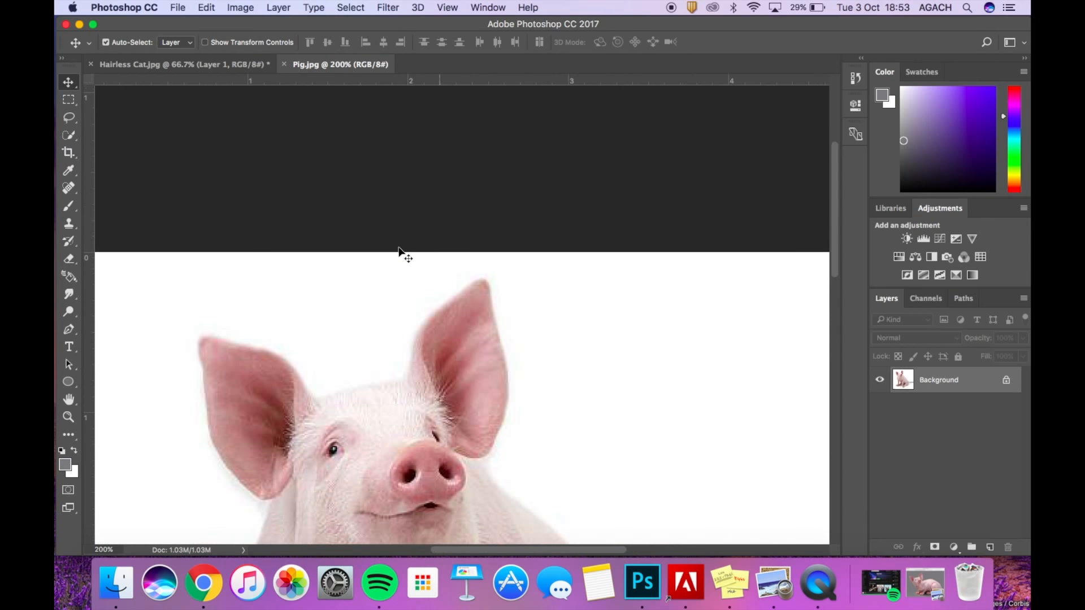
pyautogui.scroll(-3, 398, 246)
pyautogui.scroll(-3, 402, 253)
pyautogui.press('super+minus')
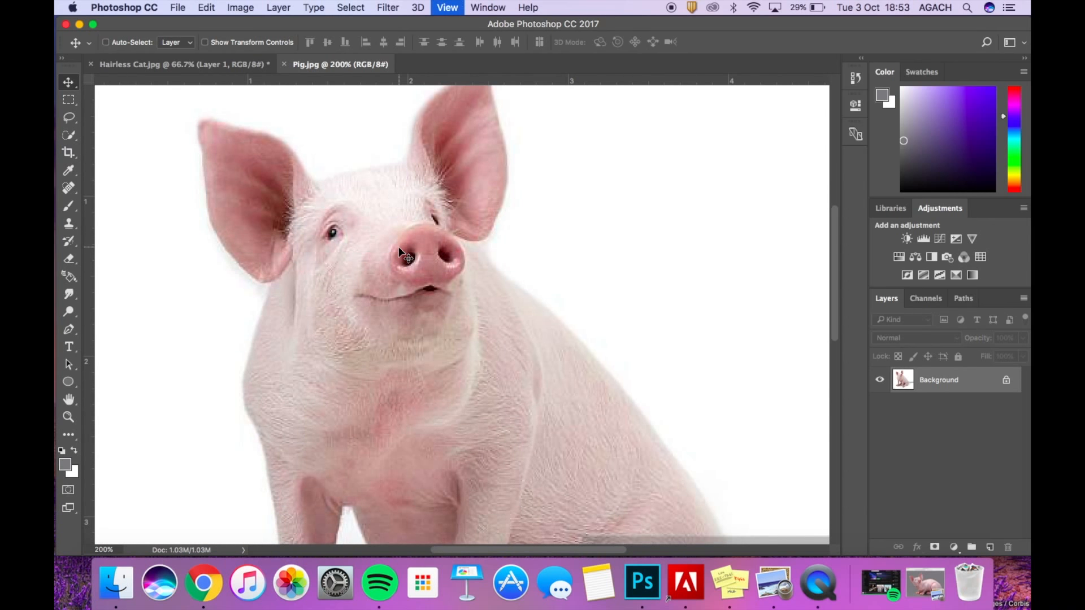
# Select the pig's head, ears and upper neck with the Quick Selection tool at a 50 px brush size.
pyautogui.click(69, 134)
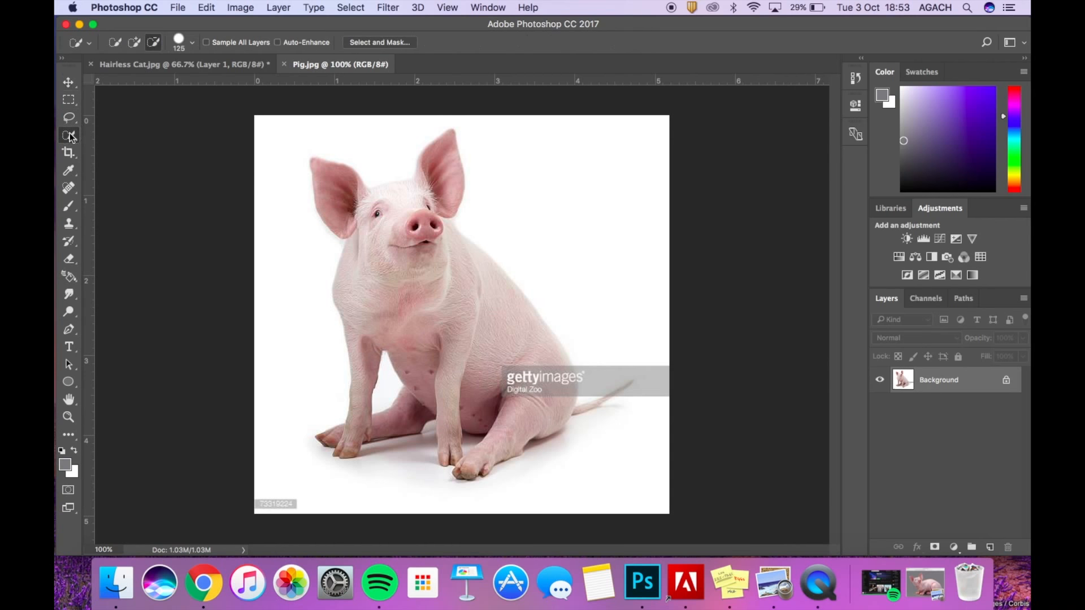
pyautogui.press('[')
pyautogui.press('[')
pyautogui.press('[')
pyautogui.click(132, 44)
pyautogui.moveTo(424, 199)
pyautogui.mouseDown()
pyautogui.moveTo(402, 213)
pyautogui.moveTo(419, 258)
pyautogui.moveTo(392, 278)
pyautogui.moveTo(367, 262)
pyautogui.moveTo(363, 217)
pyautogui.moveTo(334, 181)
pyautogui.moveTo(382, 221)
pyautogui.moveTo(435, 233)
pyautogui.moveTo(439, 257)
pyautogui.mouseUp()
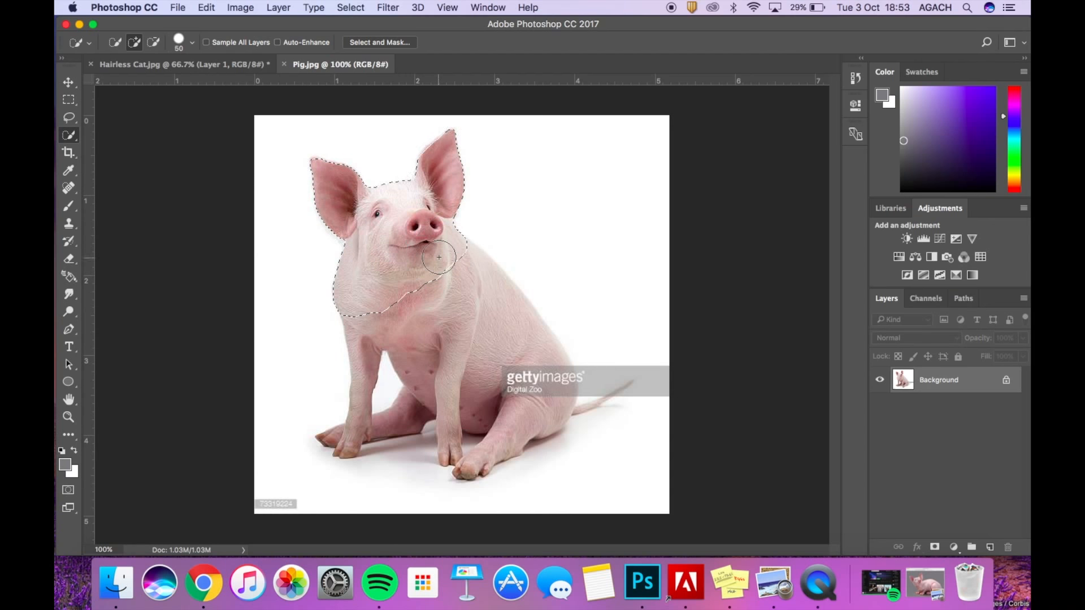
# Refine the selection edge around the pig's ears, head and neck in Select and Mask with a size 8 Refine Edge brush.
pyautogui.click(384, 43)
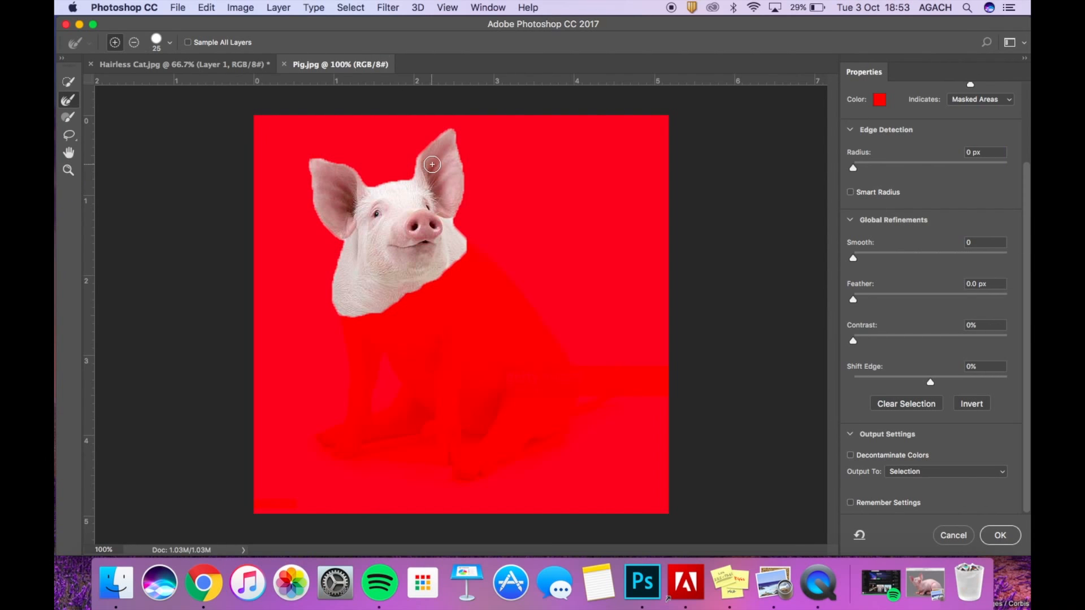
pyautogui.scroll(2, 432, 165)
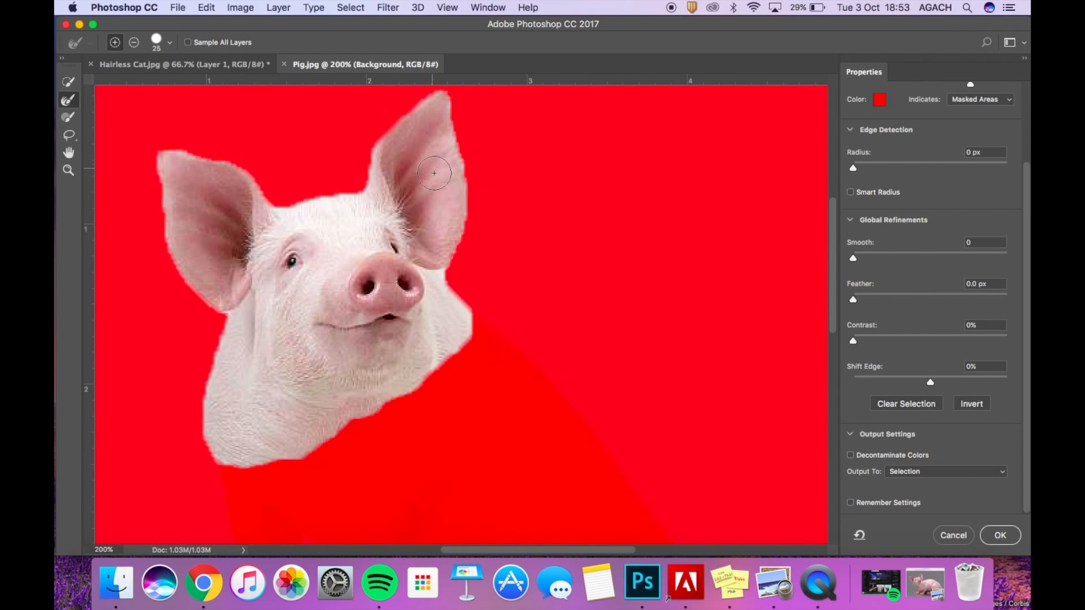
pyautogui.press('[')
pyautogui.press('[')
pyautogui.press('[')
pyautogui.moveTo(366, 189)
pyautogui.mouseDown()
pyautogui.moveTo(375, 141)
pyautogui.moveTo(447, 96)
pyautogui.moveTo(465, 202)
pyautogui.moveTo(442, 280)
pyautogui.mouseUp()
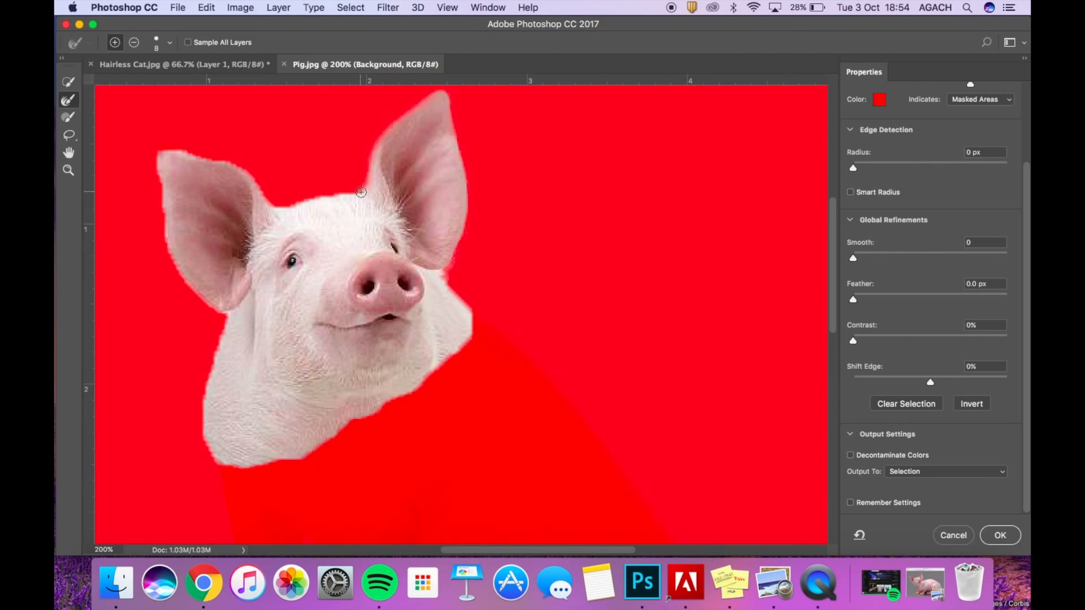
pyautogui.moveTo(360, 192)
pyautogui.mouseDown()
pyautogui.moveTo(304, 191)
pyautogui.moveTo(280, 210)
pyautogui.moveTo(229, 163)
pyautogui.moveTo(163, 154)
pyautogui.moveTo(169, 234)
pyautogui.moveTo(224, 315)
pyautogui.moveTo(210, 418)
pyautogui.mouseUp()
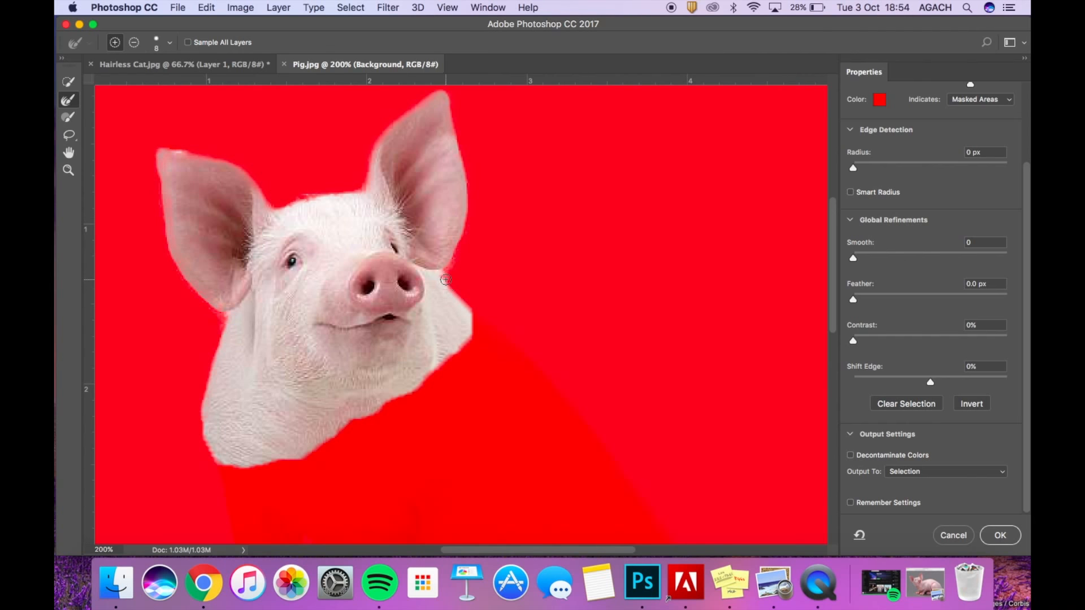
pyautogui.moveTo(446, 280)
pyautogui.mouseDown()
pyautogui.moveTo(478, 310)
pyautogui.moveTo(464, 350)
pyautogui.mouseUp()
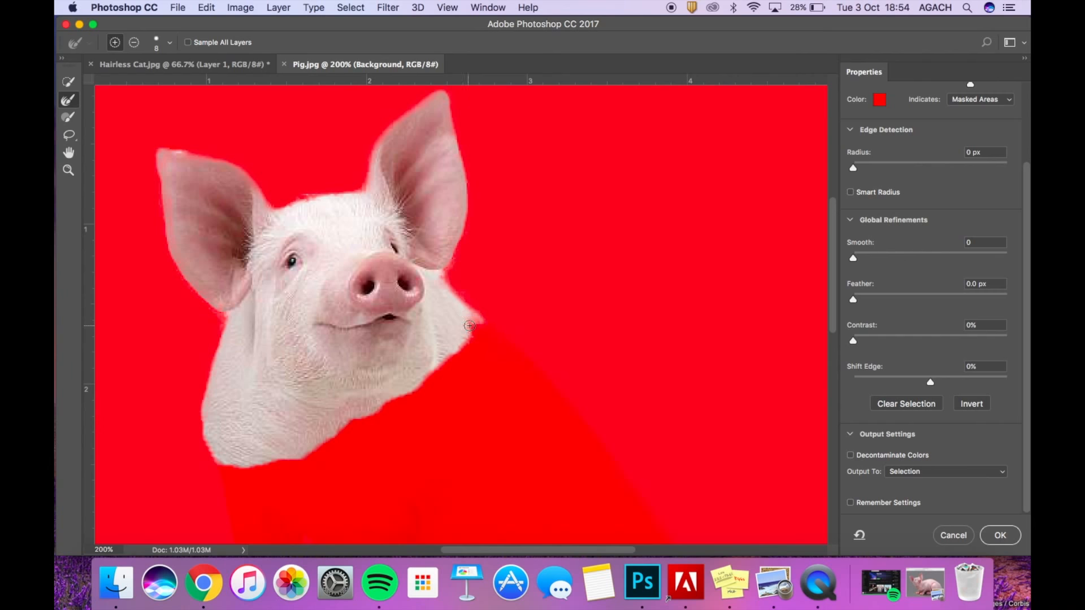
# Output the refined pig head selection to a New Layer with Decontaminate Colors enabled.
pyautogui.click(850, 456)
pyautogui.click(897, 476)
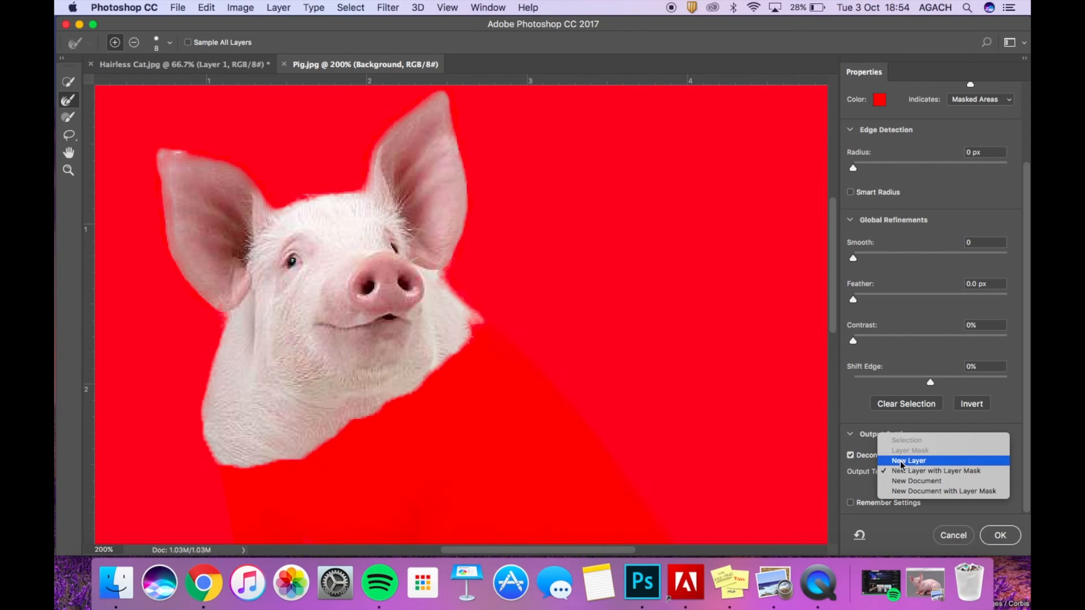
pyautogui.click(902, 461)
pyautogui.click(998, 535)
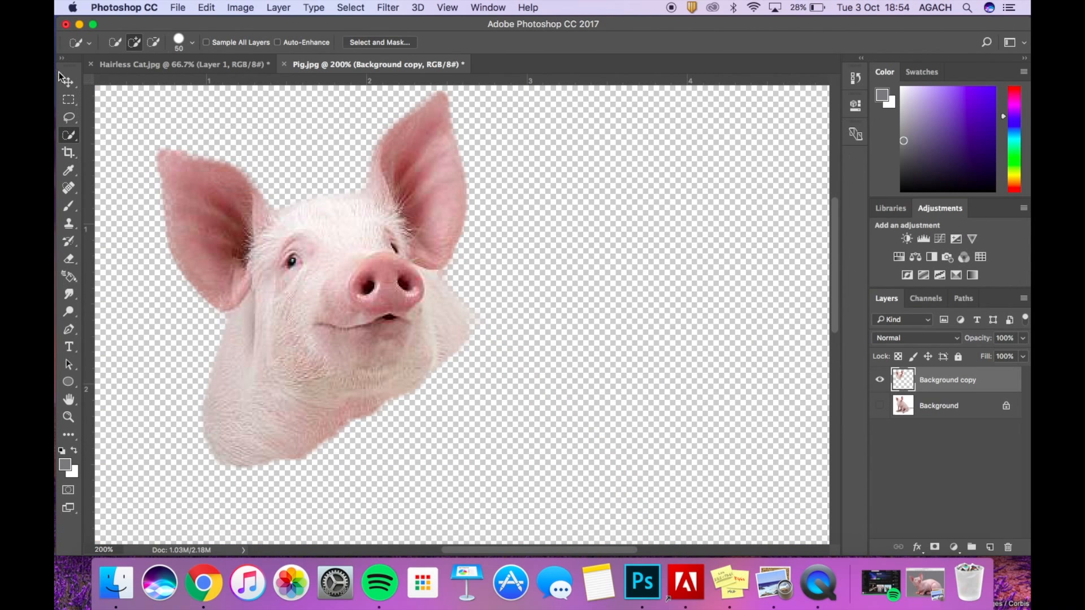
# Move the cut-out pig head into the Hairless Cat.jpg document and place it over the cat's face.
pyautogui.click(68, 84)
pyautogui.moveTo(324, 288); pyautogui.dragTo(229, 66)
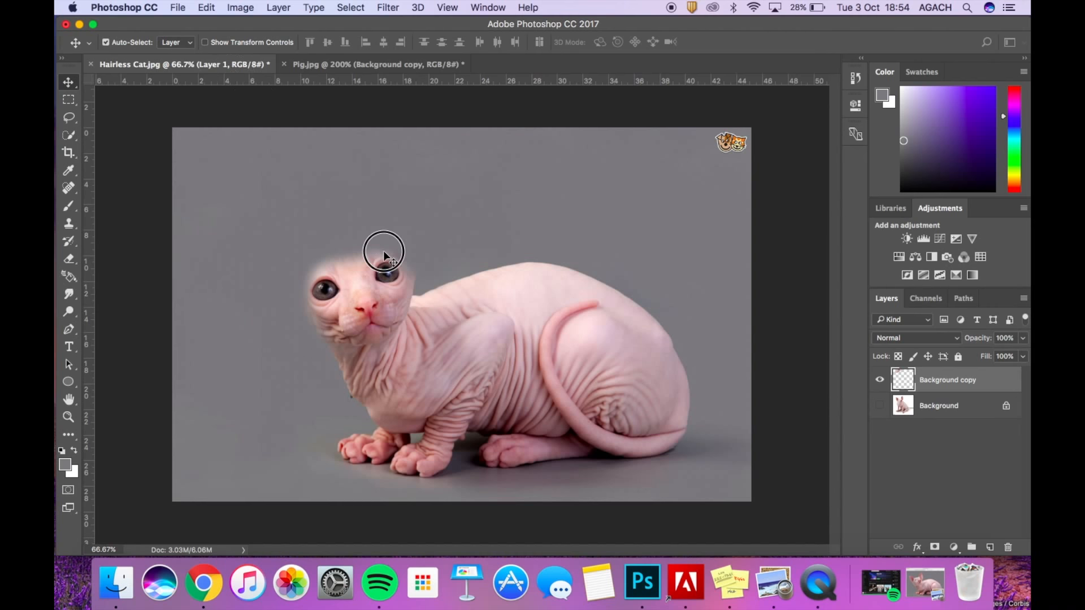
pyautogui.moveTo(383, 250); pyautogui.dragTo(354, 286)
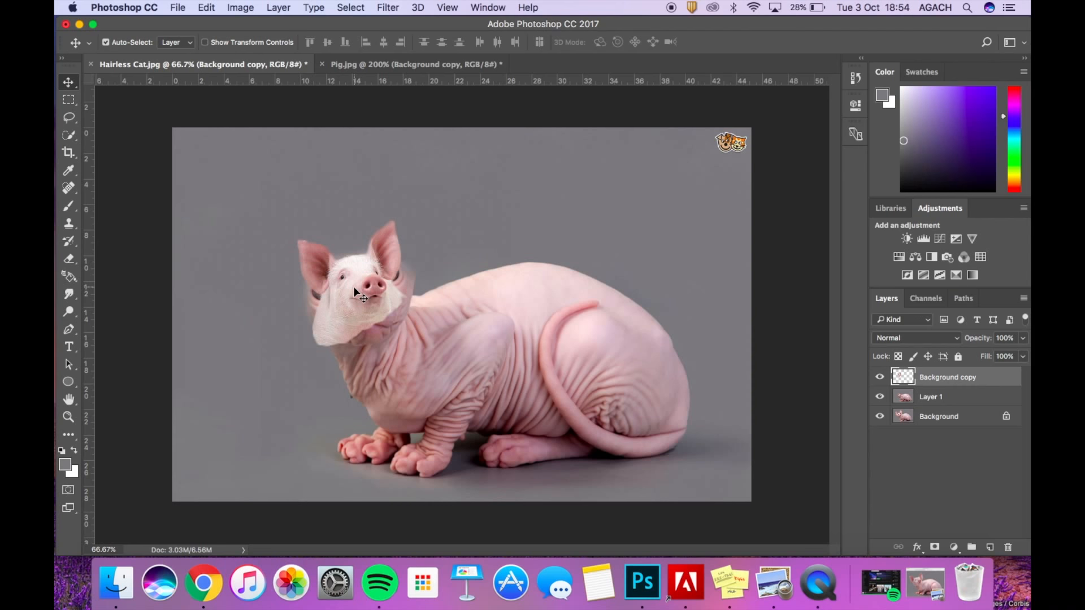
# Scale the pig head to about 157% width and 166% height, rotate it about -5.73°, and fit it over the cat's head.
pyautogui.press('super+t')
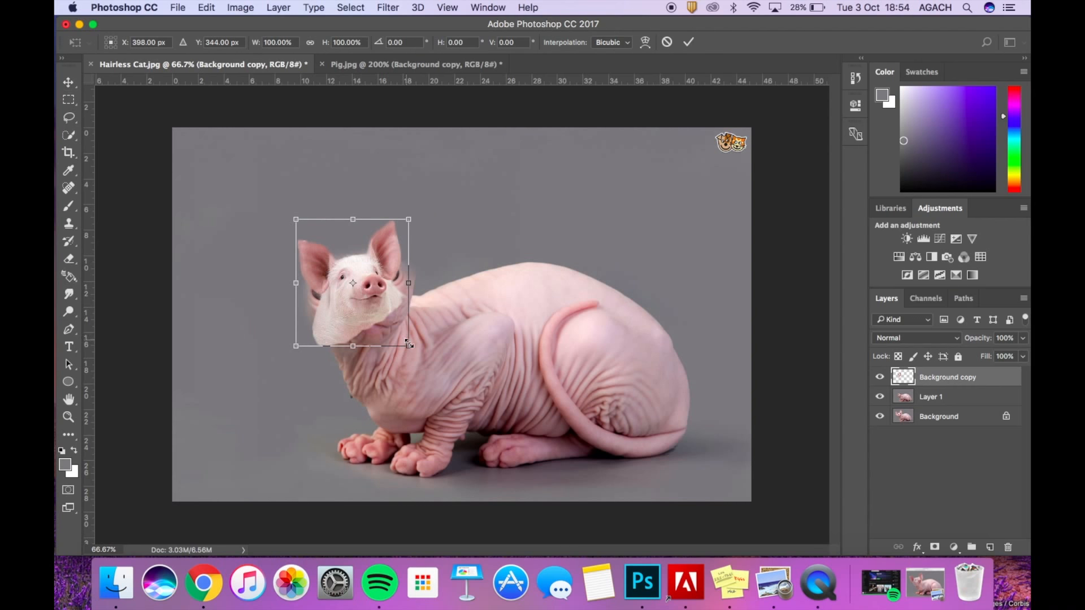
pyautogui.moveTo(409, 343); pyautogui.dragTo(439, 378)
pyautogui.moveTo(393, 306); pyautogui.dragTo(376, 275)
pyautogui.moveTo(421, 351); pyautogui.dragTo(437, 370)
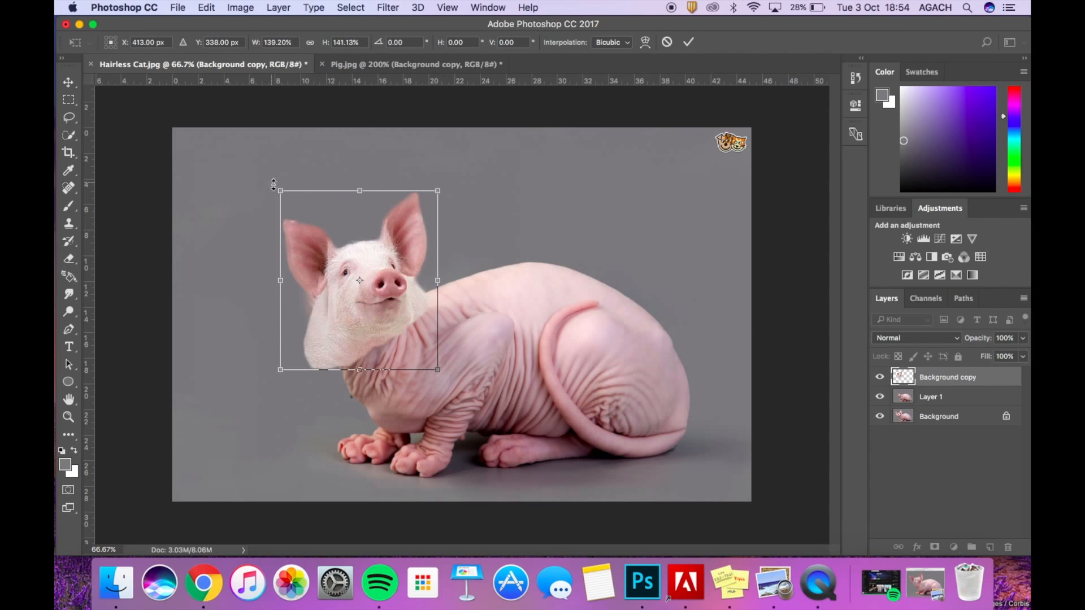
pyautogui.moveTo(279, 193)
pyautogui.mouseDown()
pyautogui.moveTo(259, 181)
pyautogui.moveTo(269, 180)
pyautogui.mouseUp()
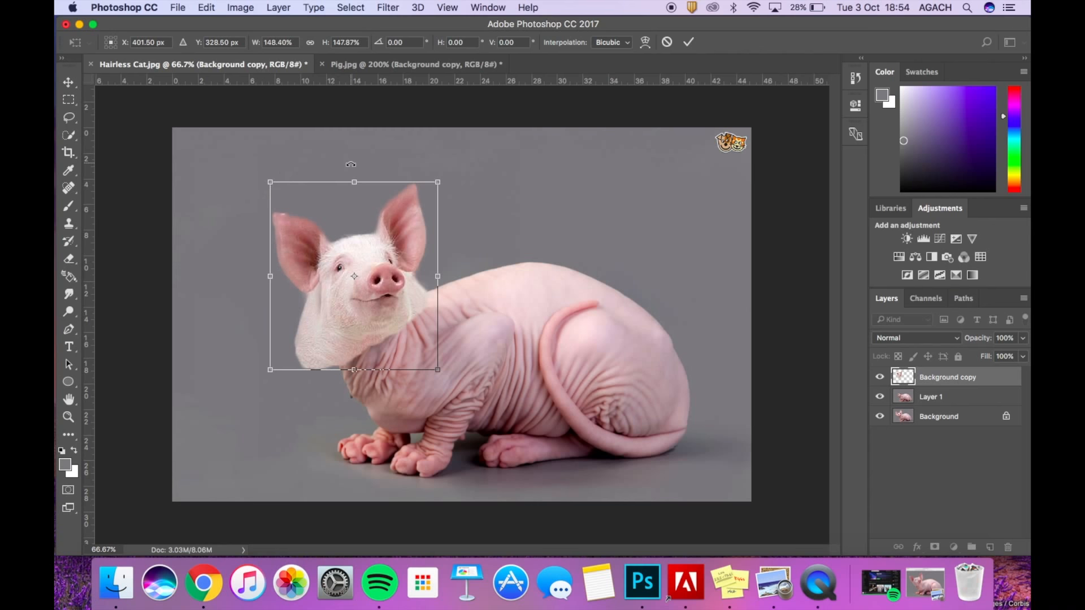
pyautogui.moveTo(345, 165)
pyautogui.mouseDown()
pyautogui.moveTo(328, 160)
pyautogui.moveTo(339, 164)
pyautogui.mouseUp()
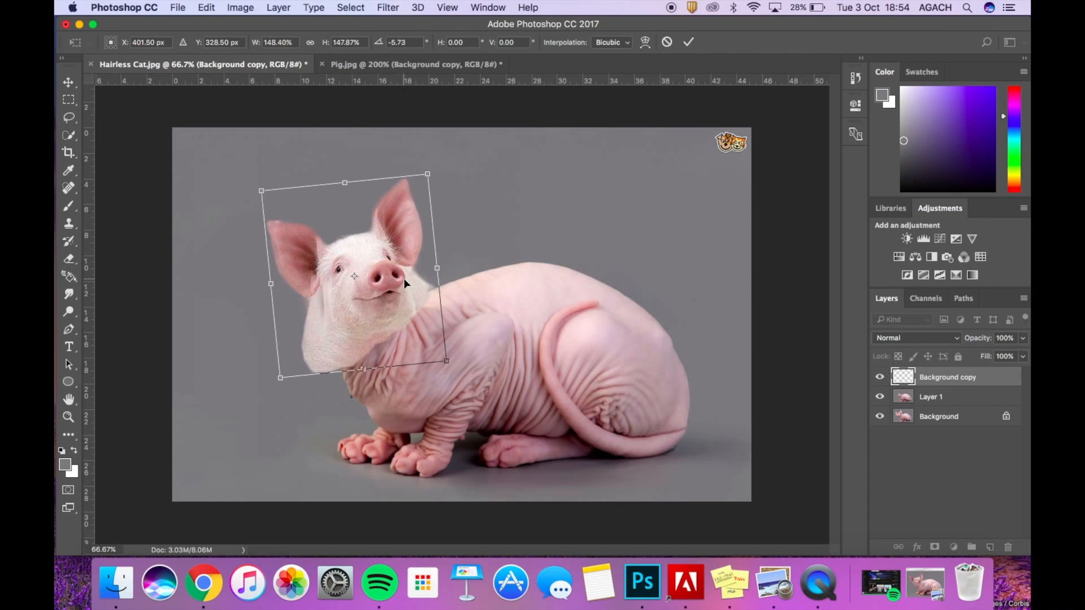
pyautogui.moveTo(379, 290)
pyautogui.mouseDown()
pyautogui.moveTo(353, 266)
pyautogui.moveTo(372, 289)
pyautogui.mouseUp()
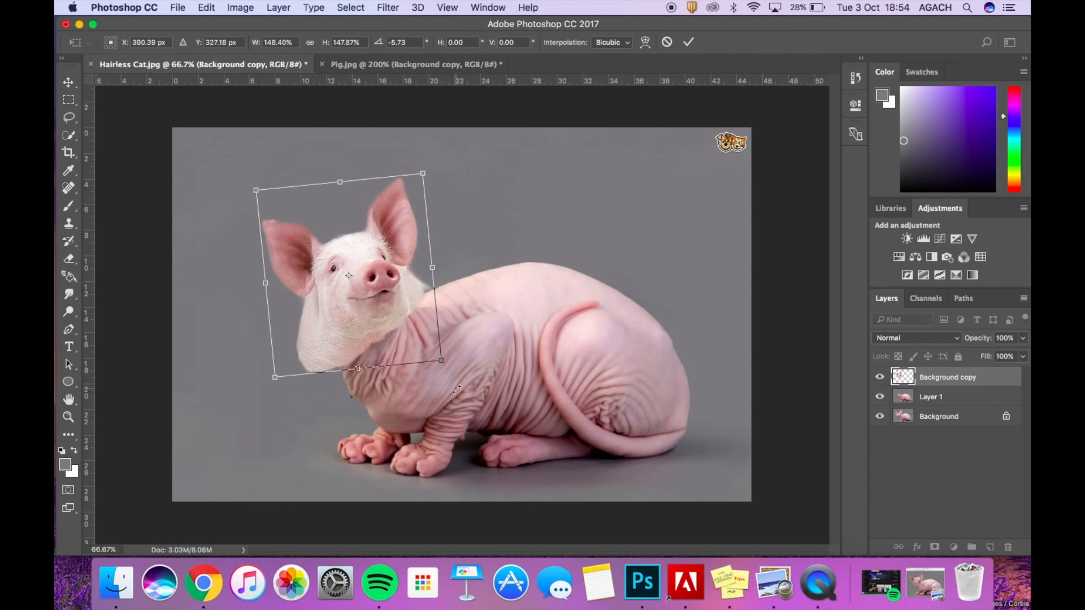
pyautogui.moveTo(444, 364); pyautogui.dragTo(454, 373)
pyautogui.moveTo(345, 181); pyautogui.dragTo(339, 167)
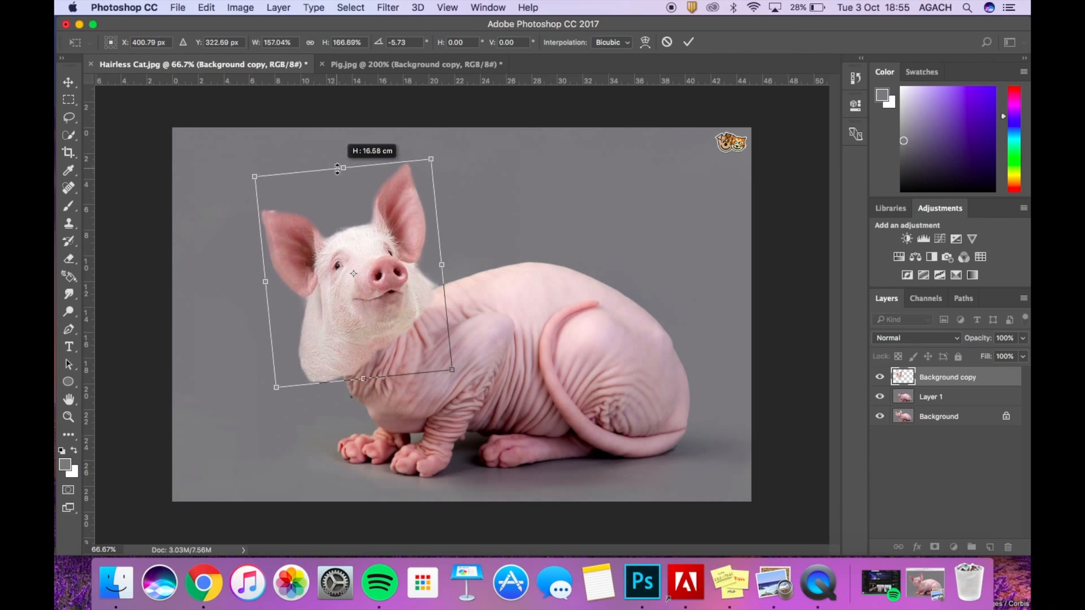
pyautogui.moveTo(363, 310); pyautogui.dragTo(363, 316)
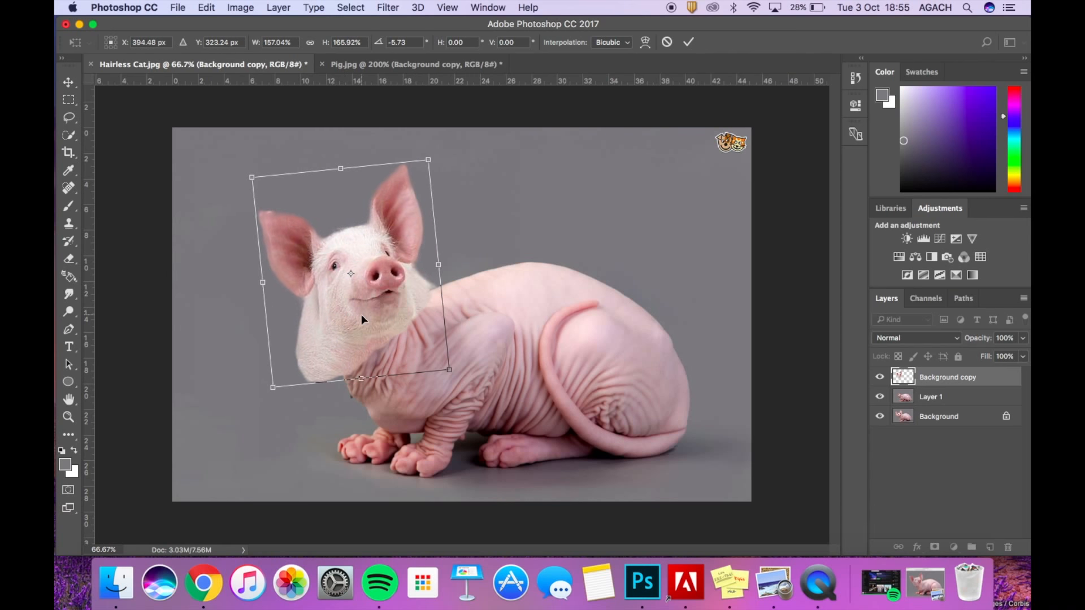
pyautogui.press('Return')
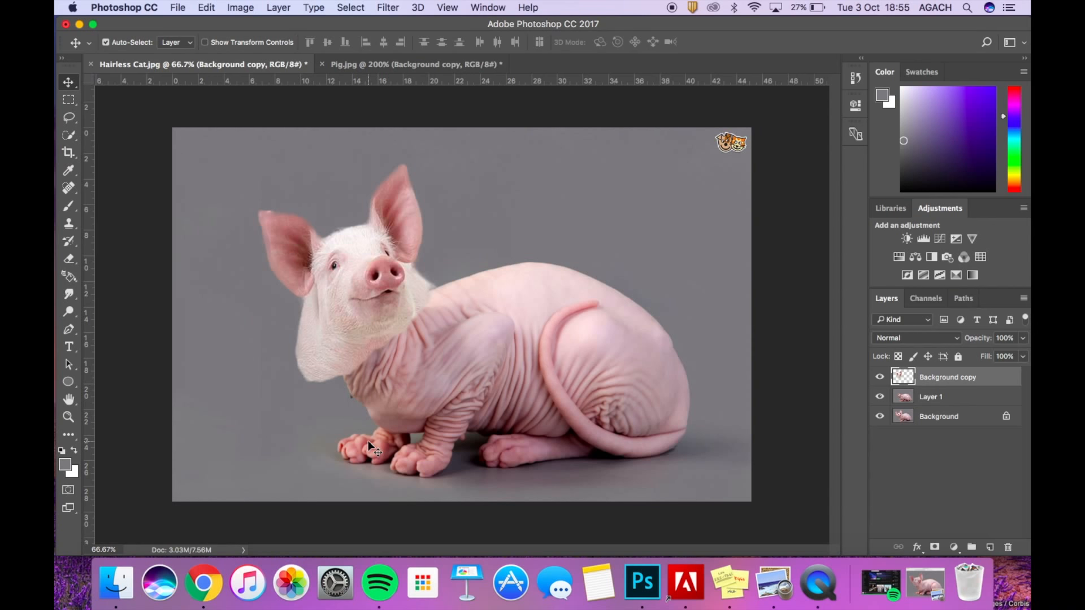
# Add a layer mask to the pig head, hide the excess neck with black, and restore the jaw edge with a 60 px white brush.
pyautogui.click(935, 546)
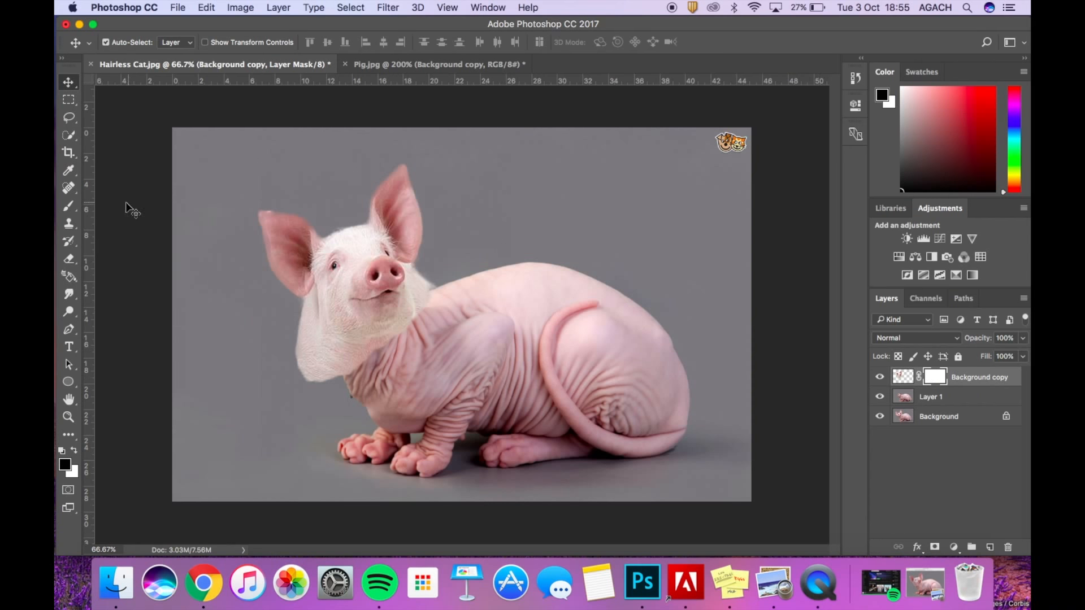
pyautogui.click(66, 205)
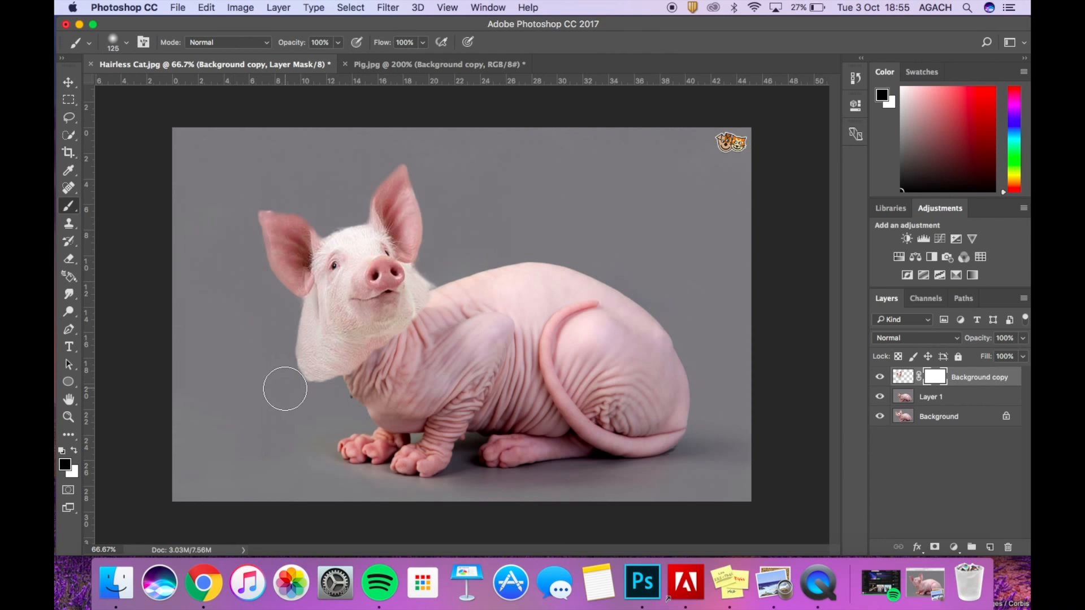
pyautogui.moveTo(315, 386)
pyautogui.mouseDown()
pyautogui.moveTo(290, 363)
pyautogui.moveTo(340, 392)
pyautogui.moveTo(283, 336)
pyautogui.moveTo(304, 364)
pyautogui.moveTo(337, 376)
pyautogui.moveTo(294, 313)
pyautogui.moveTo(338, 374)
pyautogui.moveTo(367, 372)
pyautogui.moveTo(335, 361)
pyautogui.moveTo(300, 304)
pyautogui.moveTo(310, 306)
pyautogui.moveTo(317, 345)
pyautogui.mouseUp()
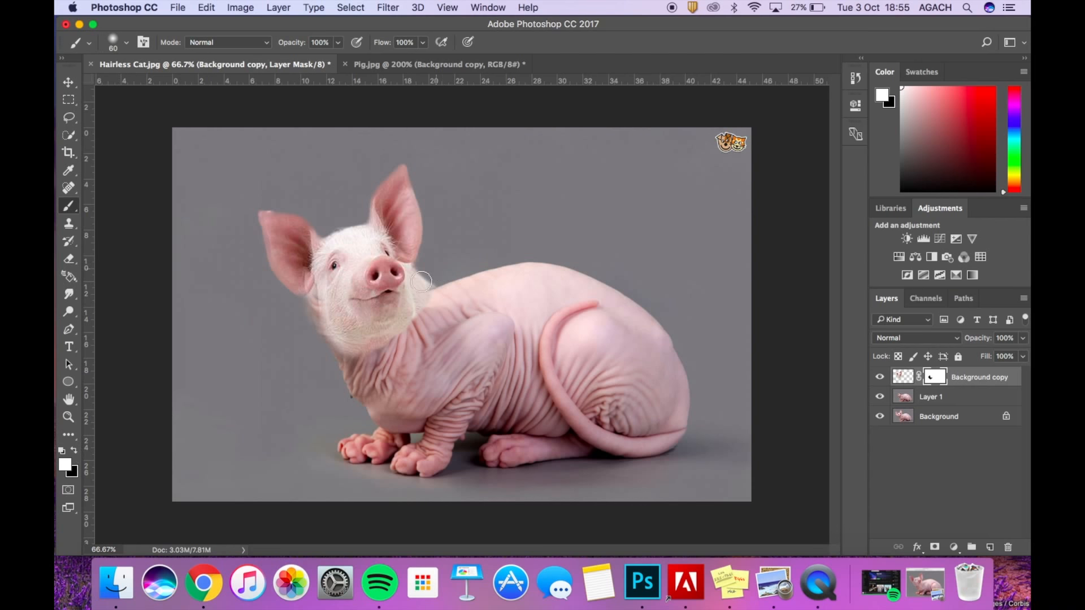
pyautogui.moveTo(325, 295); pyautogui.dragTo(318, 292)
pyautogui.moveTo(333, 327); pyautogui.dragTo(379, 344)
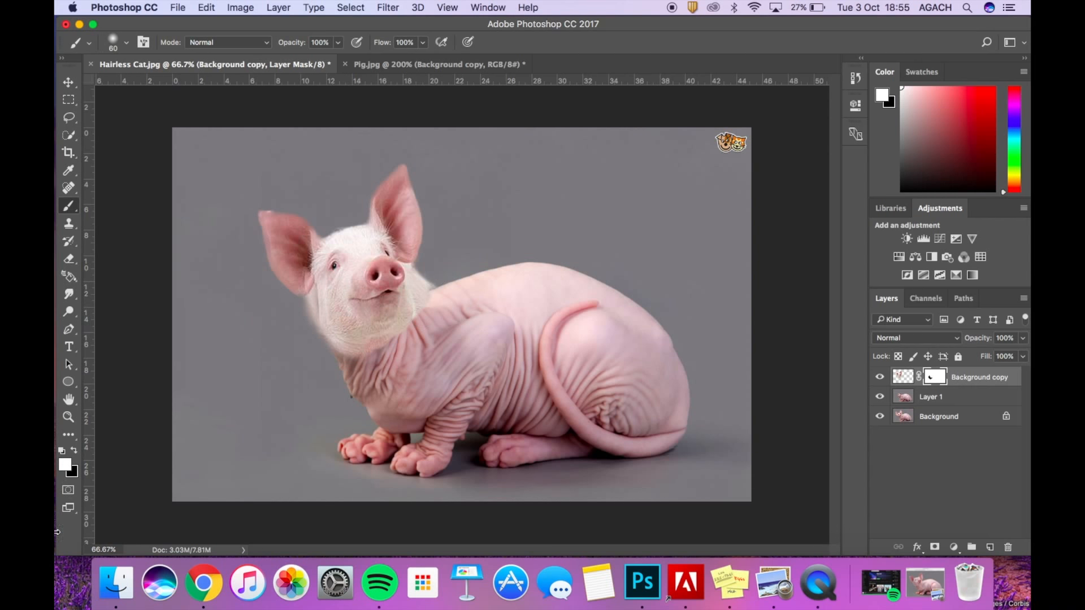
# Mask out the leftover neck edge between the pig's snout-side ear and the cat's back with a 35 px black brush.
pyautogui.click(75, 450)
pyautogui.press('[')
pyautogui.press('[')
pyautogui.press('super+plus')
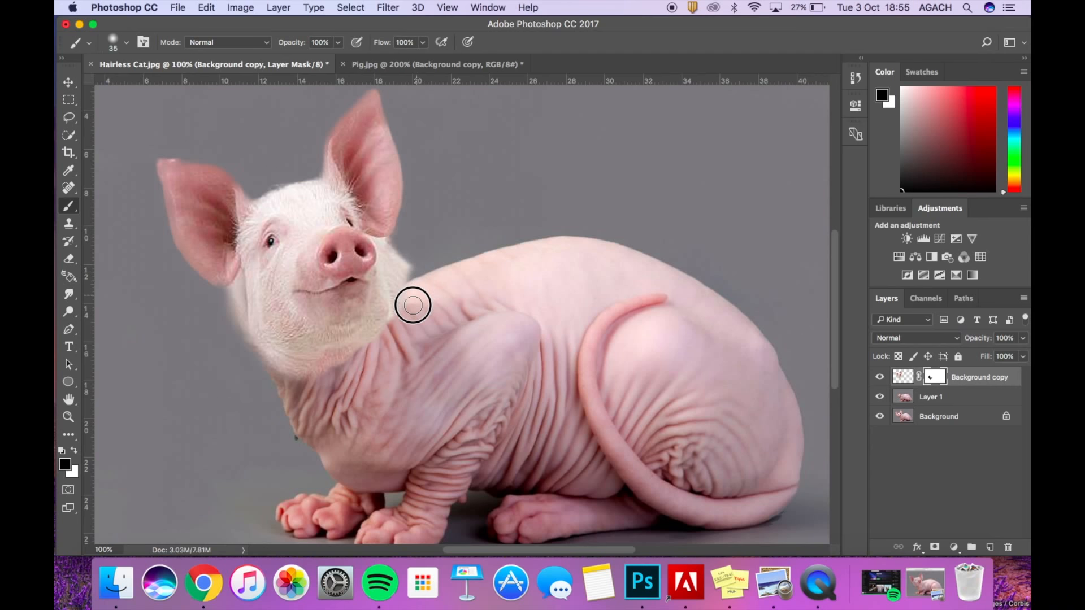
pyautogui.moveTo(413, 305)
pyautogui.mouseDown()
pyautogui.moveTo(412, 259)
pyautogui.moveTo(403, 248)
pyautogui.moveTo(405, 302)
pyautogui.moveTo(394, 243)
pyautogui.moveTo(403, 296)
pyautogui.moveTo(390, 244)
pyautogui.mouseUp()
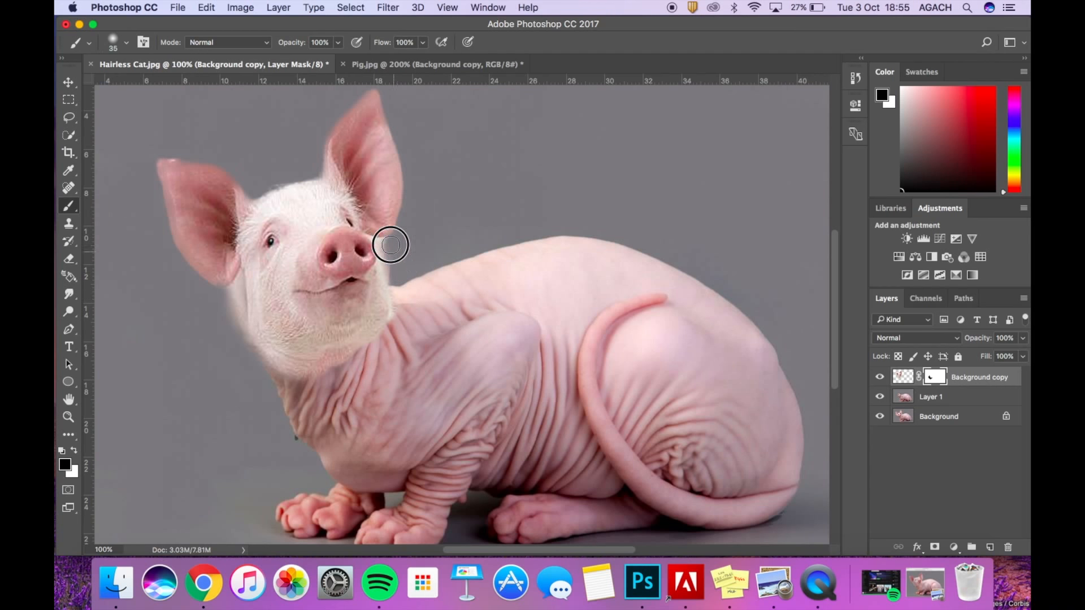
# Widen the pig head slightly on both sides and mask out its jaw edge beside the cat's back with the black brush.
pyautogui.press('super+t')
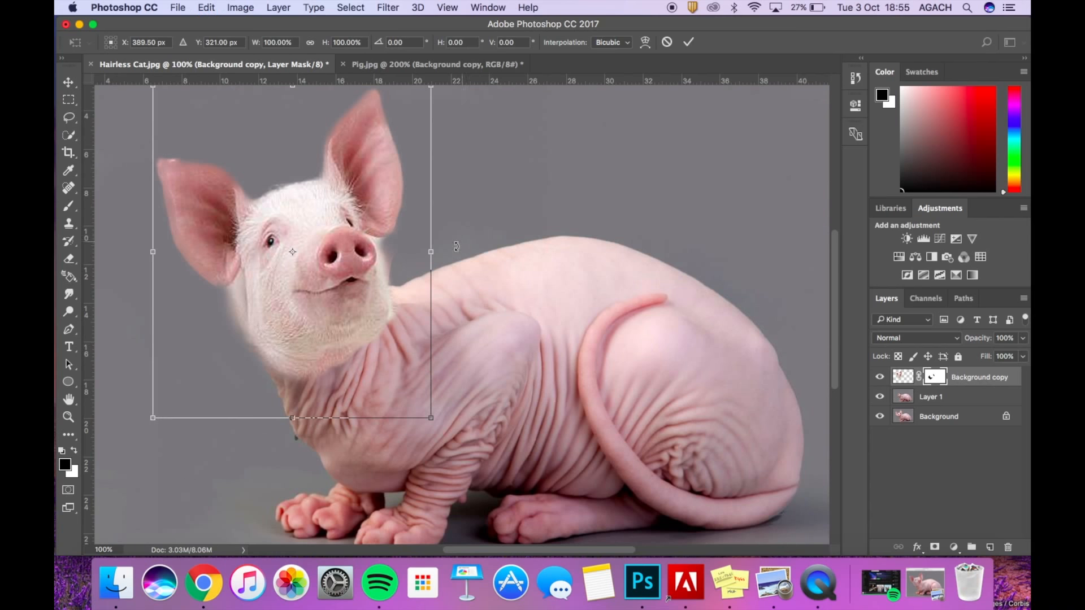
pyautogui.moveTo(428, 259); pyautogui.dragTo(442, 260)
pyautogui.moveTo(152, 251); pyautogui.dragTo(135, 252)
pyautogui.press('Return')
pyautogui.press('b')
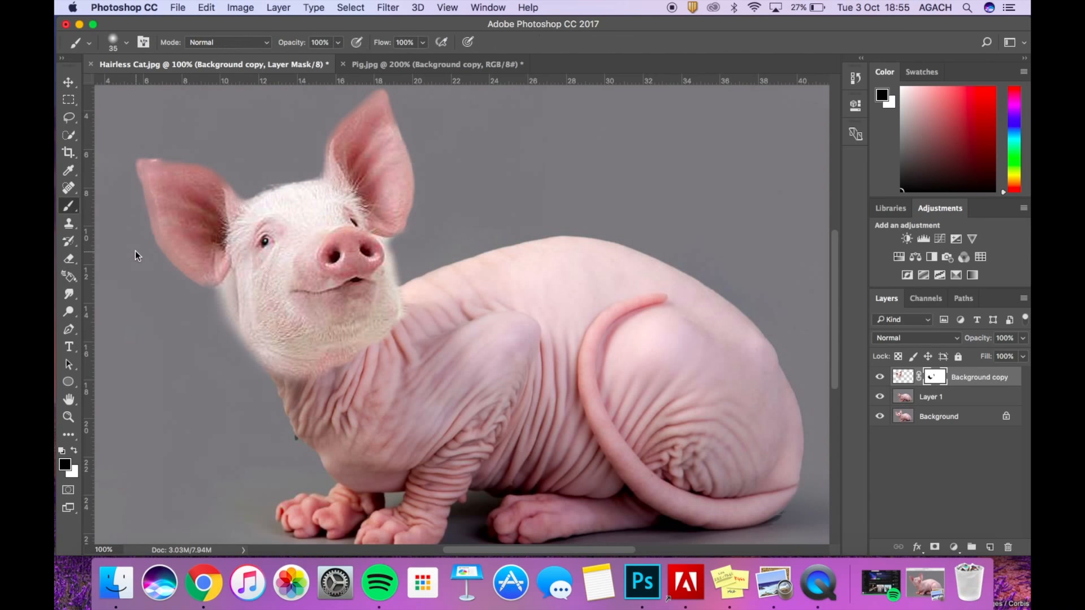
pyautogui.press('super+minus')
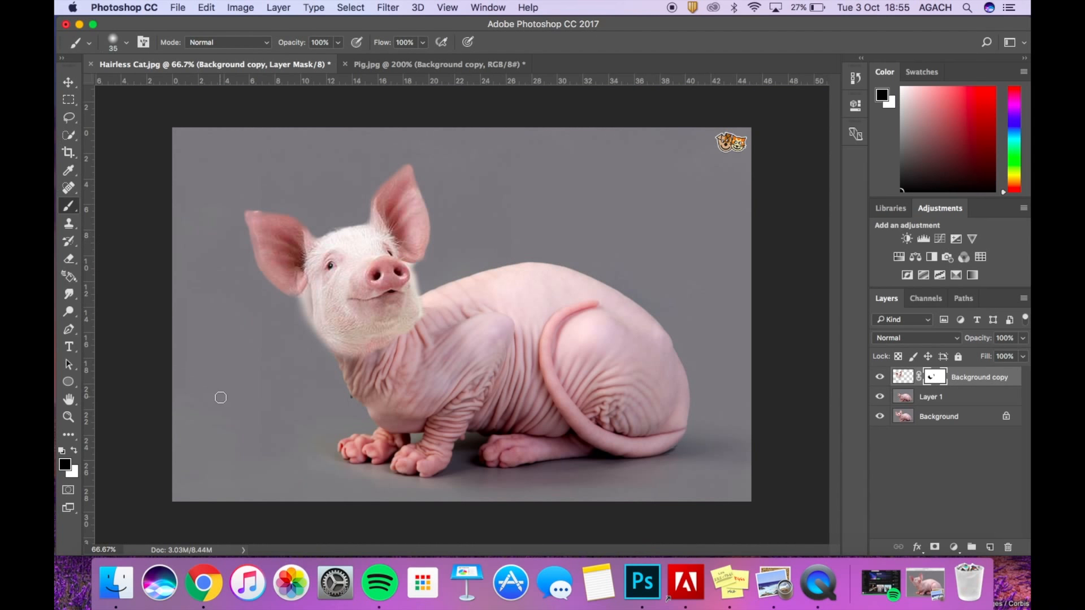
pyautogui.moveTo(425, 314); pyautogui.dragTo(430, 270)
# Try cloning the cat's wrinkled skin onto the grey background above its back on Layer 1 with the Clone Stamp at 100% opacity, and undo it.
pyautogui.click(66, 228)
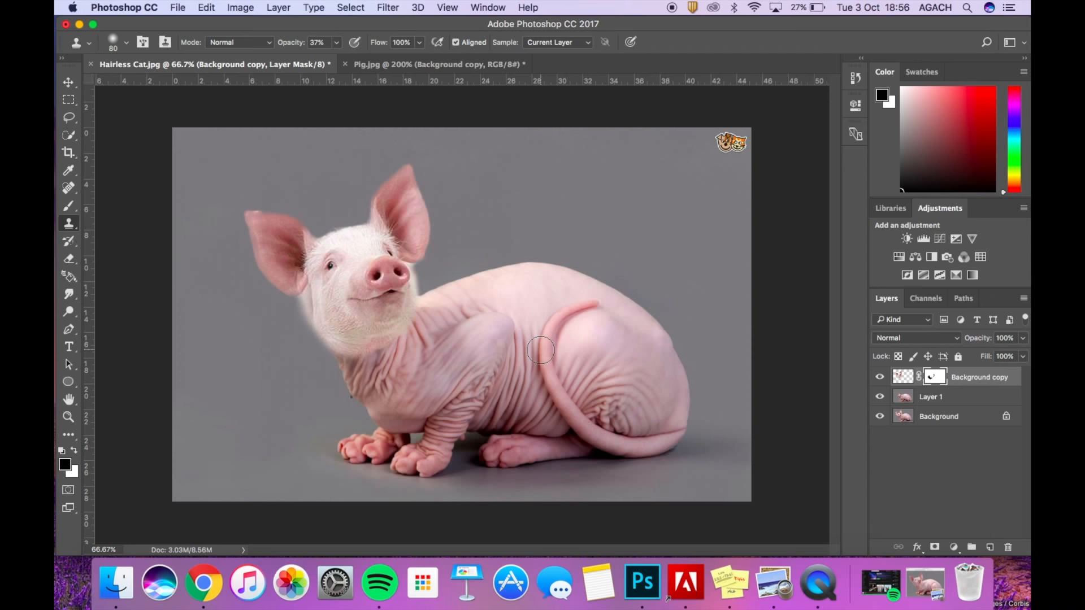
pyautogui.keyDown('alt'); pyautogui.click(525, 299); pyautogui.keyUp('alt')
pyautogui.click(336, 42)
pyautogui.moveTo(336, 59); pyautogui.dragTo(395, 58)
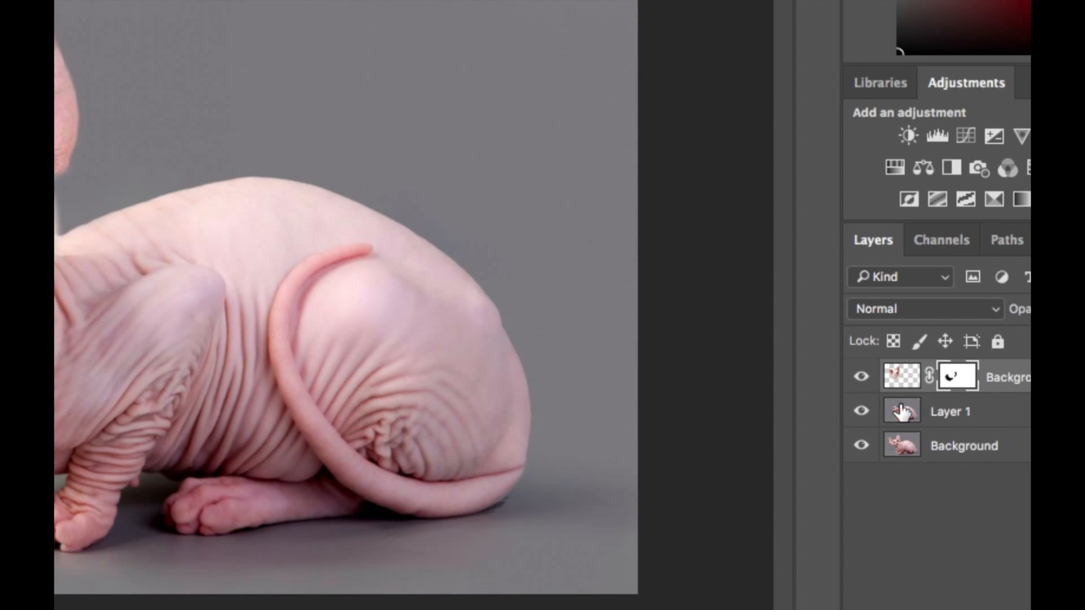
pyautogui.click(902, 413)
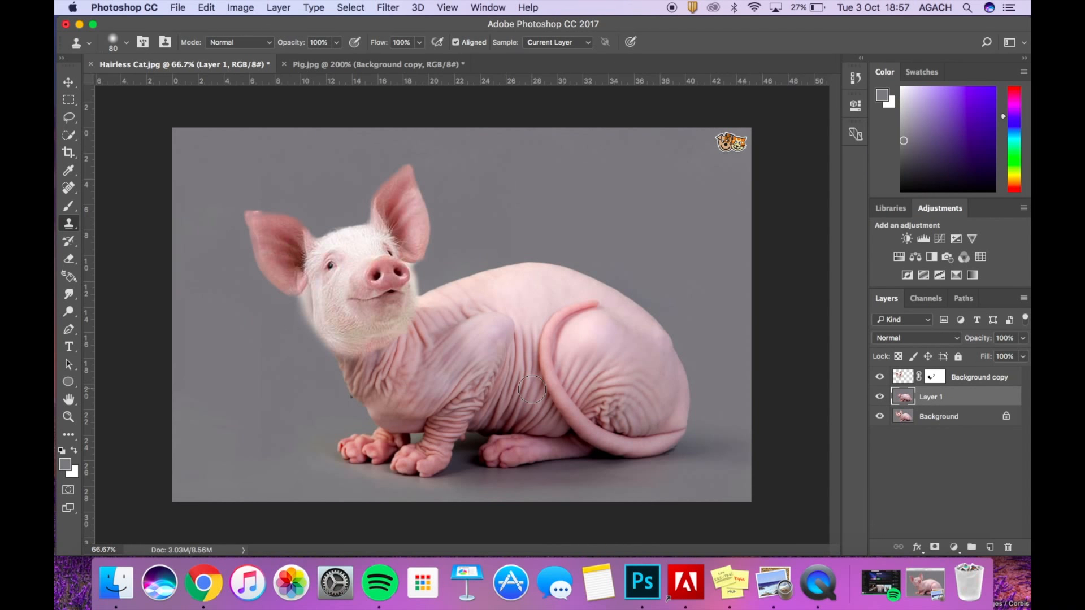
pyautogui.moveTo(537, 210)
pyautogui.mouseDown()
pyautogui.moveTo(496, 231)
pyautogui.moveTo(549, 236)
pyautogui.moveTo(491, 220)
pyautogui.moveTo(544, 185)
pyautogui.moveTo(577, 230)
pyautogui.moveTo(566, 211)
pyautogui.moveTo(591, 213)
pyautogui.moveTo(586, 189)
pyautogui.moveTo(618, 197)
pyautogui.moveTo(593, 196)
pyautogui.moveTo(627, 210)
pyautogui.moveTo(628, 249)
pyautogui.moveTo(621, 225)
pyautogui.mouseUp()
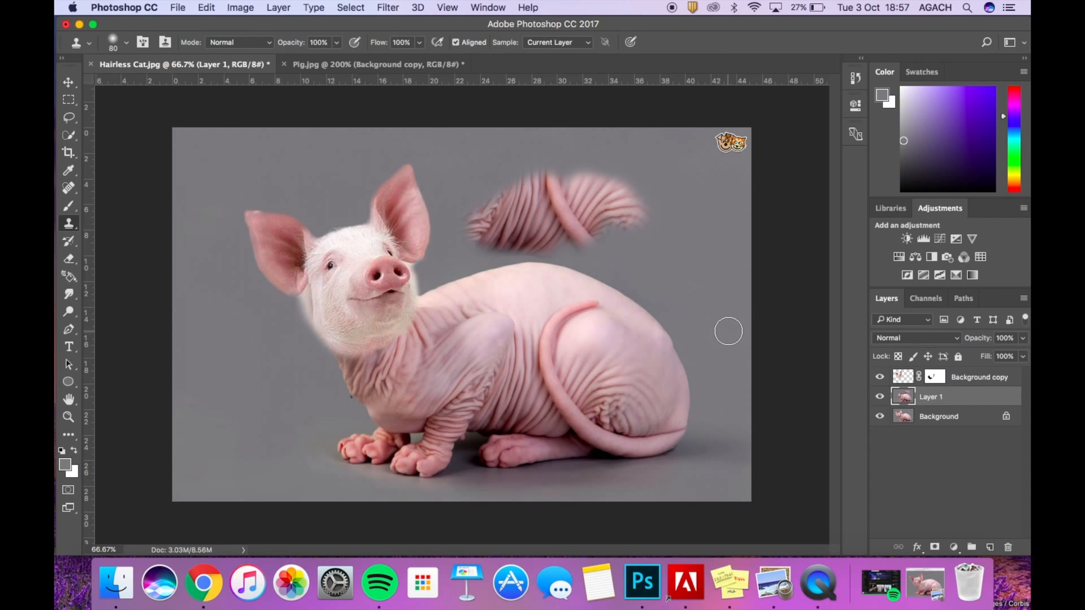
pyautogui.press('super+z')
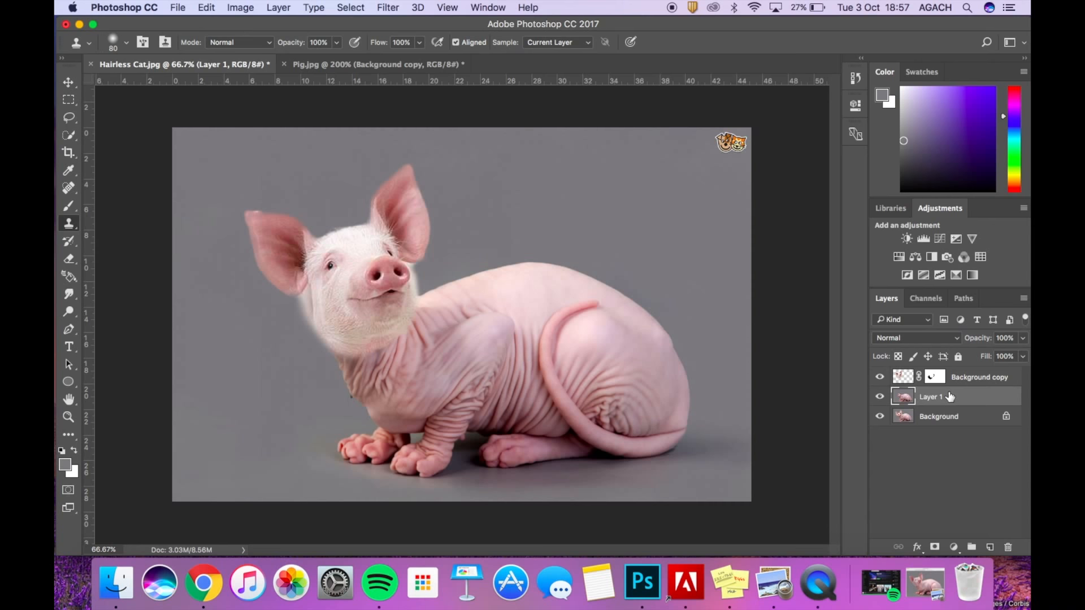
# Hide the Background layer, try to set a clone source with Layer 1 hidden as well, and show Layer 1 again.
pyautogui.click(880, 397)
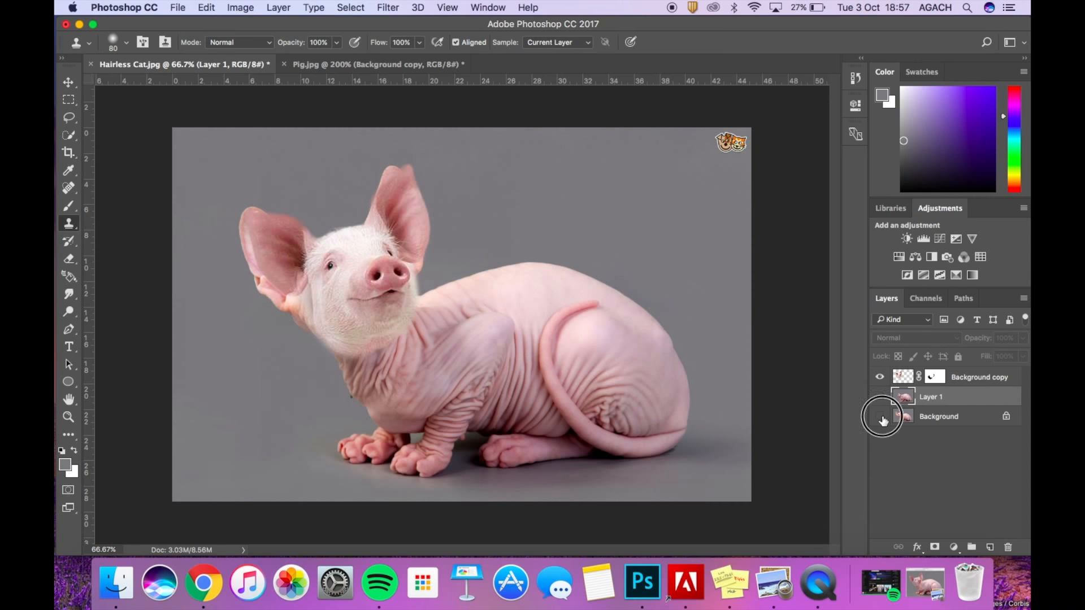
pyautogui.click(880, 417)
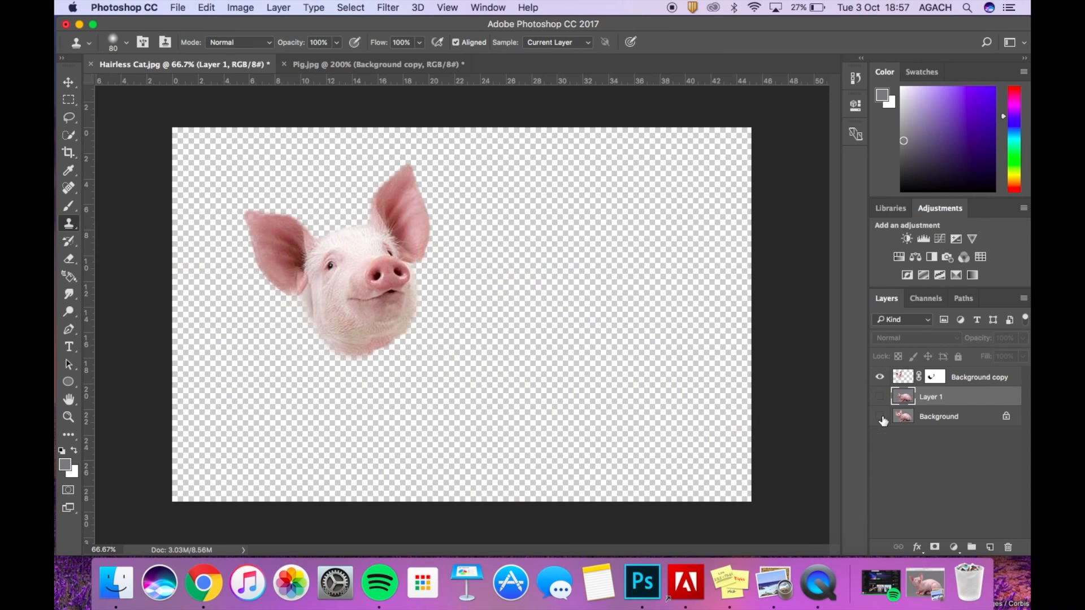
pyautogui.keyDown('alt'); pyautogui.click(500, 359); pyautogui.keyUp('alt')
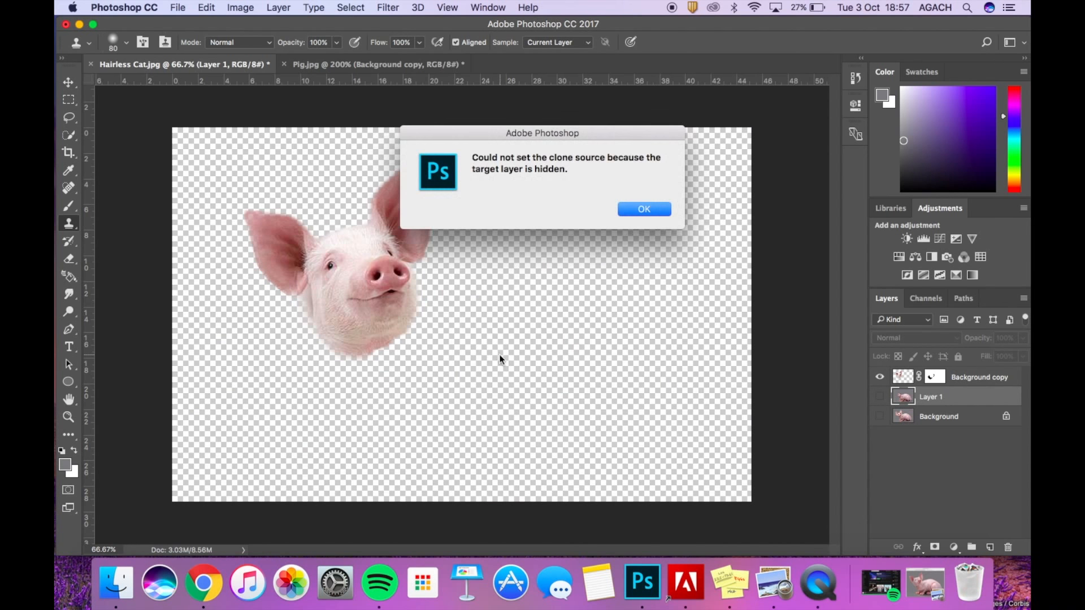
pyautogui.click(626, 210)
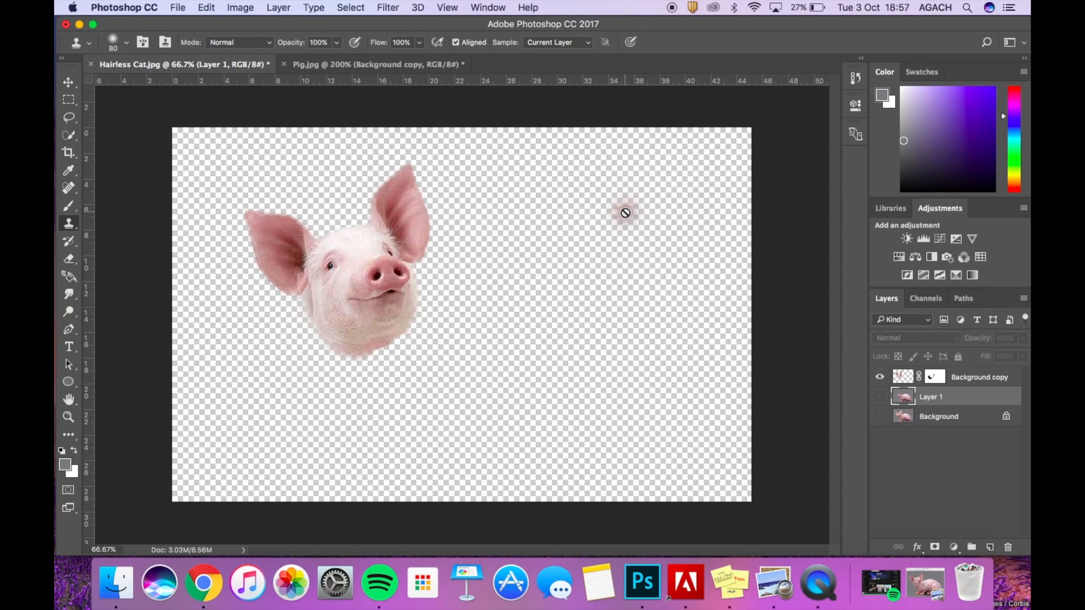
pyautogui.click(879, 394)
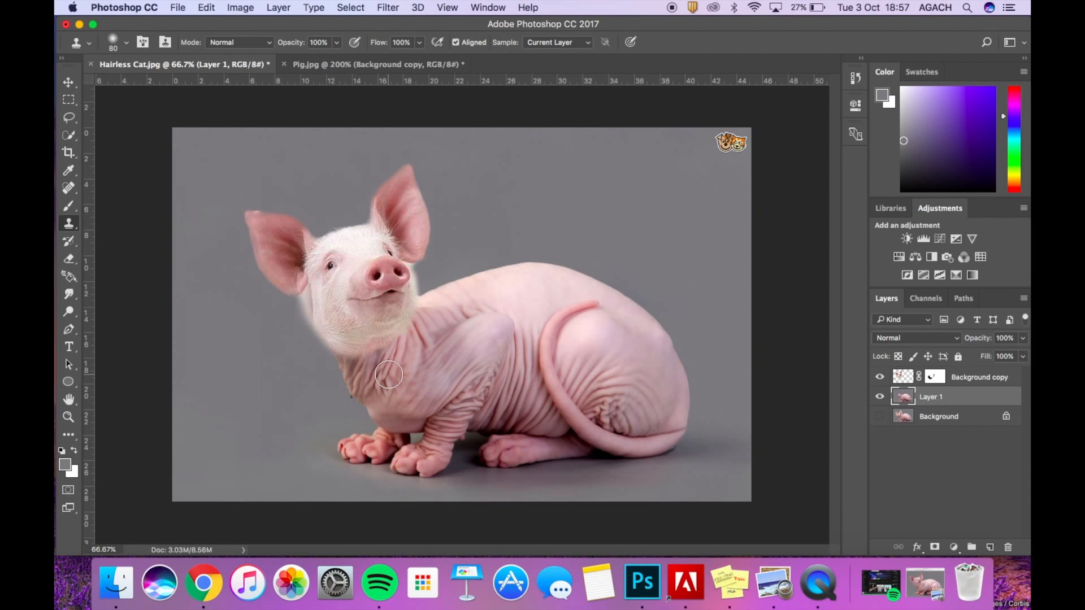
# Sample the cat's wrinkled chest skin on Layer 1, try cloning it over the pig's jaw at 100% opacity, and undo the stroke.
pyautogui.press('alt')
pyautogui.keyDown('alt'); pyautogui.click(389, 374); pyautogui.keyUp('alt')
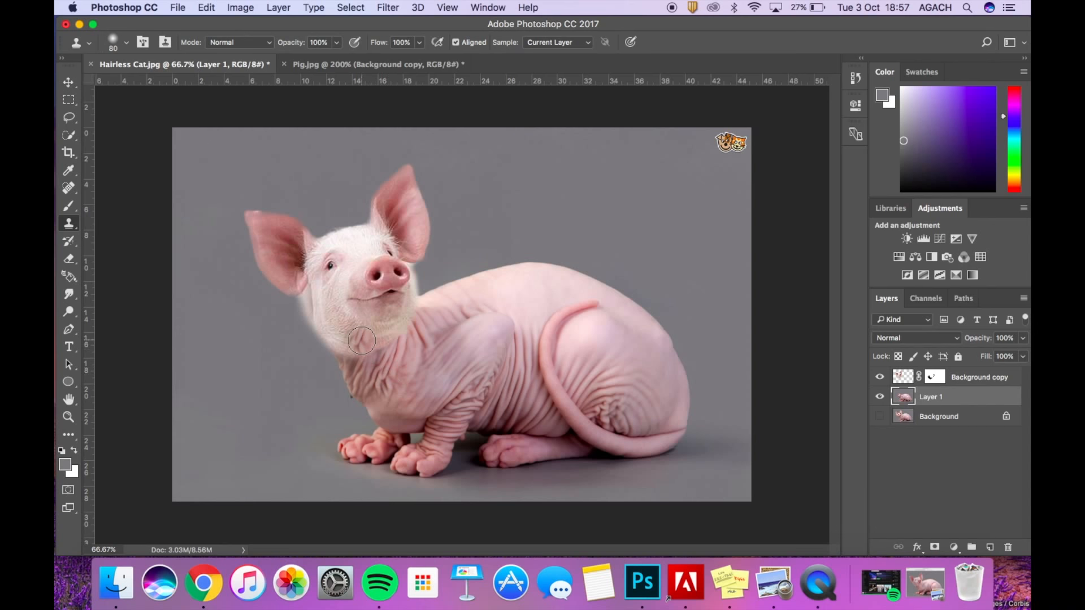
pyautogui.moveTo(363, 341); pyautogui.dragTo(329, 310)
pyautogui.click(902, 377)
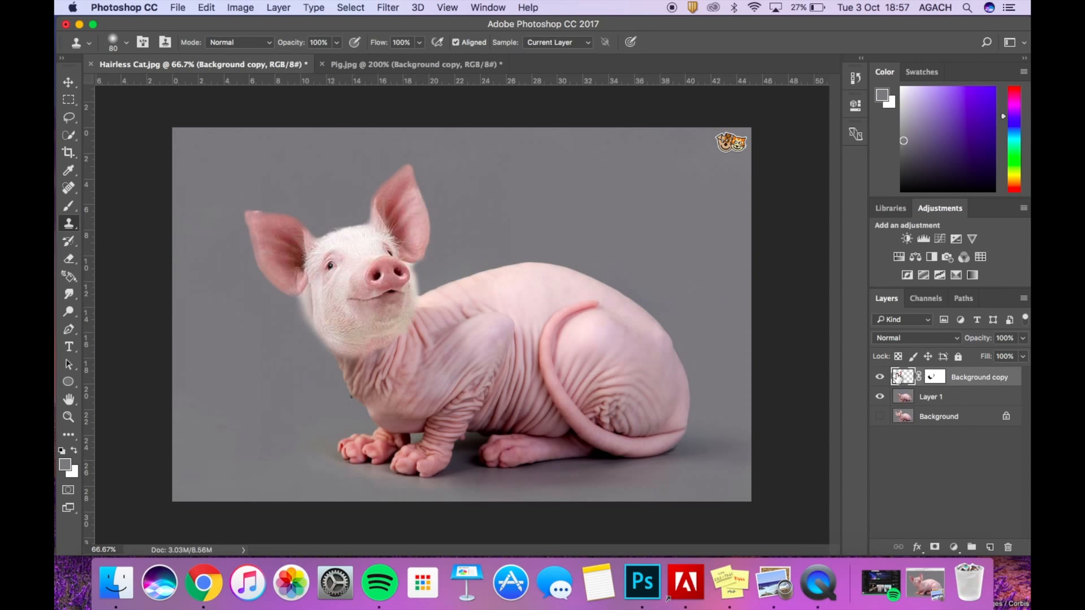
pyautogui.moveTo(327, 310)
pyautogui.mouseDown()
pyautogui.moveTo(354, 358)
pyautogui.moveTo(420, 363)
pyautogui.mouseUp()
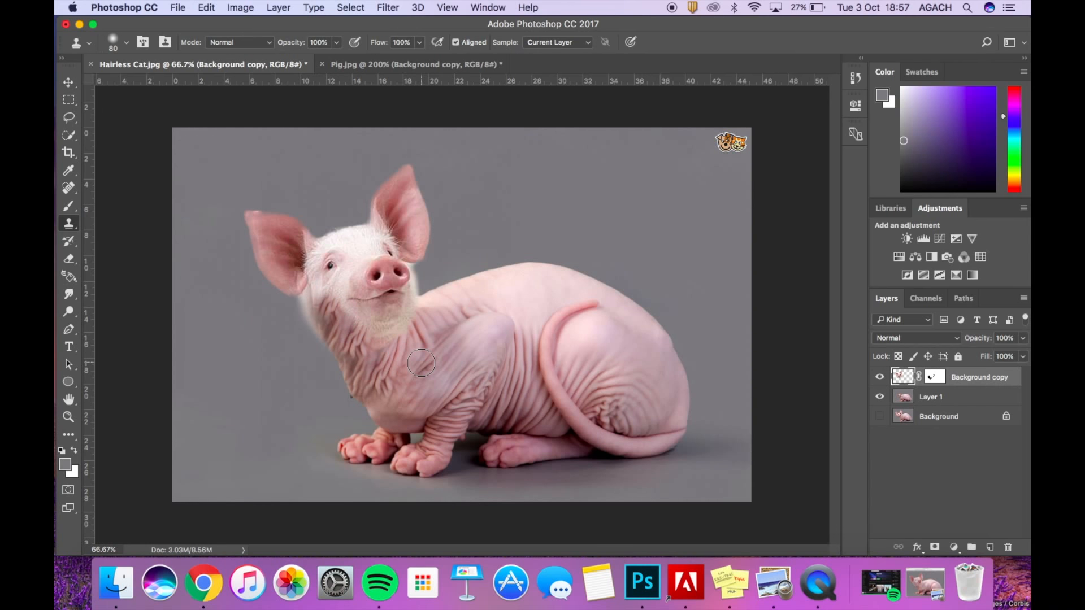
pyautogui.press('super+z')
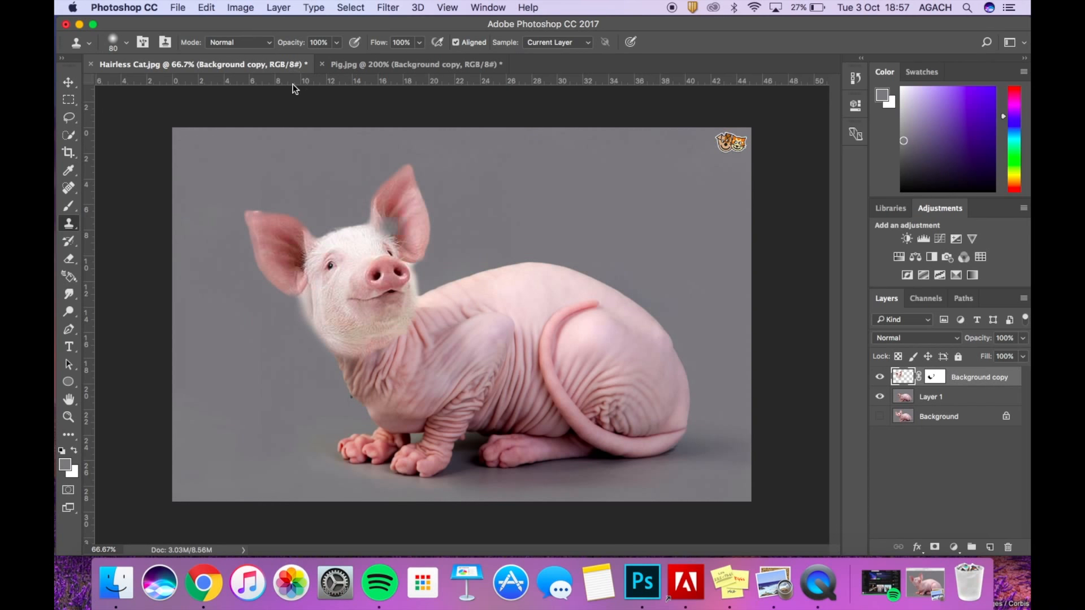
# Clone the sampled wrinkled skin over the pig's jaw and chin with a 100 px Clone Stamp at 36% opacity.
pyautogui.click(335, 44)
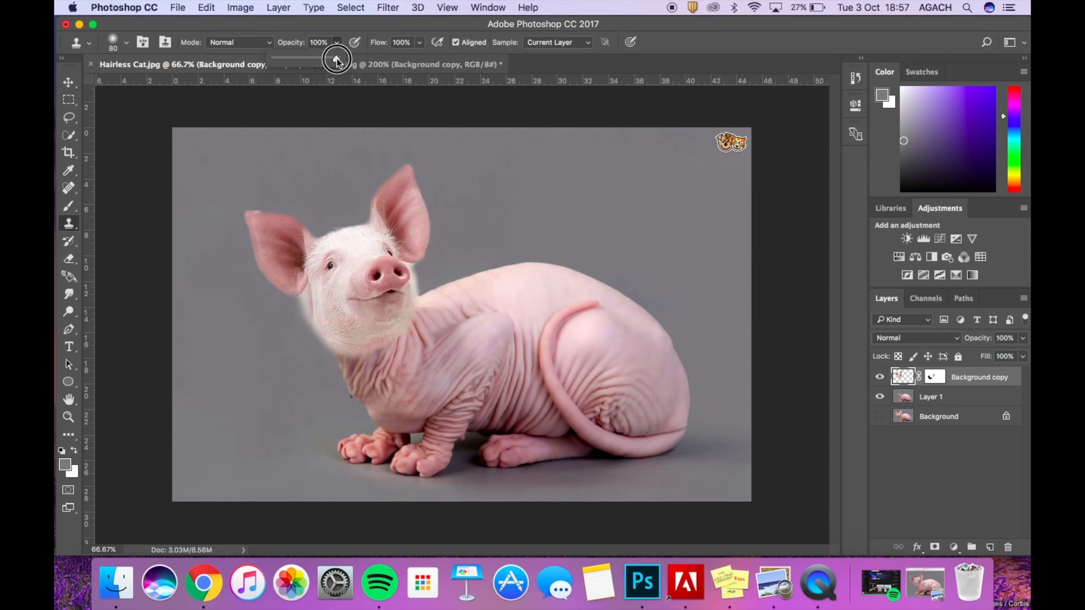
pyautogui.moveTo(337, 59); pyautogui.dragTo(296, 62)
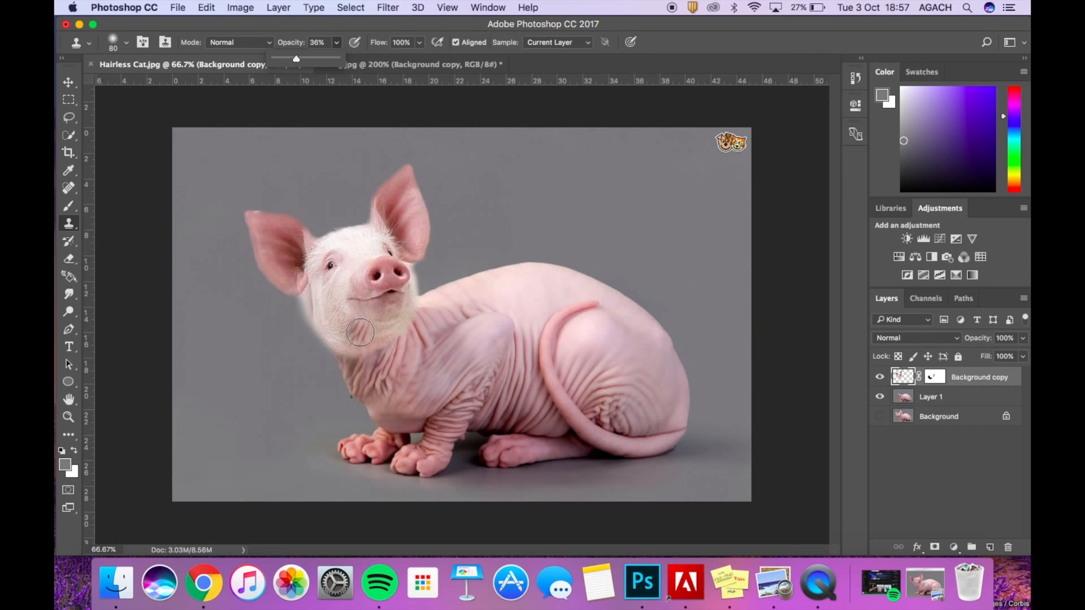
pyautogui.press(']')
pyautogui.press(']')
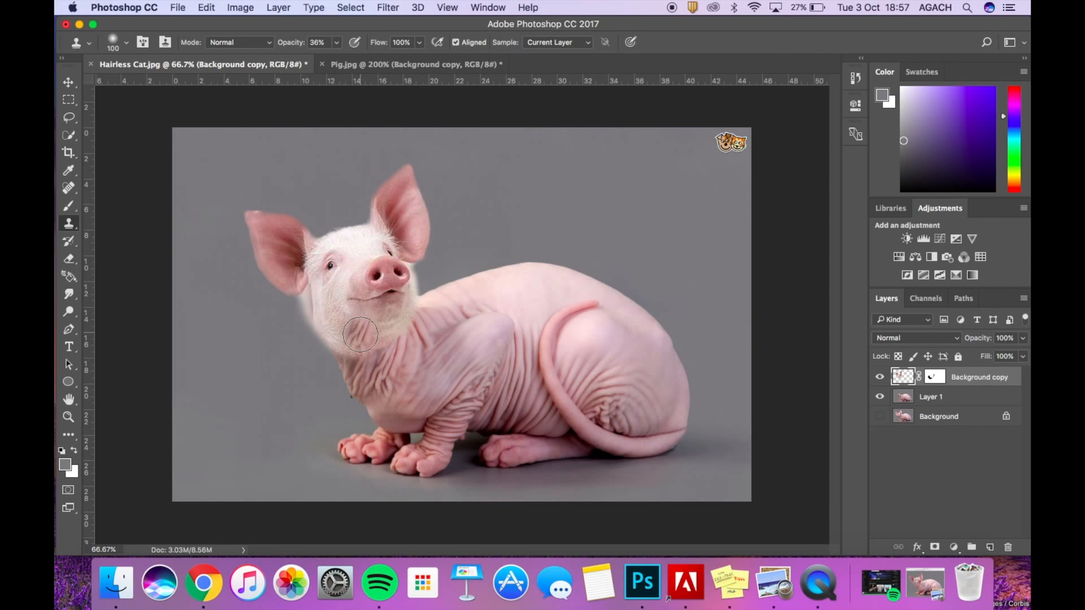
pyautogui.moveTo(360, 335)
pyautogui.mouseDown()
pyautogui.moveTo(331, 301)
pyautogui.moveTo(359, 339)
pyautogui.moveTo(383, 336)
pyautogui.moveTo(397, 317)
pyautogui.moveTo(359, 320)
pyautogui.moveTo(325, 305)
pyautogui.mouseUp()
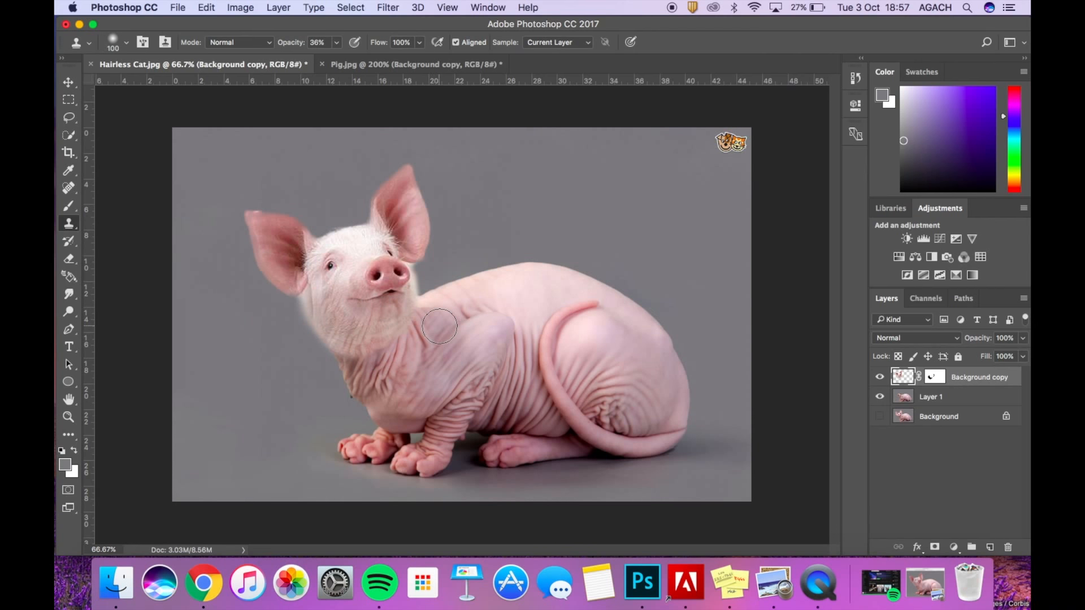
# Try cloning the cat's neck skin from Layer 1 over the pig's face and ear at 36% opacity.
pyautogui.click(903, 397)
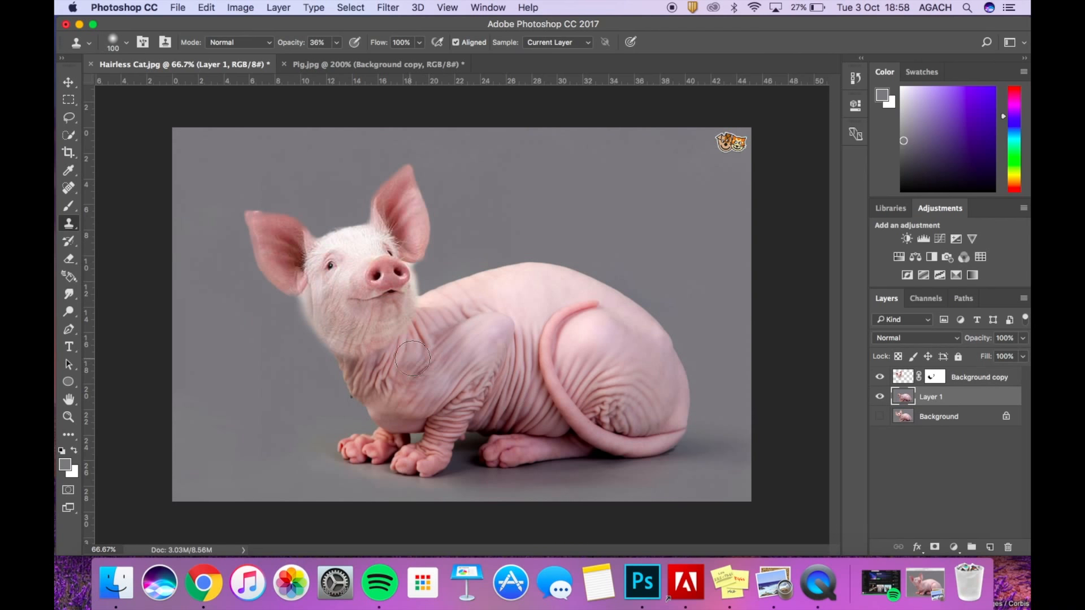
pyautogui.click(908, 381)
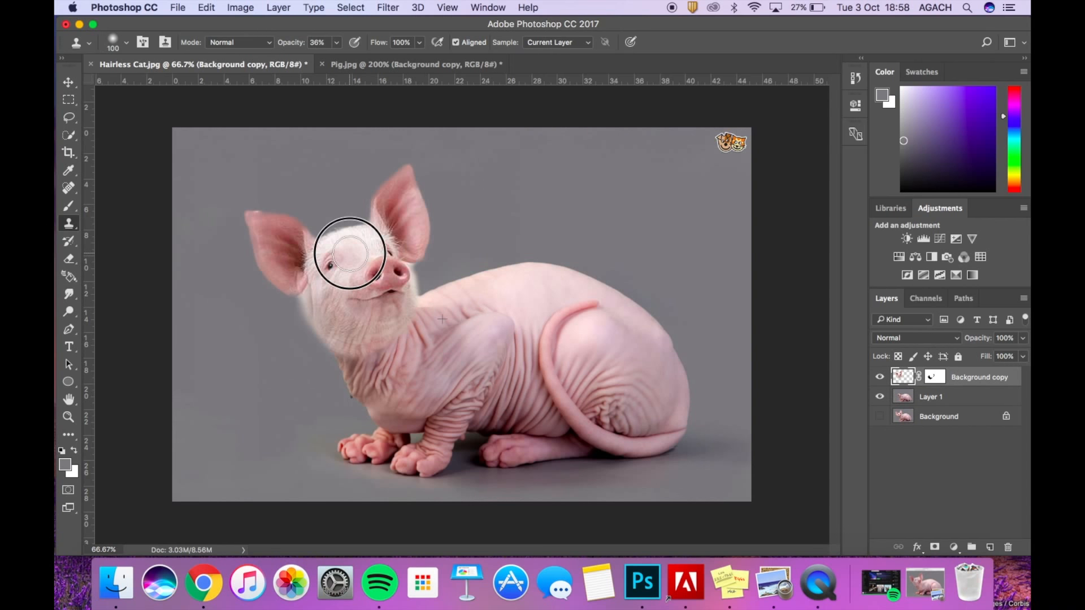
pyautogui.moveTo(361, 244)
pyautogui.mouseDown()
pyautogui.moveTo(337, 258)
pyautogui.moveTo(359, 243)
pyautogui.moveTo(390, 278)
pyautogui.mouseUp()
pyautogui.moveTo(299, 259)
pyautogui.mouseDown()
pyautogui.moveTo(273, 235)
pyautogui.moveTo(283, 256)
pyautogui.mouseUp()
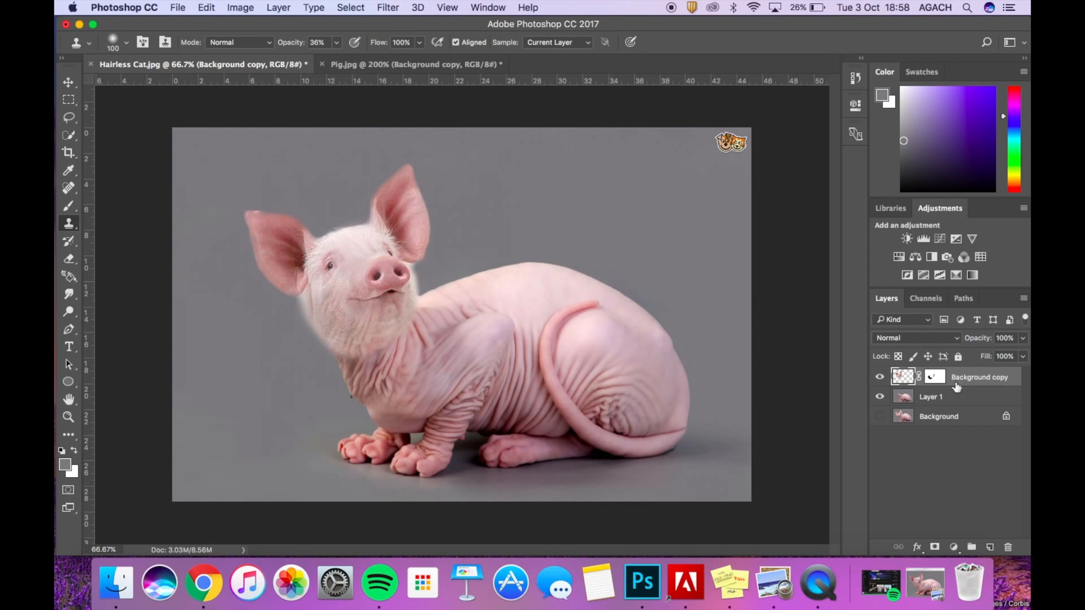
# Try cloning the cat's upper shoulder skin from Layer 1 over the pig's forehead and ear, and undo the stroke.
pyautogui.click(908, 399)
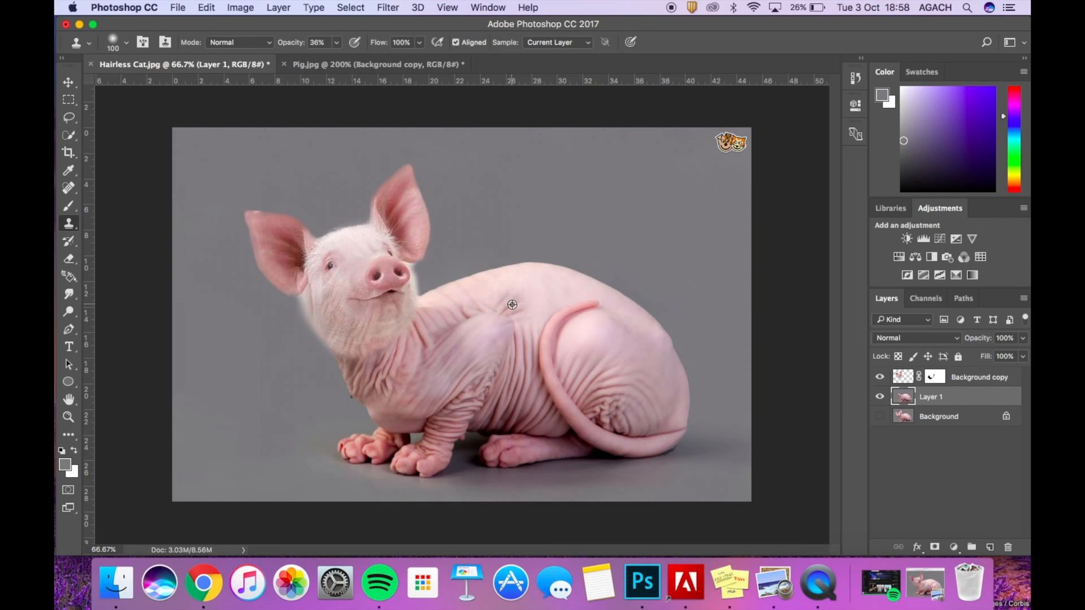
pyautogui.click(904, 377)
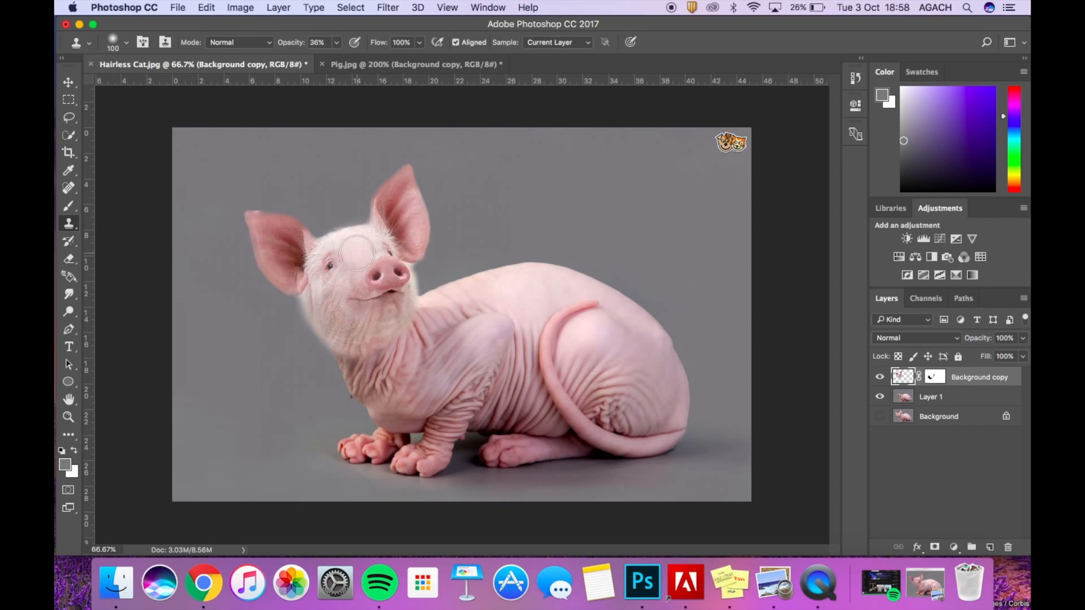
pyautogui.moveTo(356, 246); pyautogui.dragTo(406, 223)
pyautogui.press('super+z')
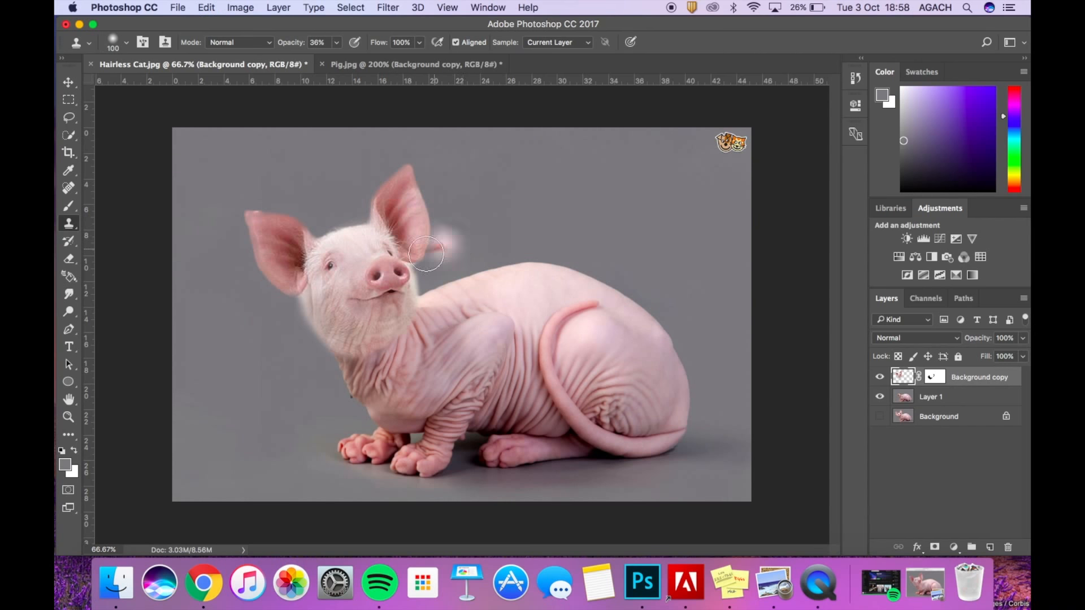
# Check the pig head by toggling its layer, try cloning more Layer 1 skin over its face and chin, and undo the face cloning.
pyautogui.click(879, 377)
pyautogui.click(879, 377)
pyautogui.click(926, 396)
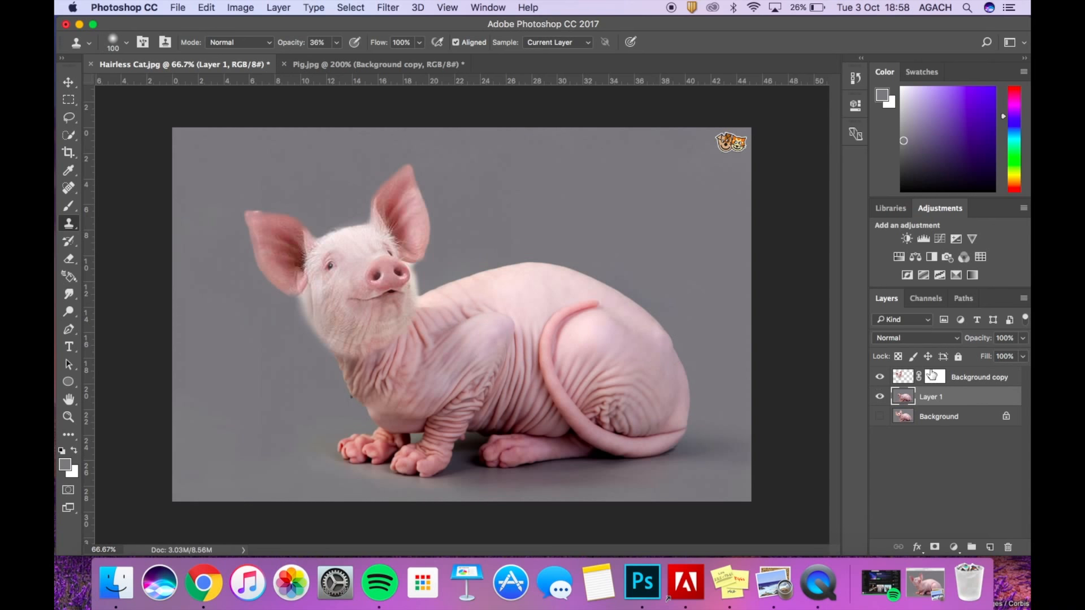
pyautogui.click(903, 377)
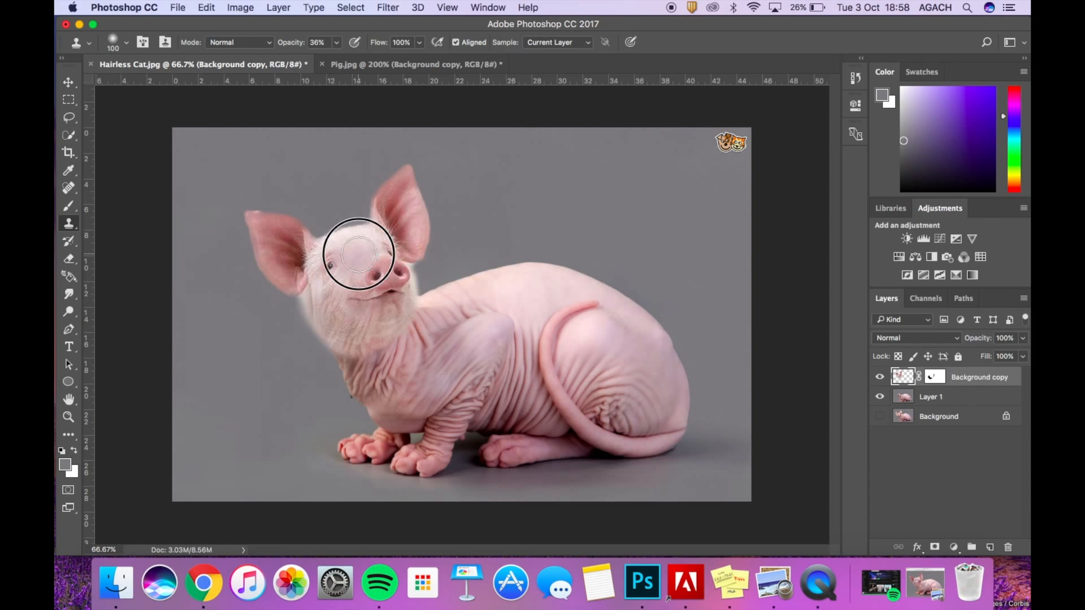
pyautogui.moveTo(353, 243)
pyautogui.mouseDown()
pyautogui.moveTo(383, 281)
pyautogui.moveTo(374, 324)
pyautogui.mouseUp()
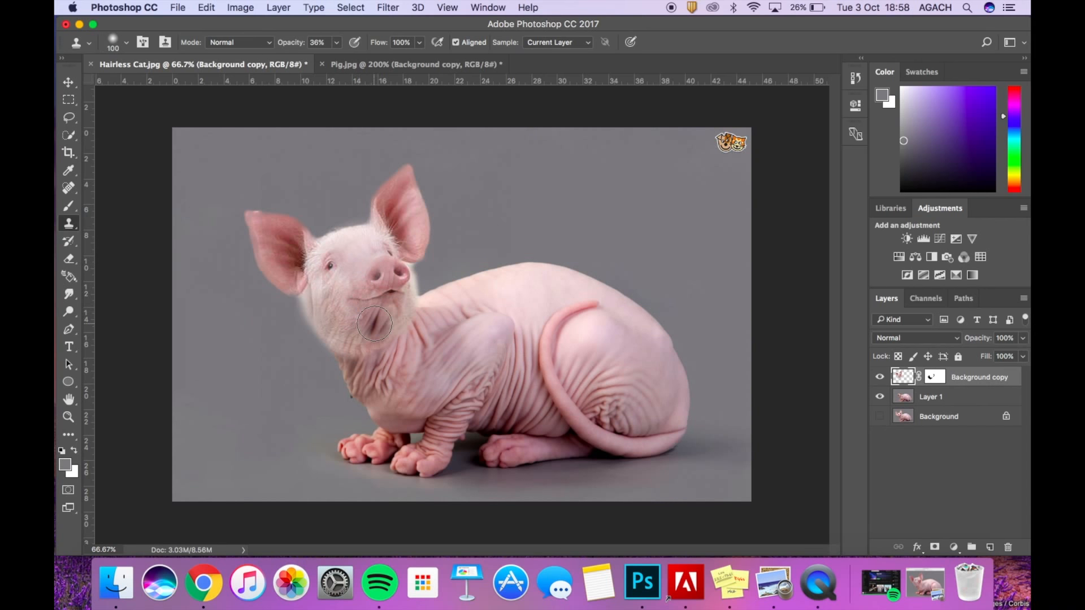
pyautogui.press('super+z')
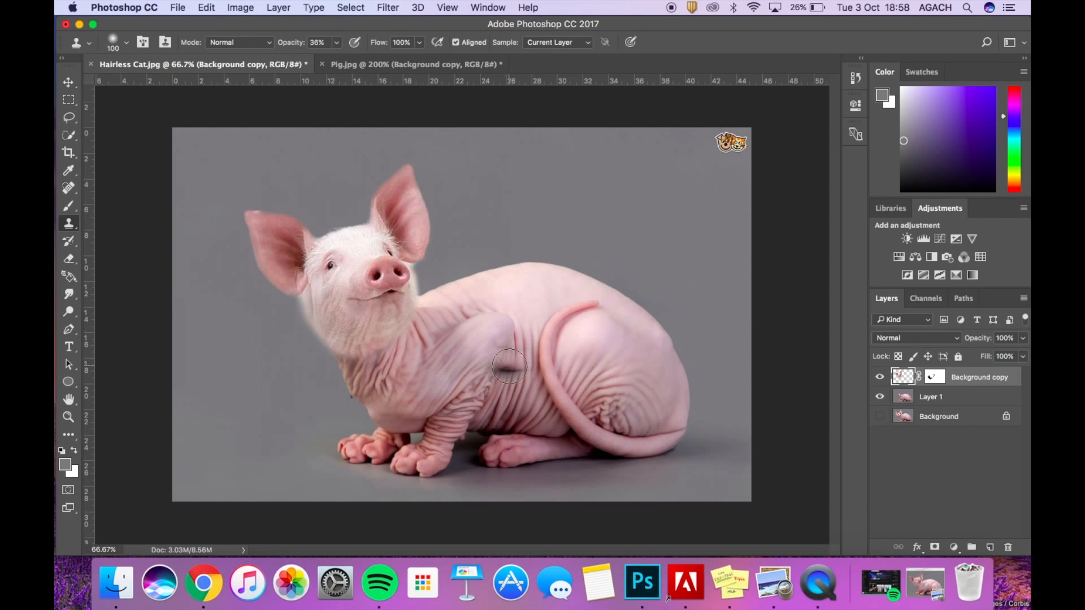
pyautogui.click(75, 294)
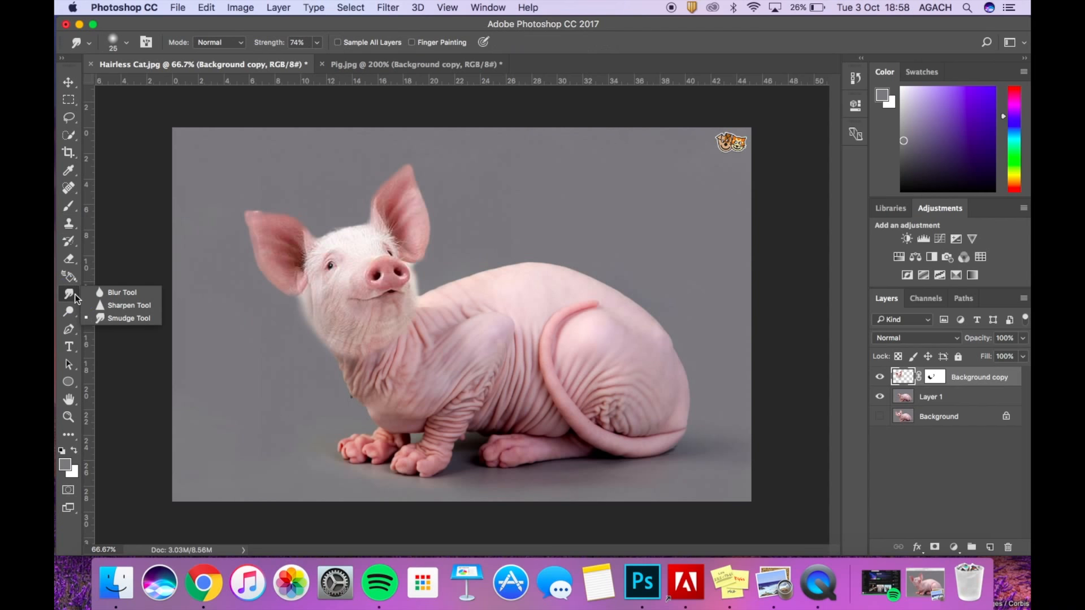
pyautogui.click(131, 319)
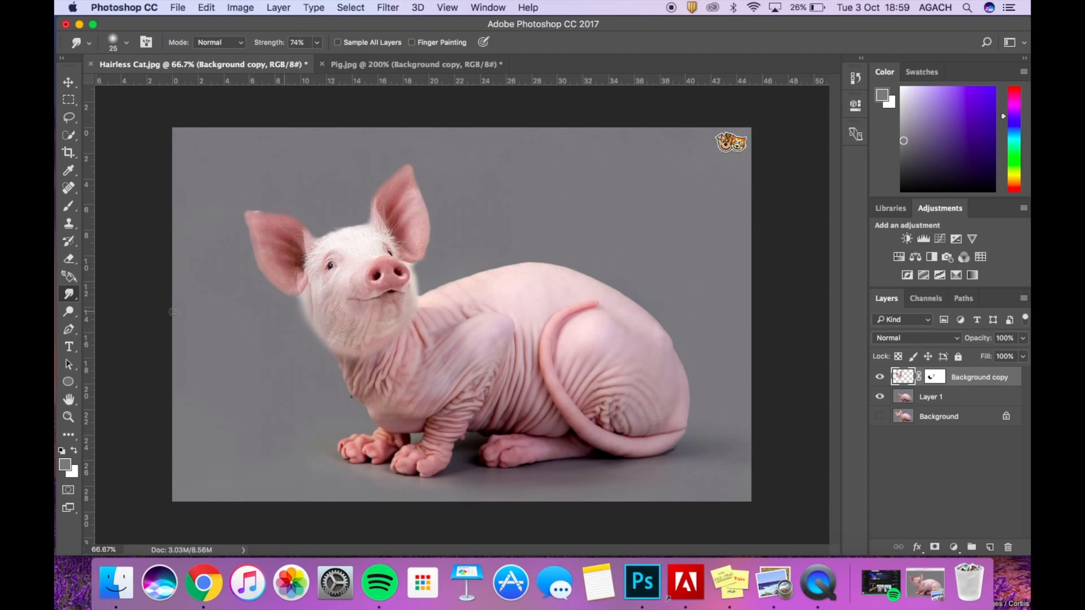
pyautogui.rightClick(71, 293)
pyautogui.click(111, 290)
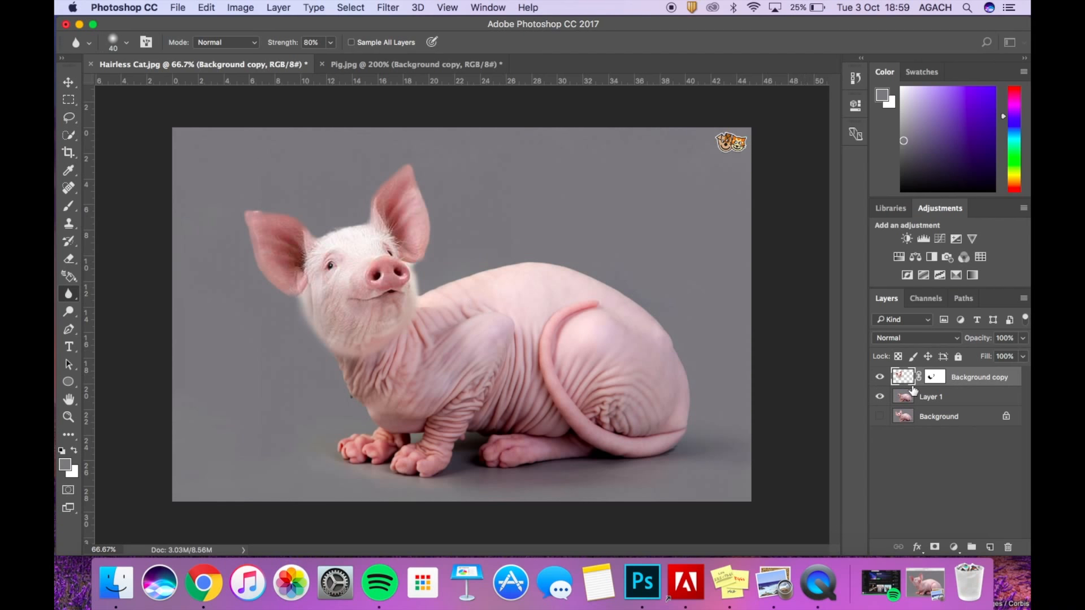
# Select the pig's head on the Background copy layer with an enlarged Quick Selection brush.
pyautogui.click(905, 383)
pyautogui.click(66, 136)
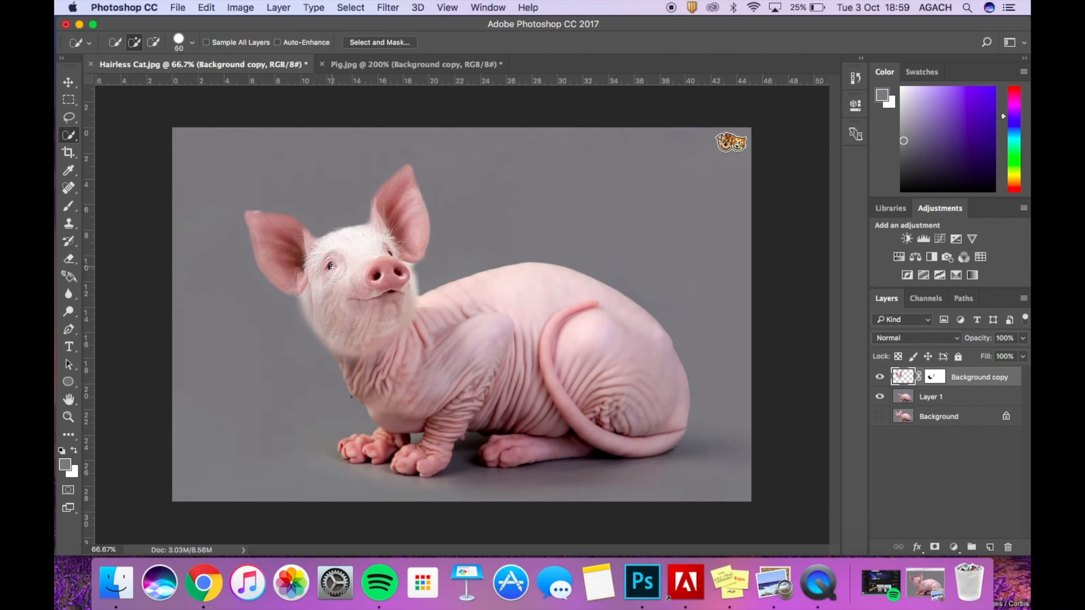
pyautogui.press(']')
pyautogui.press(']')
pyautogui.press(']')
pyautogui.press(']')
pyautogui.press(']')
pyautogui.press(']')
pyautogui.moveTo(339, 230); pyautogui.dragTo(366, 255)
# Subtract the excess area below the pig's jaw and beside its neck from the selection, using a smaller Quick Selection brush.
pyautogui.click(152, 49)
pyautogui.press('[')
pyautogui.press('[')
pyautogui.press('[')
pyautogui.press('[')
pyautogui.press('[')
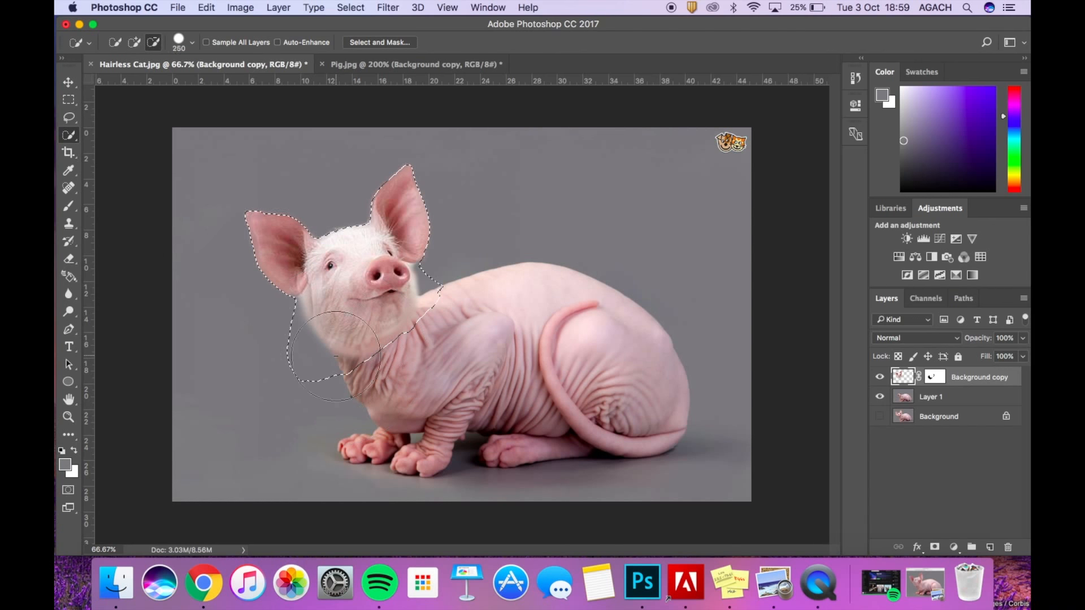
pyautogui.press('[')
pyautogui.press('[')
pyautogui.press('[')
pyautogui.press('[')
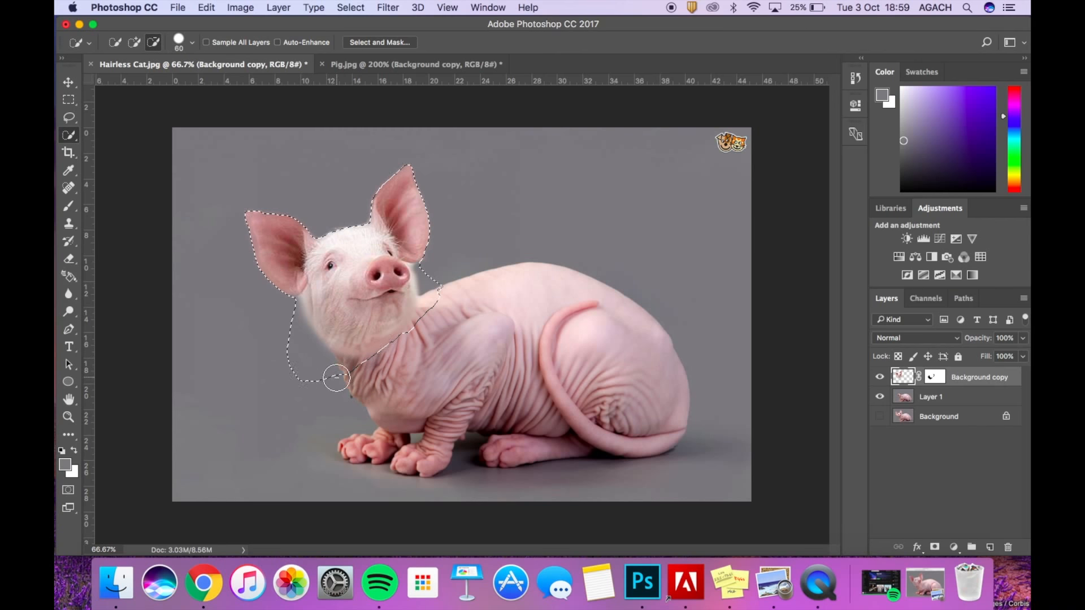
pyautogui.moveTo(336, 377)
pyautogui.mouseDown()
pyautogui.moveTo(310, 371)
pyautogui.moveTo(279, 322)
pyautogui.mouseUp()
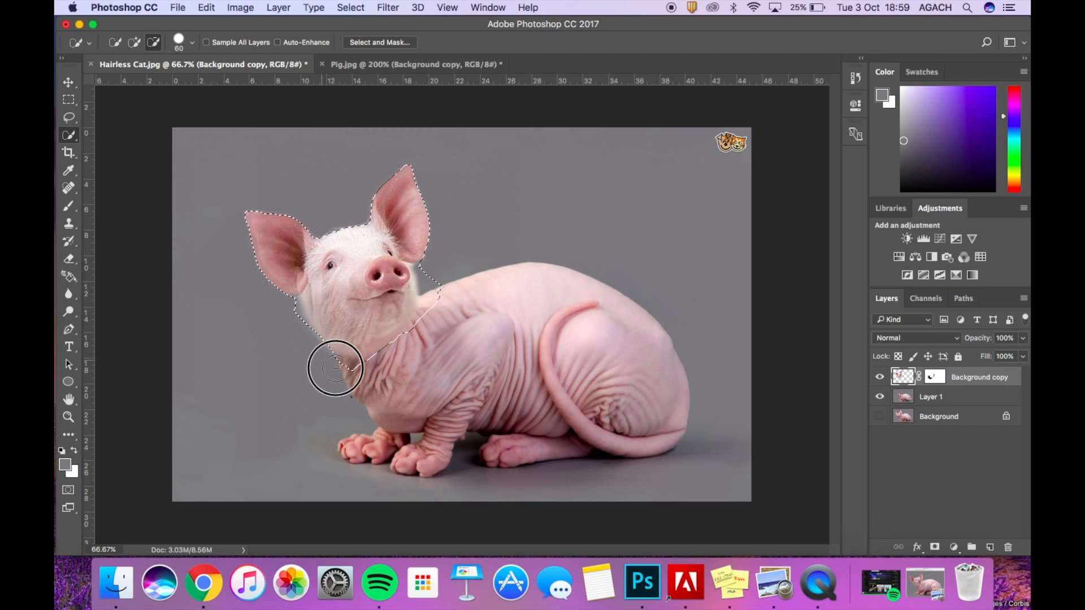
pyautogui.moveTo(455, 315)
pyautogui.mouseDown()
pyautogui.moveTo(435, 273)
pyautogui.moveTo(434, 309)
pyautogui.mouseUp()
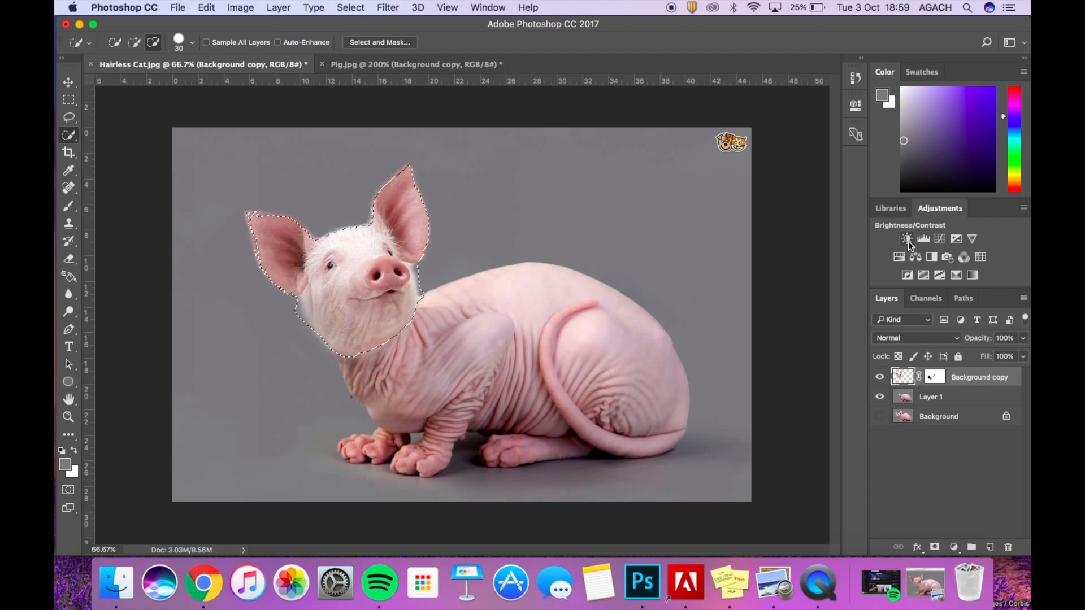
# Add a Levels adjustment limited to the selected pig head, with shadows at 15, midtones at 0.90 and slightly lowered highlights.
pyautogui.click(924, 240)
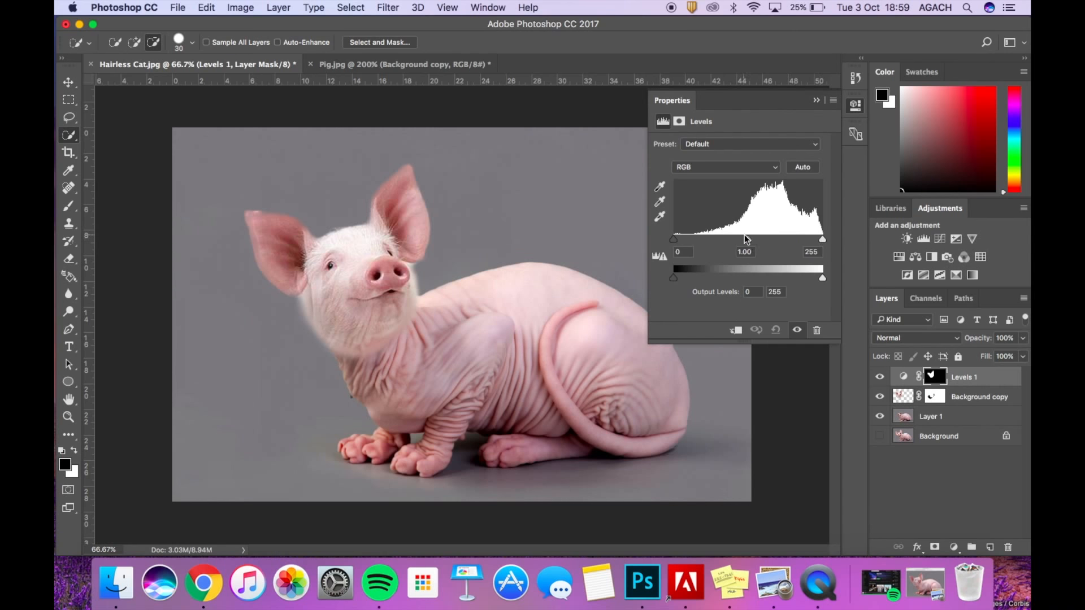
pyautogui.moveTo(747, 239); pyautogui.dragTo(756, 241)
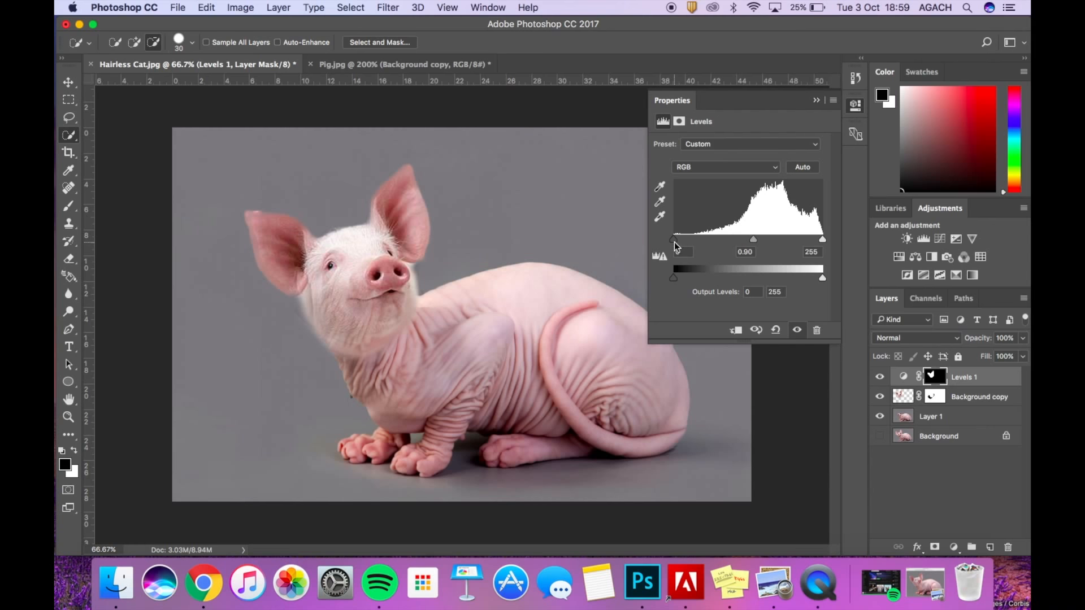
pyautogui.moveTo(674, 242); pyautogui.dragTo(682, 242)
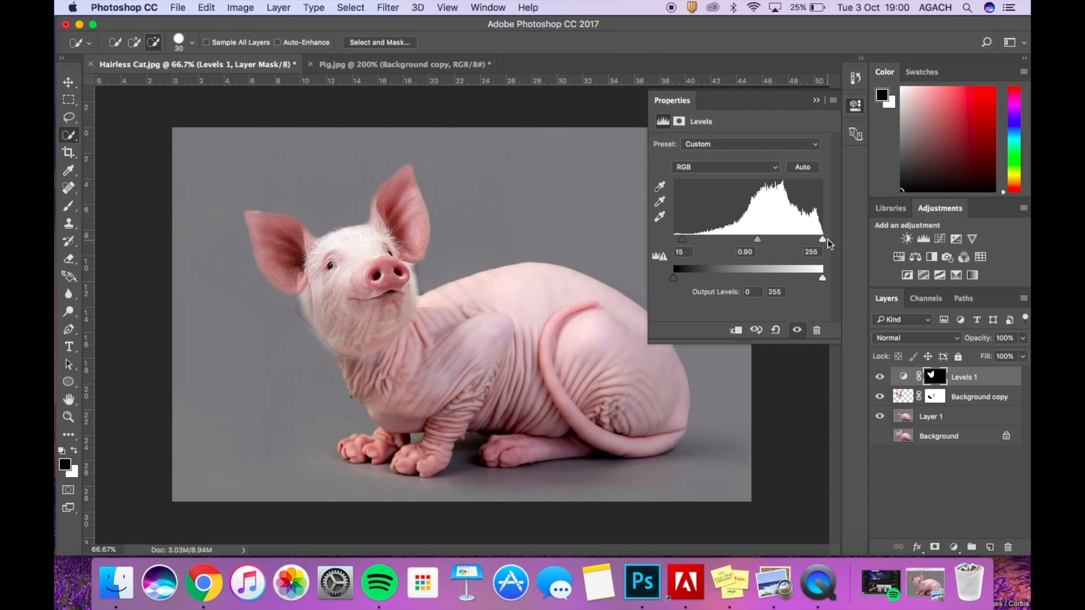
pyautogui.moveTo(823, 240); pyautogui.dragTo(822, 242)
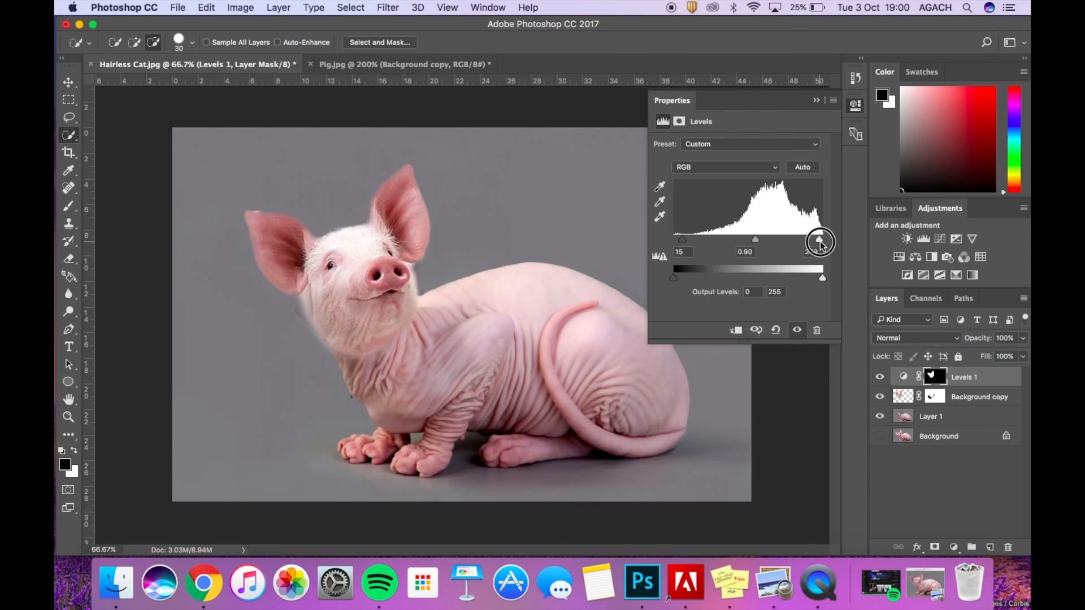
pyautogui.click(817, 100)
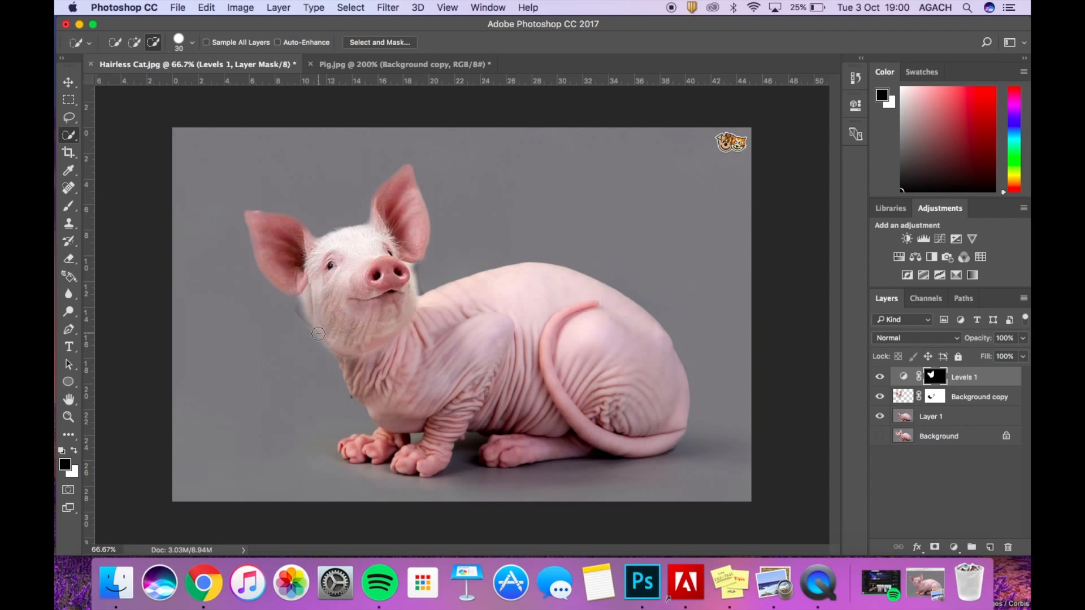
# Paint black on the Levels mask along the pig's jaw edge with a 35 px brush at 100% opacity.
pyautogui.click(68, 208)
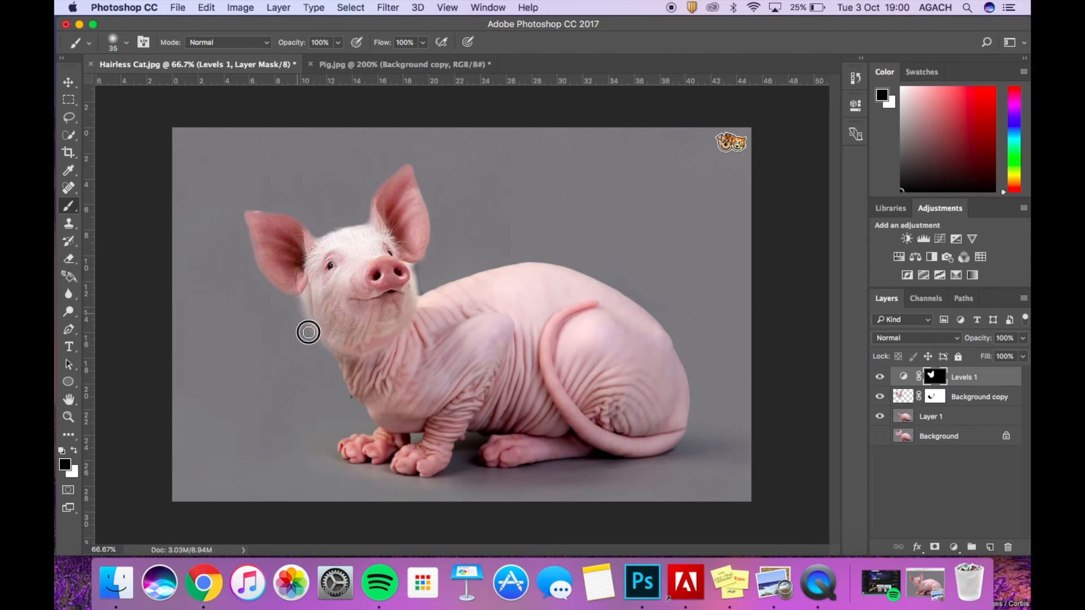
pyautogui.moveTo(308, 332); pyautogui.dragTo(339, 362)
# Quick-export the composite as a PNG named Hairless Pig to the Desktop.
pyautogui.click(177, 8)
pyautogui.click(177, 8)
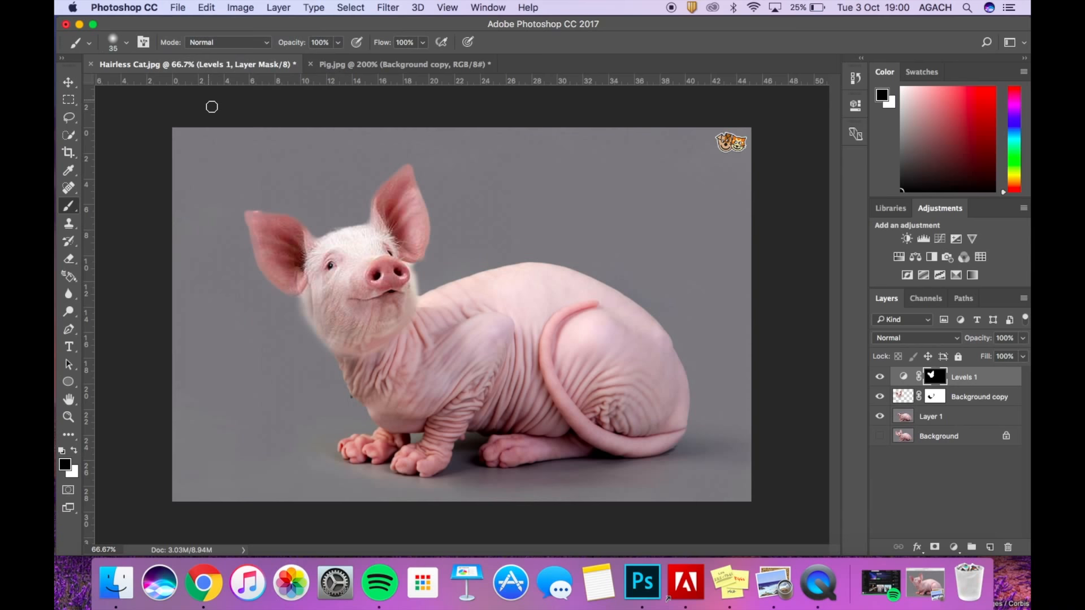
pyautogui.click(177, 7)
pyautogui.moveTo(208, 194)
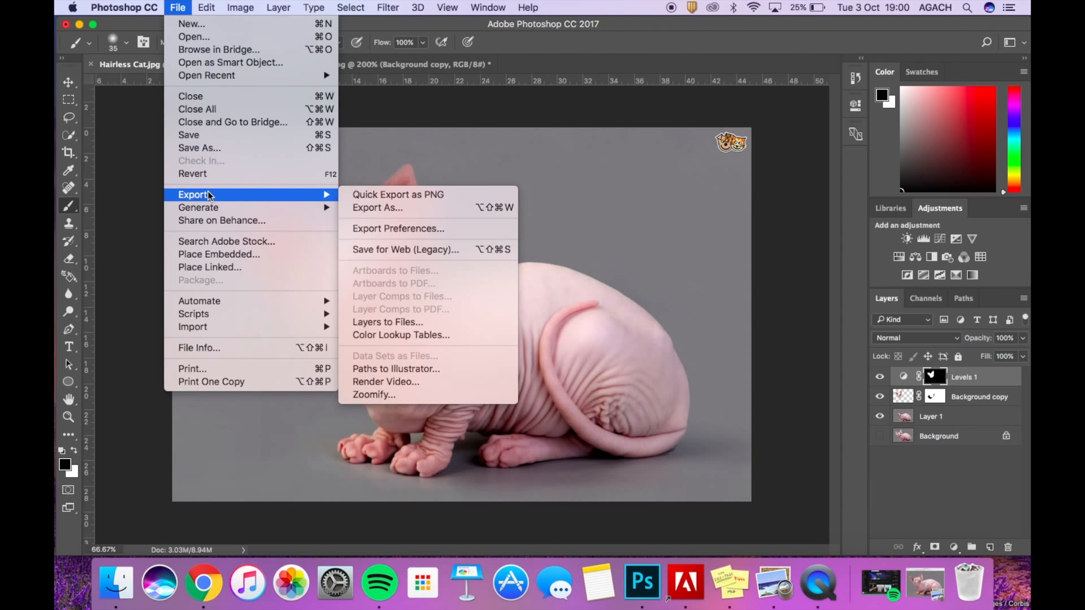
pyautogui.click(385, 194)
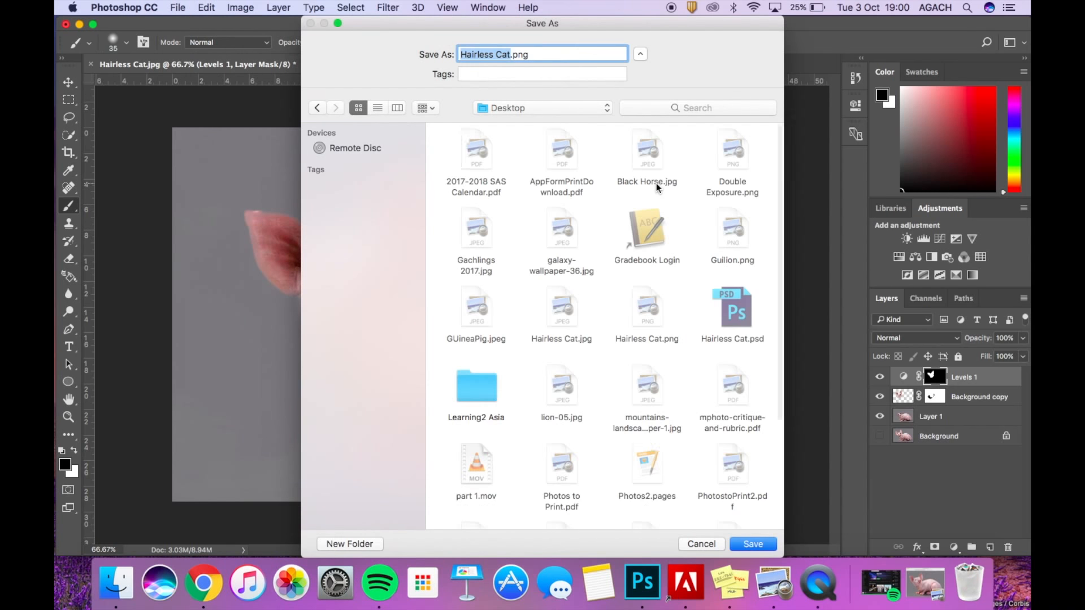
pyautogui.write('Hai')
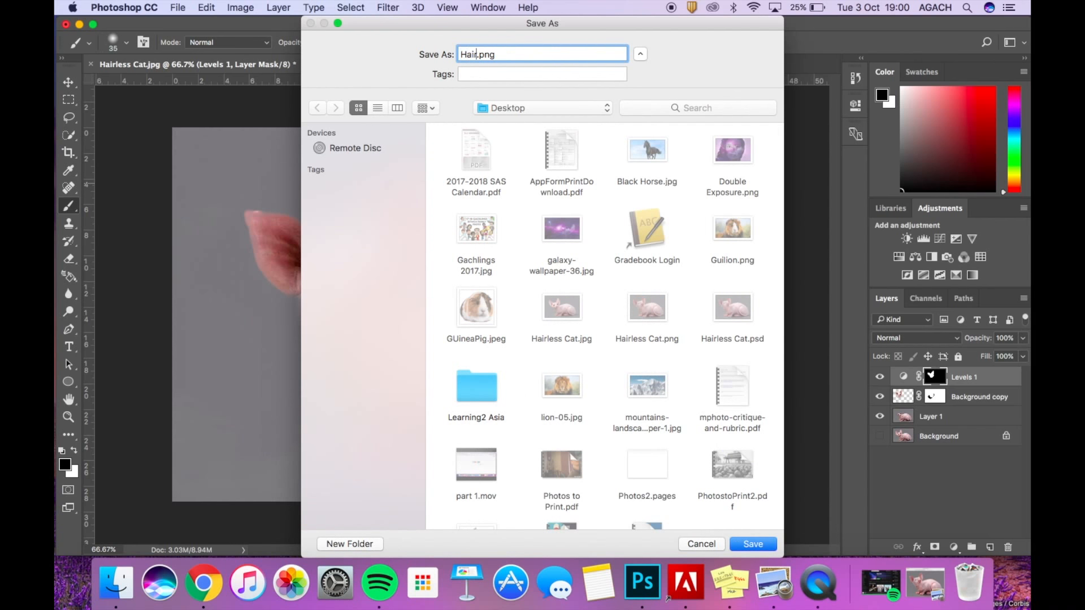
pyautogui.press('BackSpace')
pyautogui.press('BackSpace')
pyautogui.write('airless Pig')
pyautogui.press('Return')
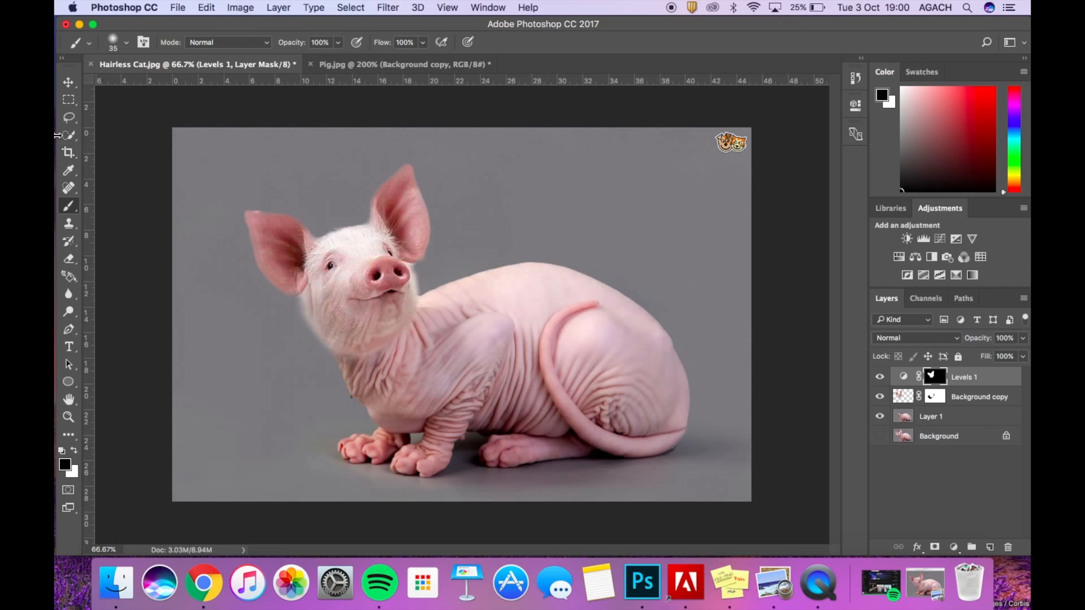
# Review the tool variants in the healing, brush, stamp, dodge and blur groups, and return to the Move tool.
pyautogui.click(65, 190)
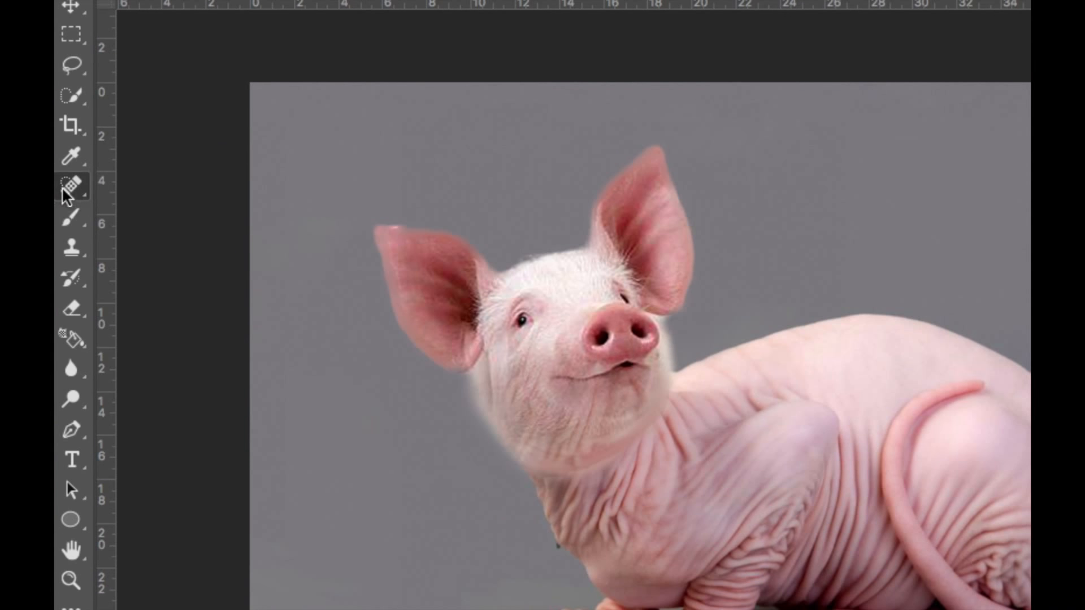
pyautogui.click(62, 186)
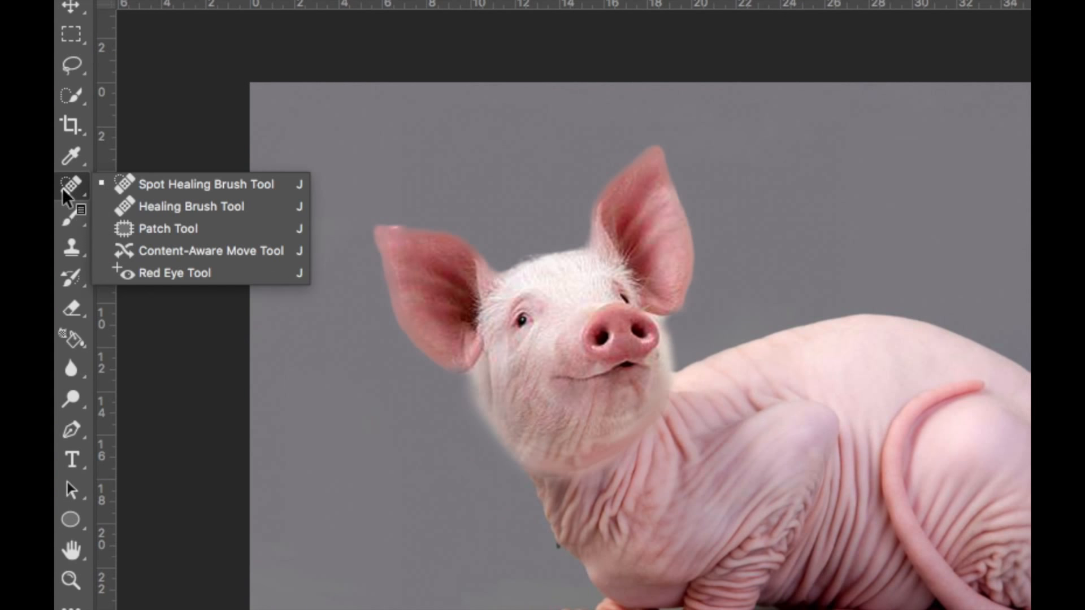
pyautogui.click(66, 217)
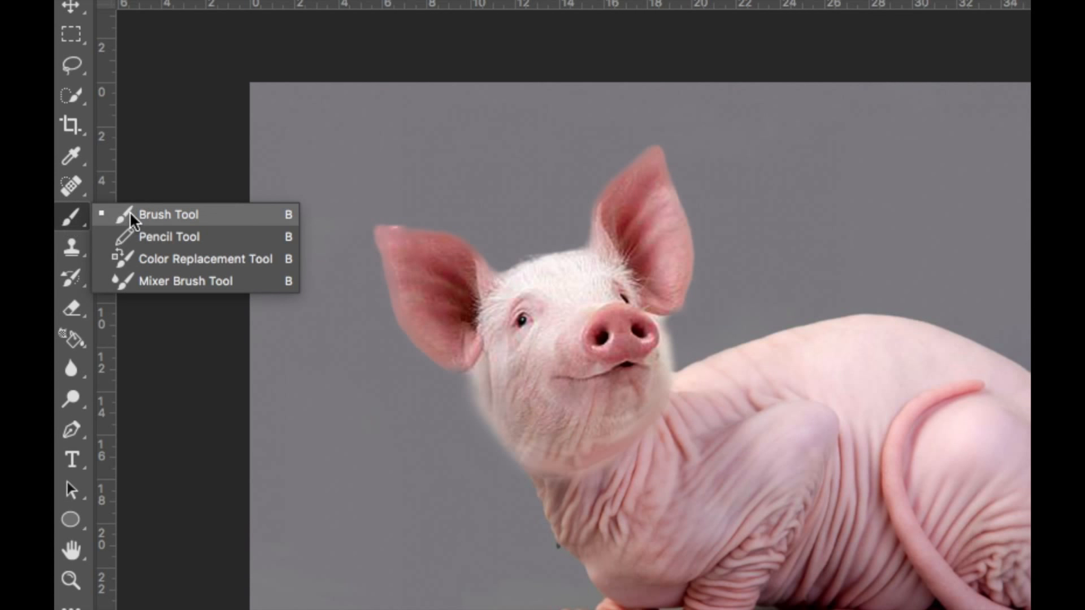
pyautogui.click(62, 216)
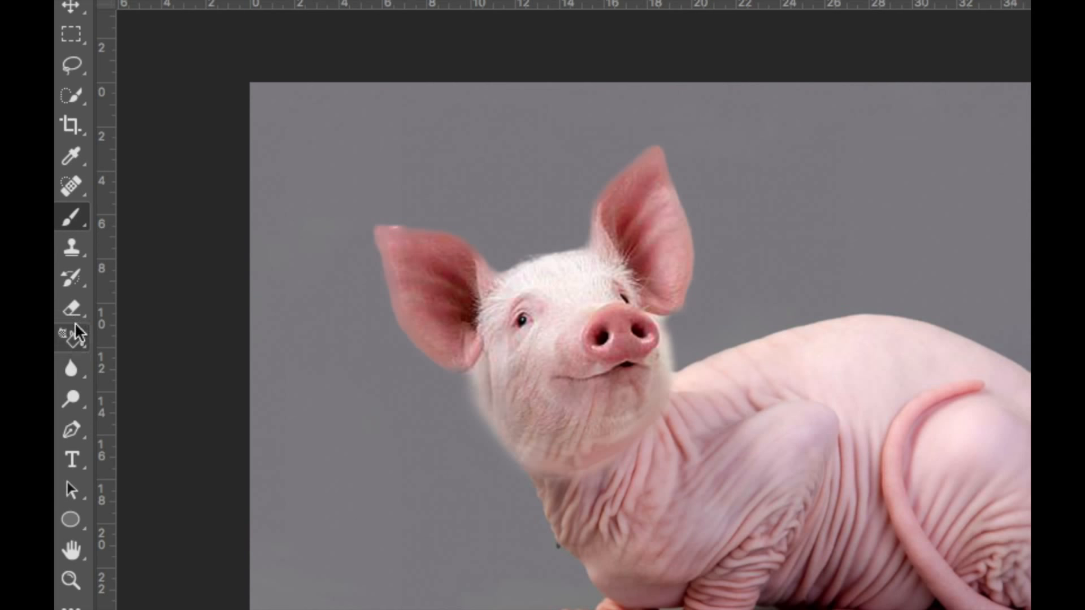
pyautogui.click(71, 248)
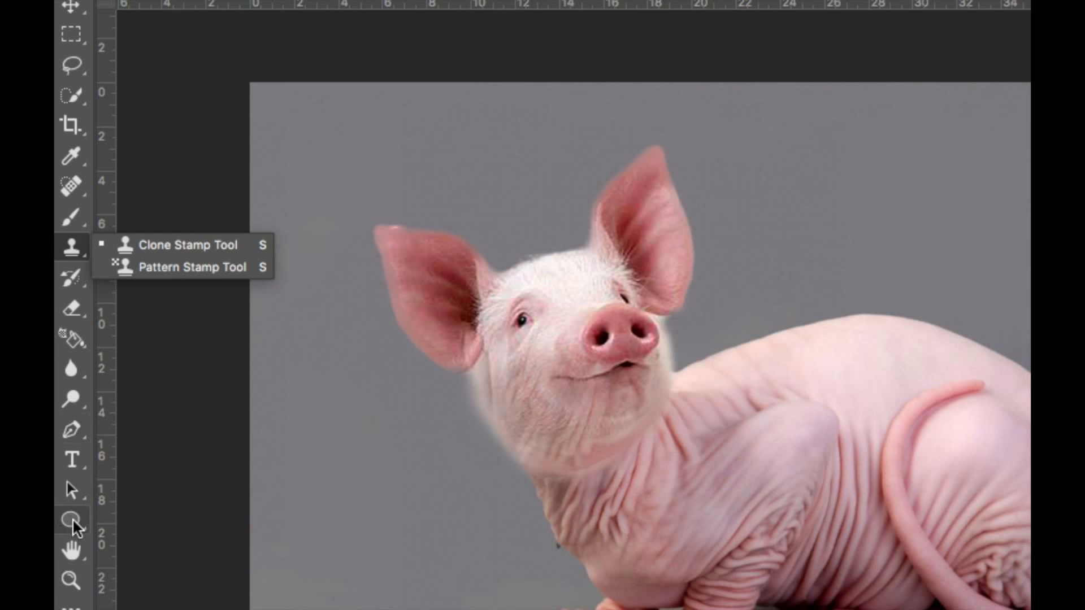
pyautogui.click(78, 397)
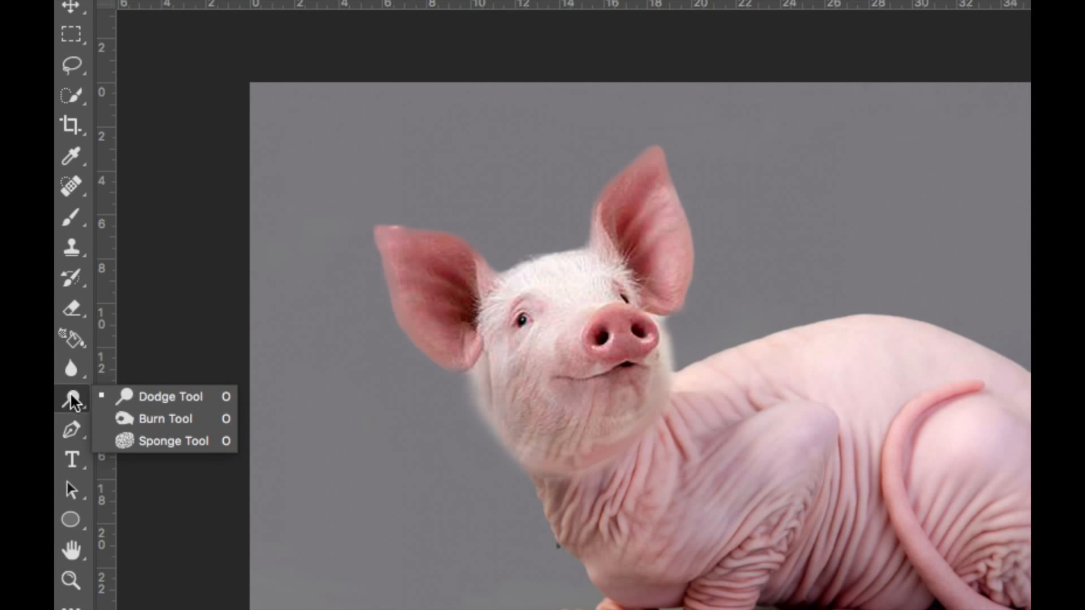
pyautogui.click(78, 373)
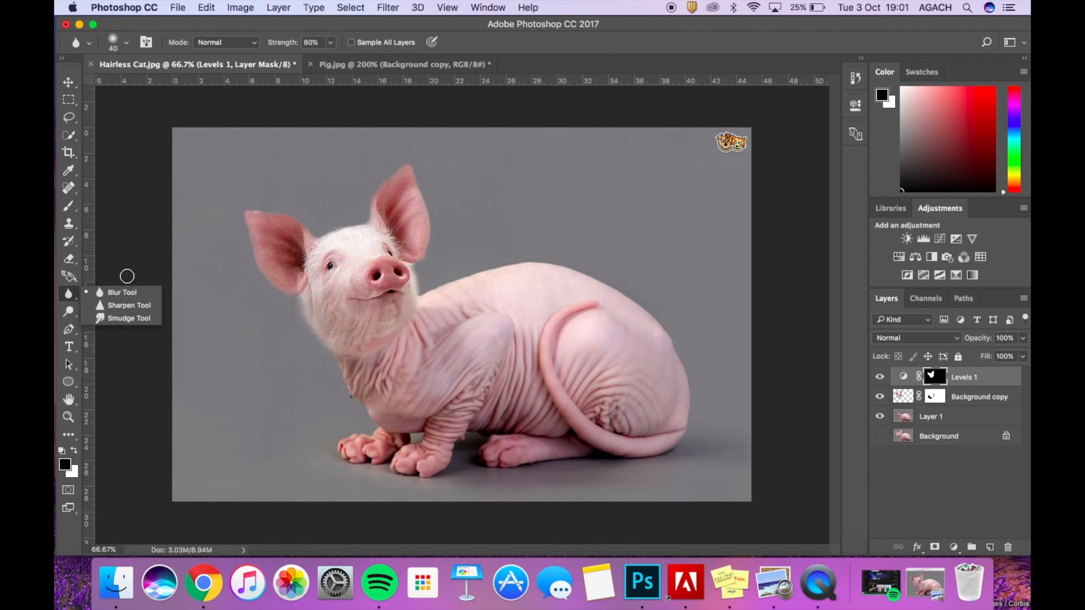
pyautogui.click(69, 83)
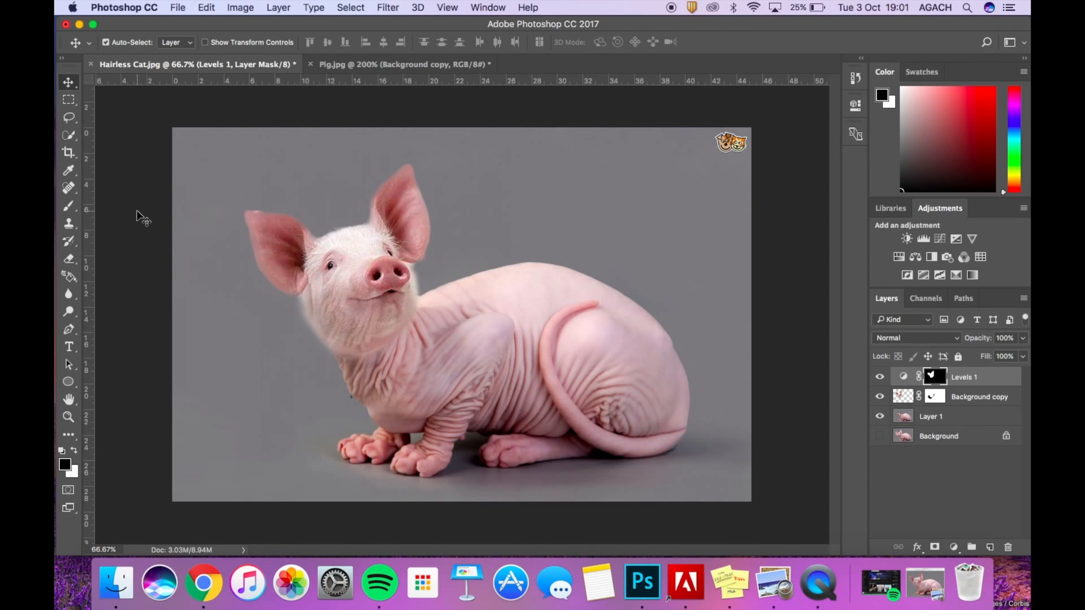